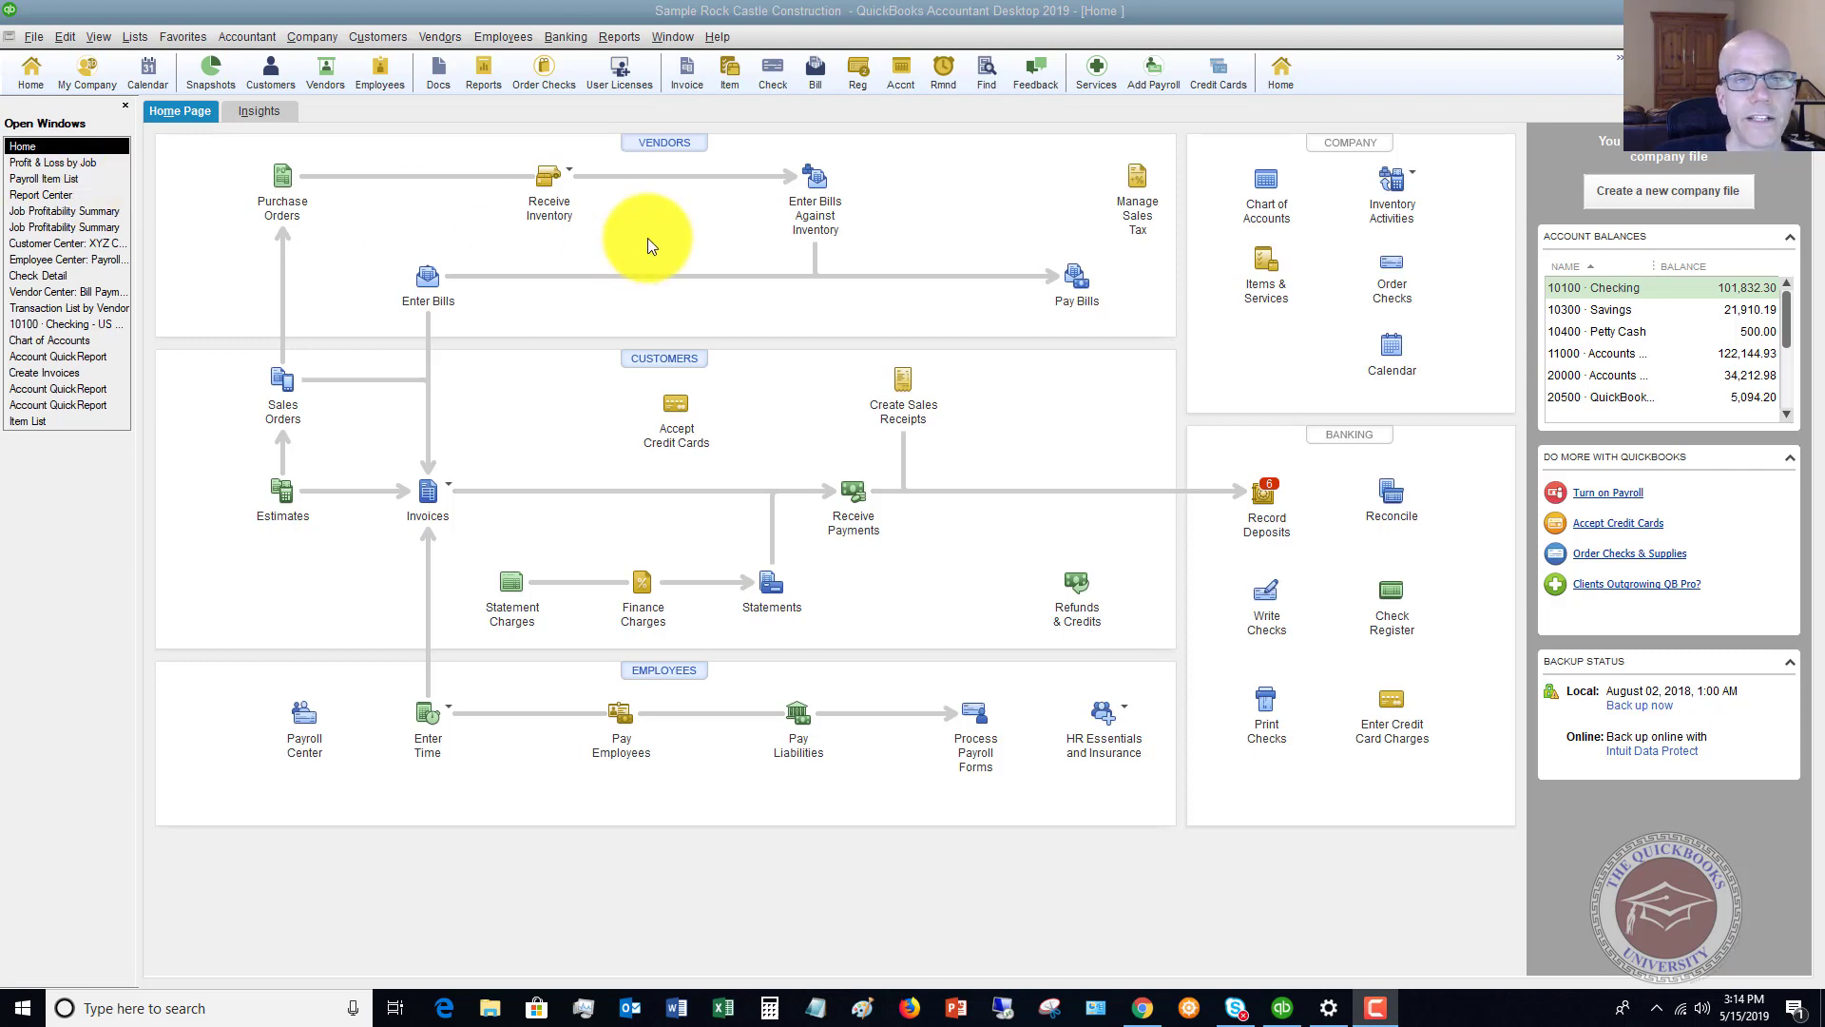
# Step: Start a new bill with Great Statewide Bank as the vendor
pyautogui.click(437, 36)
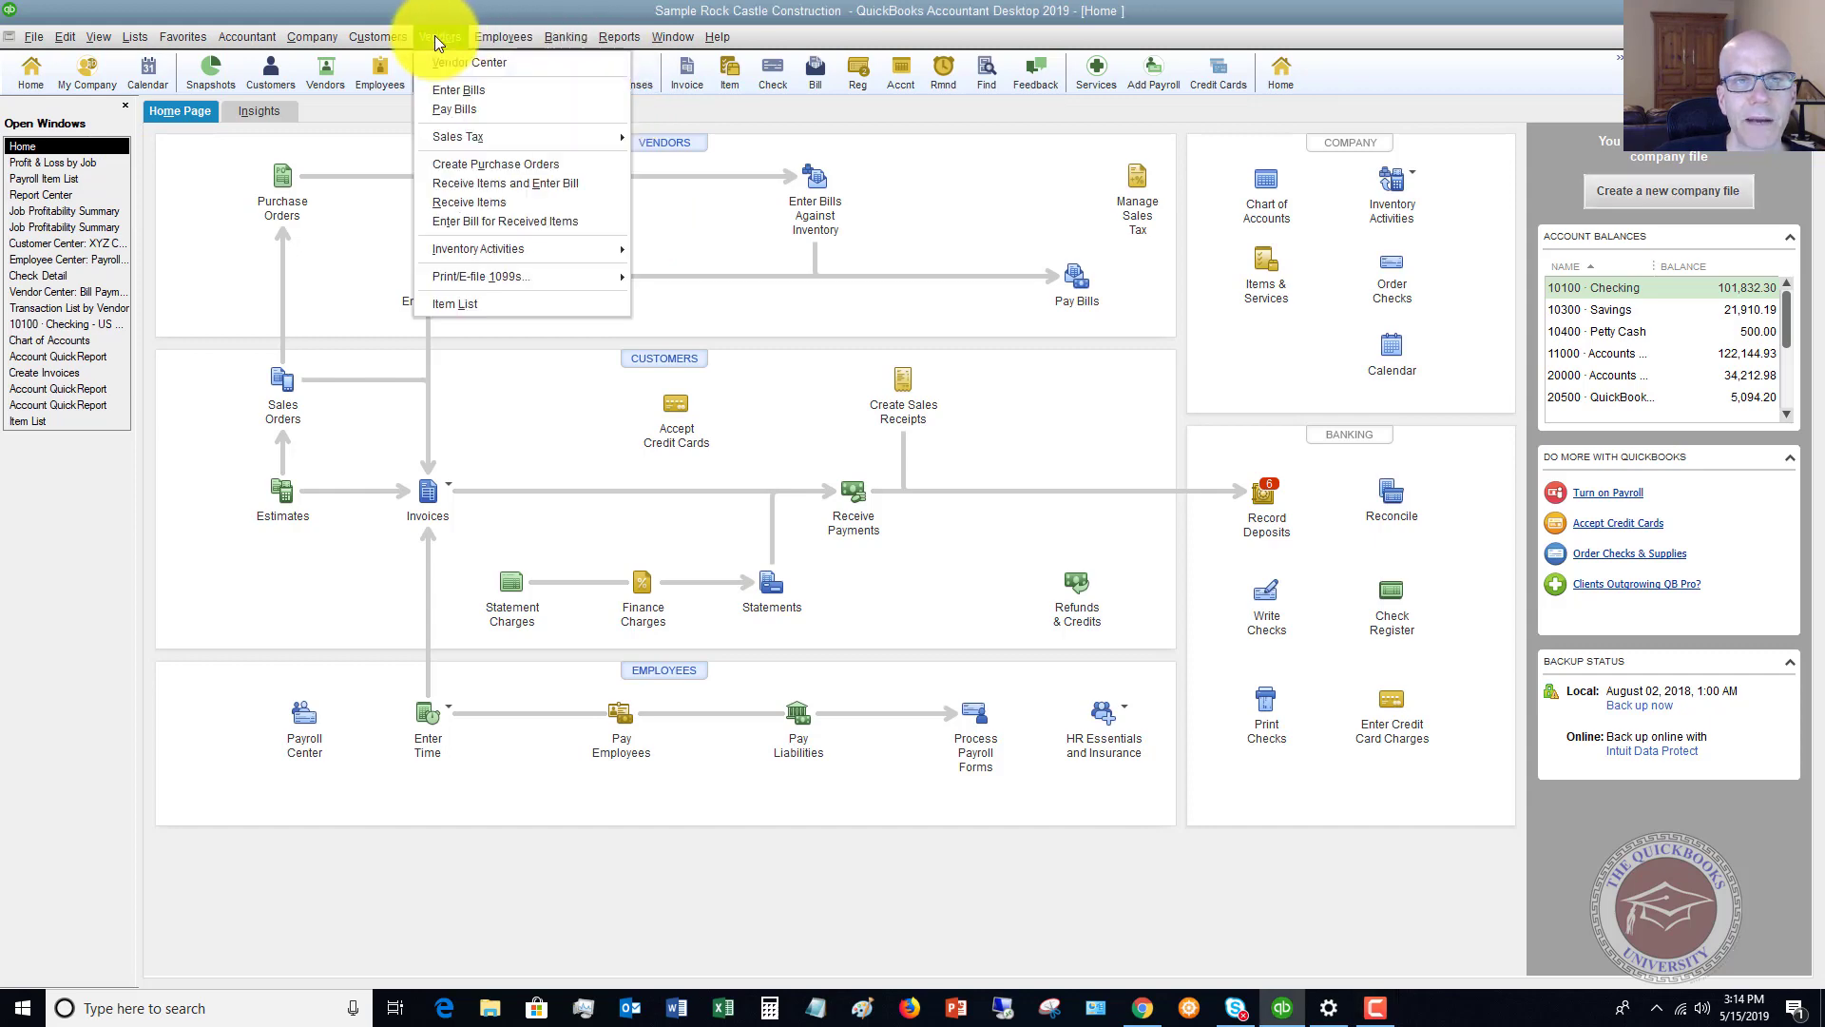
pyautogui.click(447, 89)
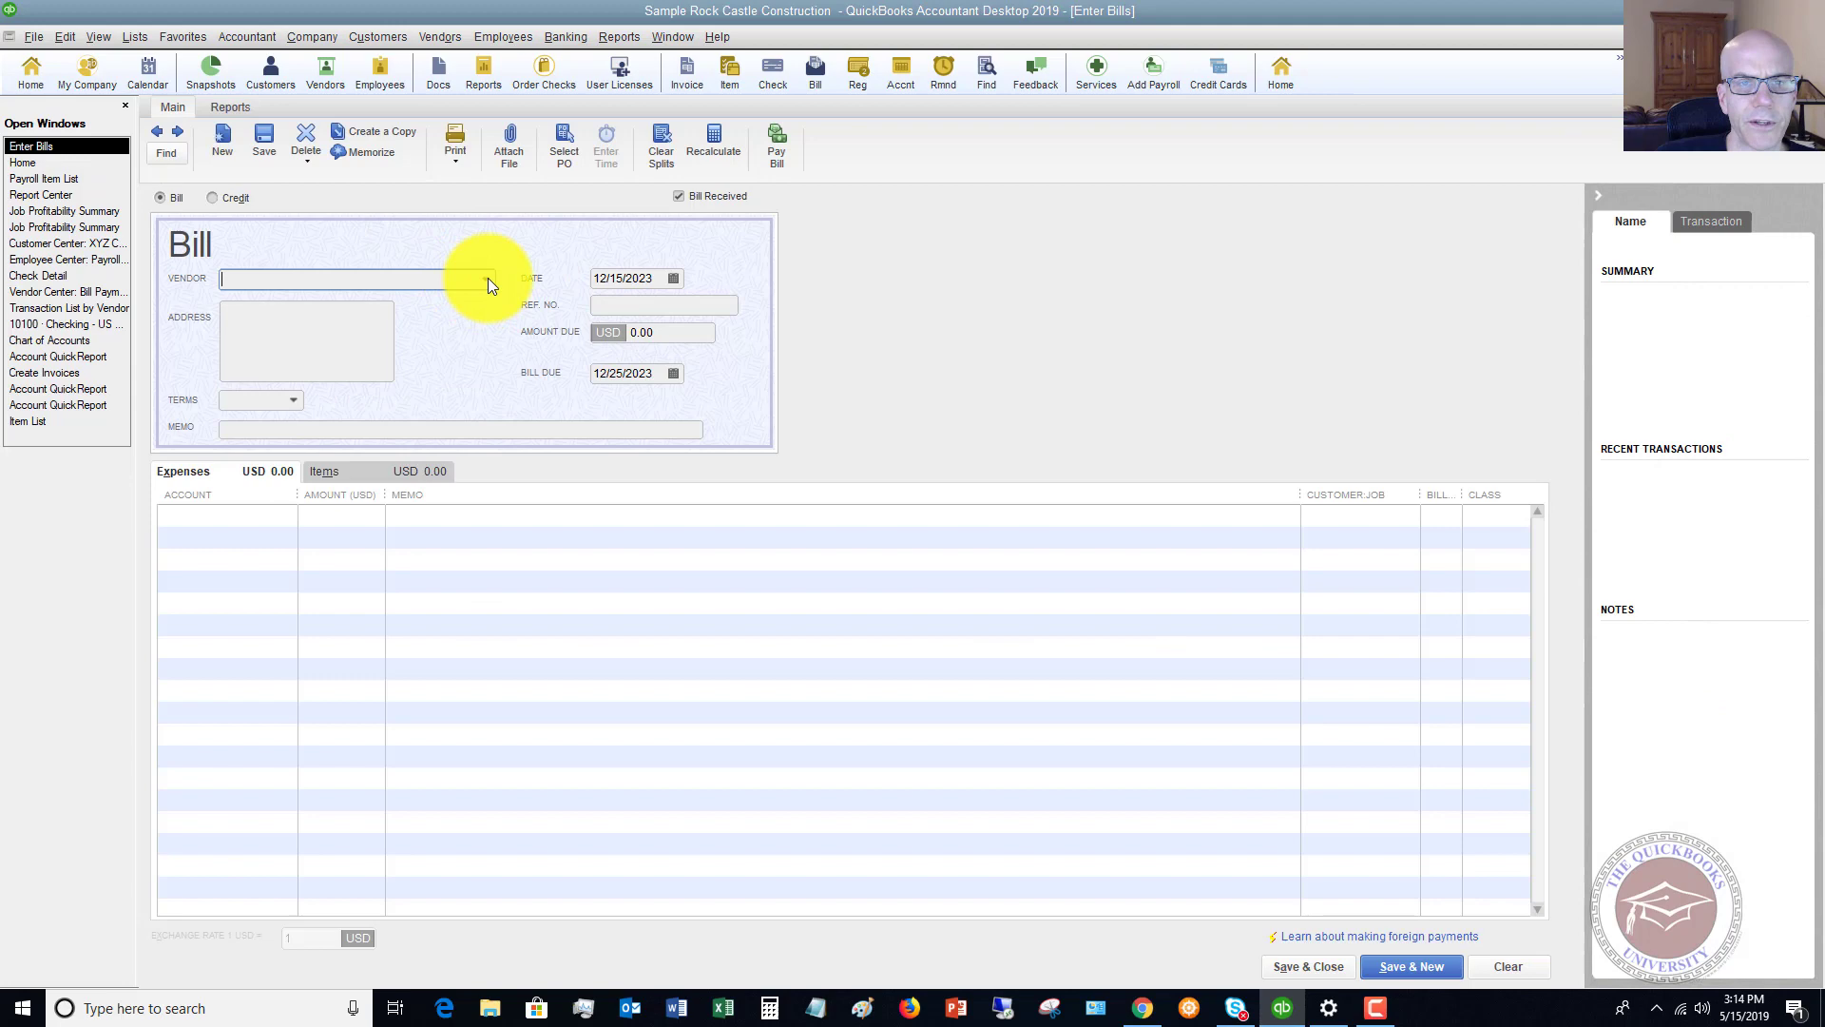
pyautogui.click(488, 277)
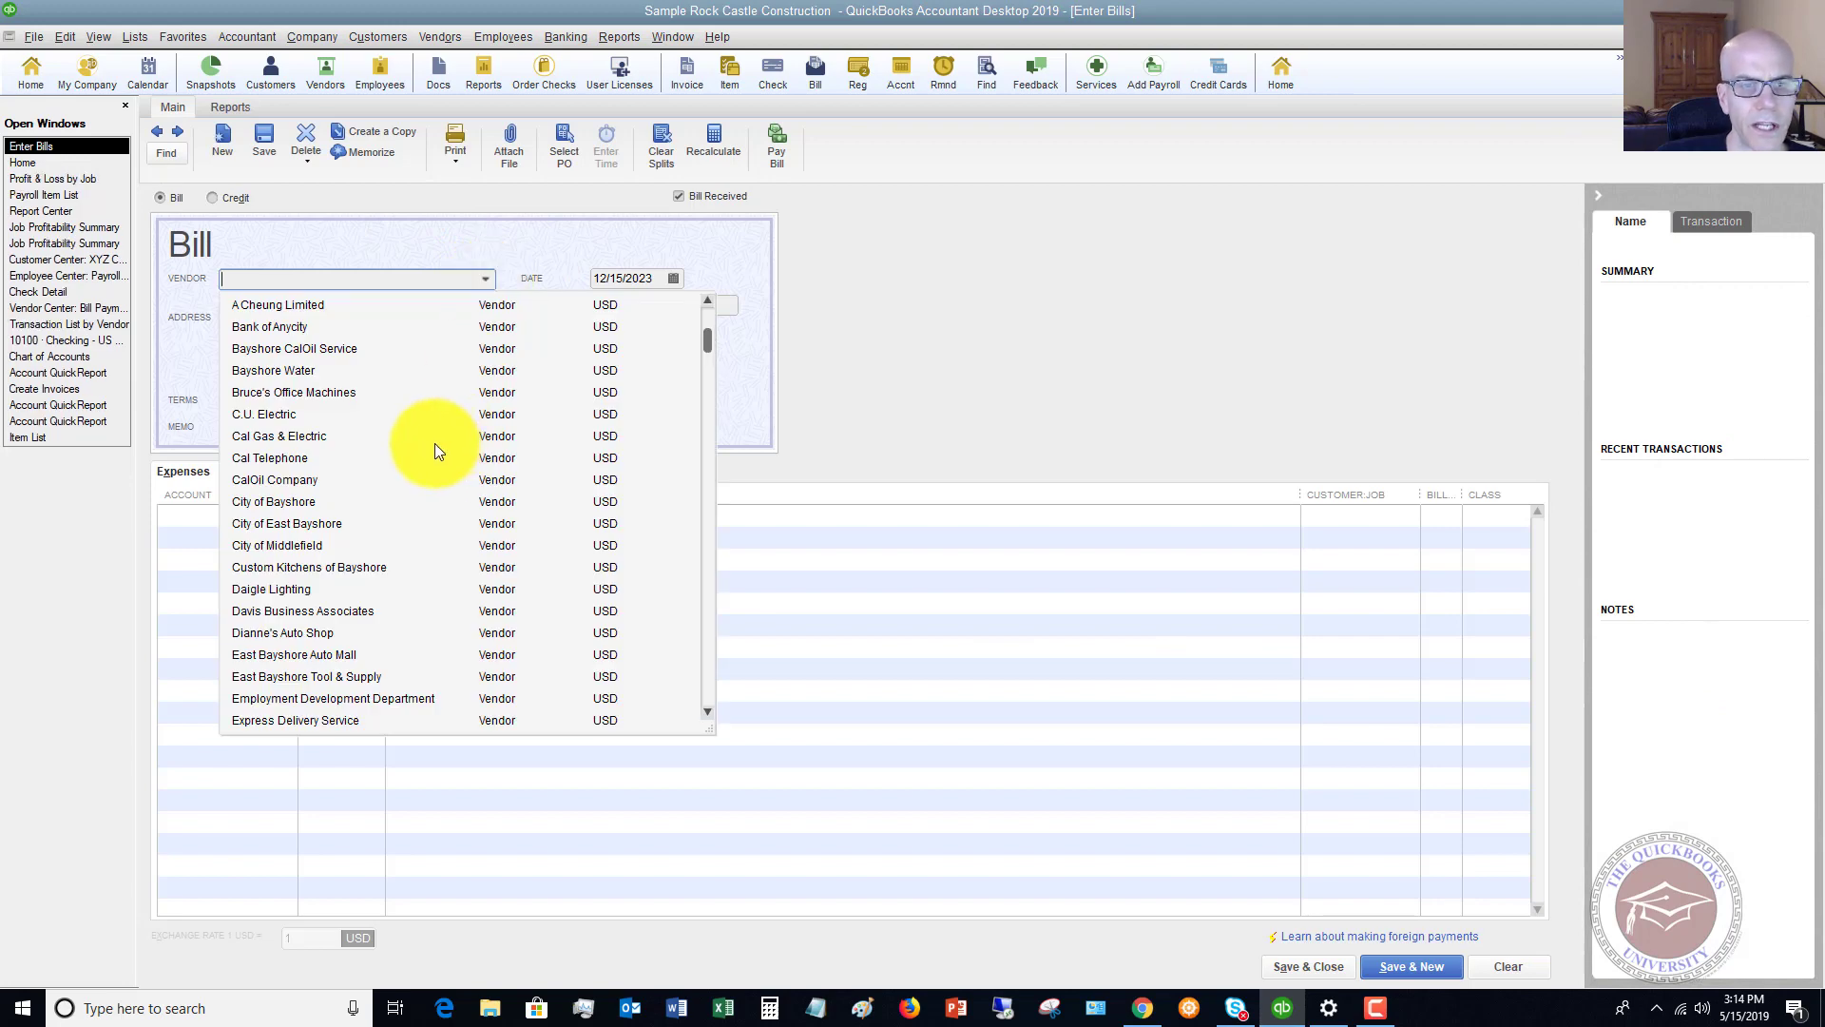
pyautogui.scroll(-1, 395, 445)
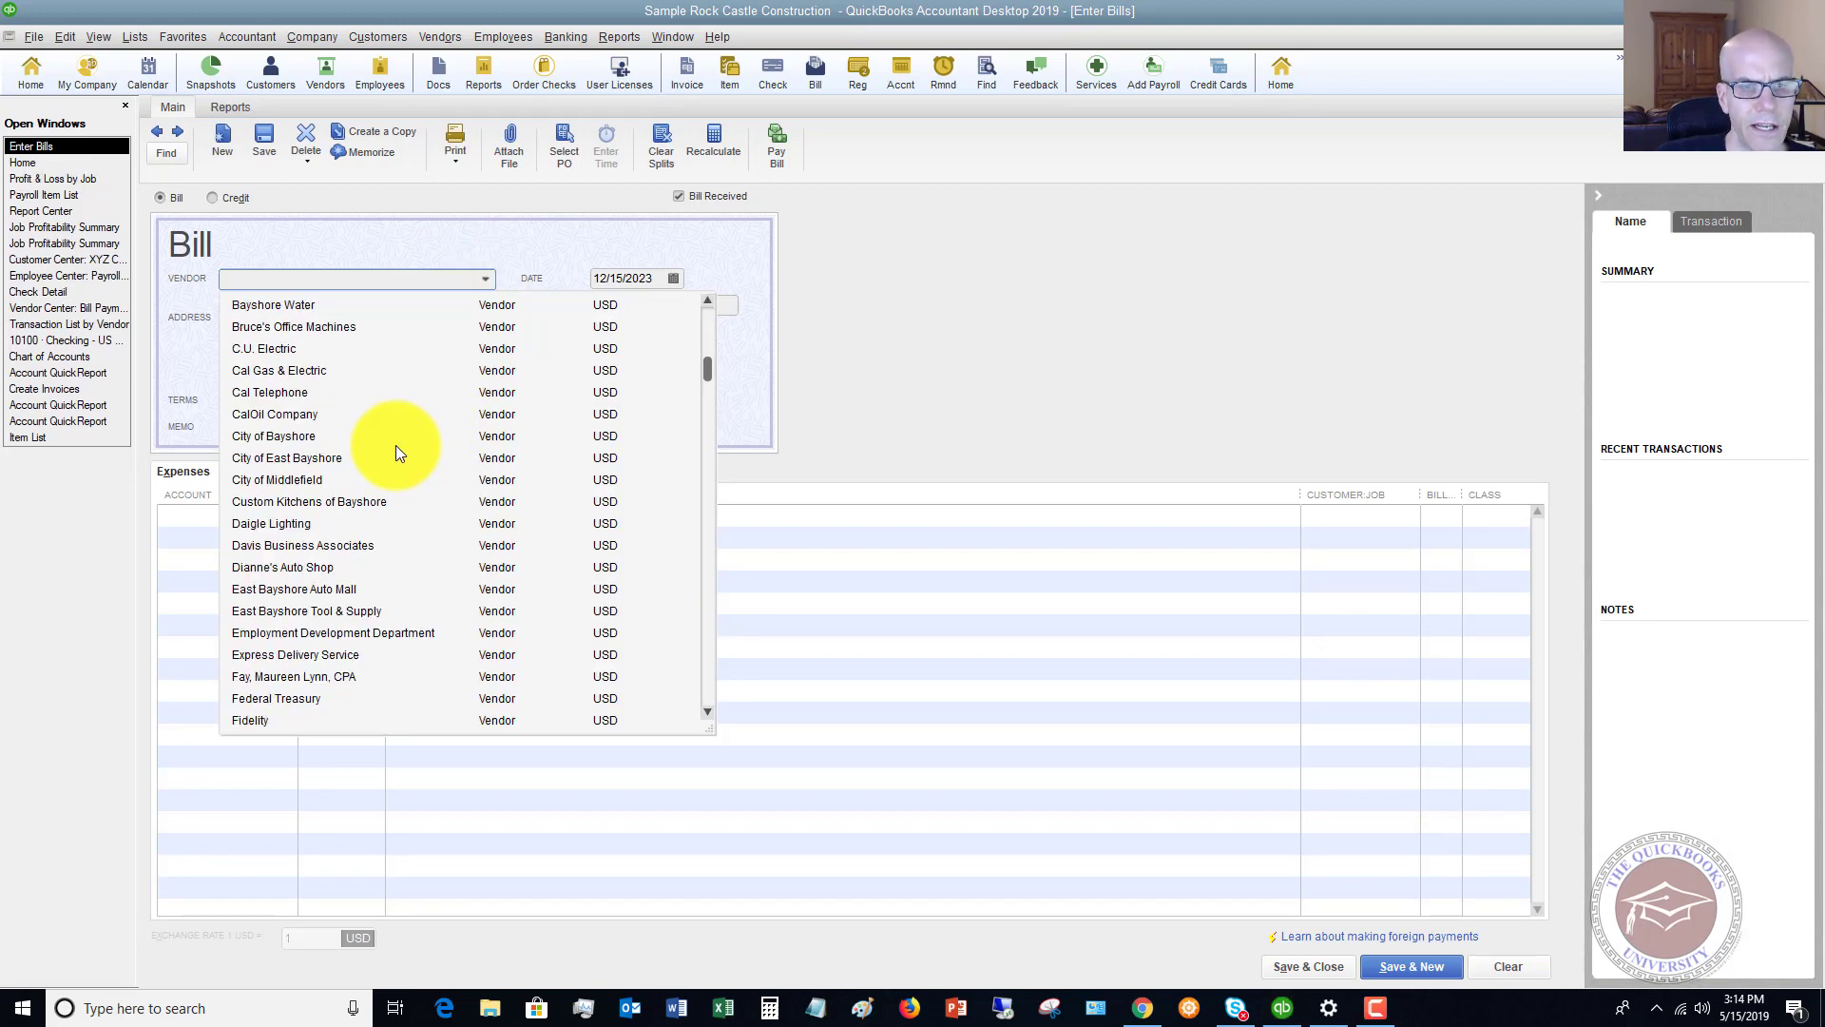
pyautogui.scroll(-6, 396, 445)
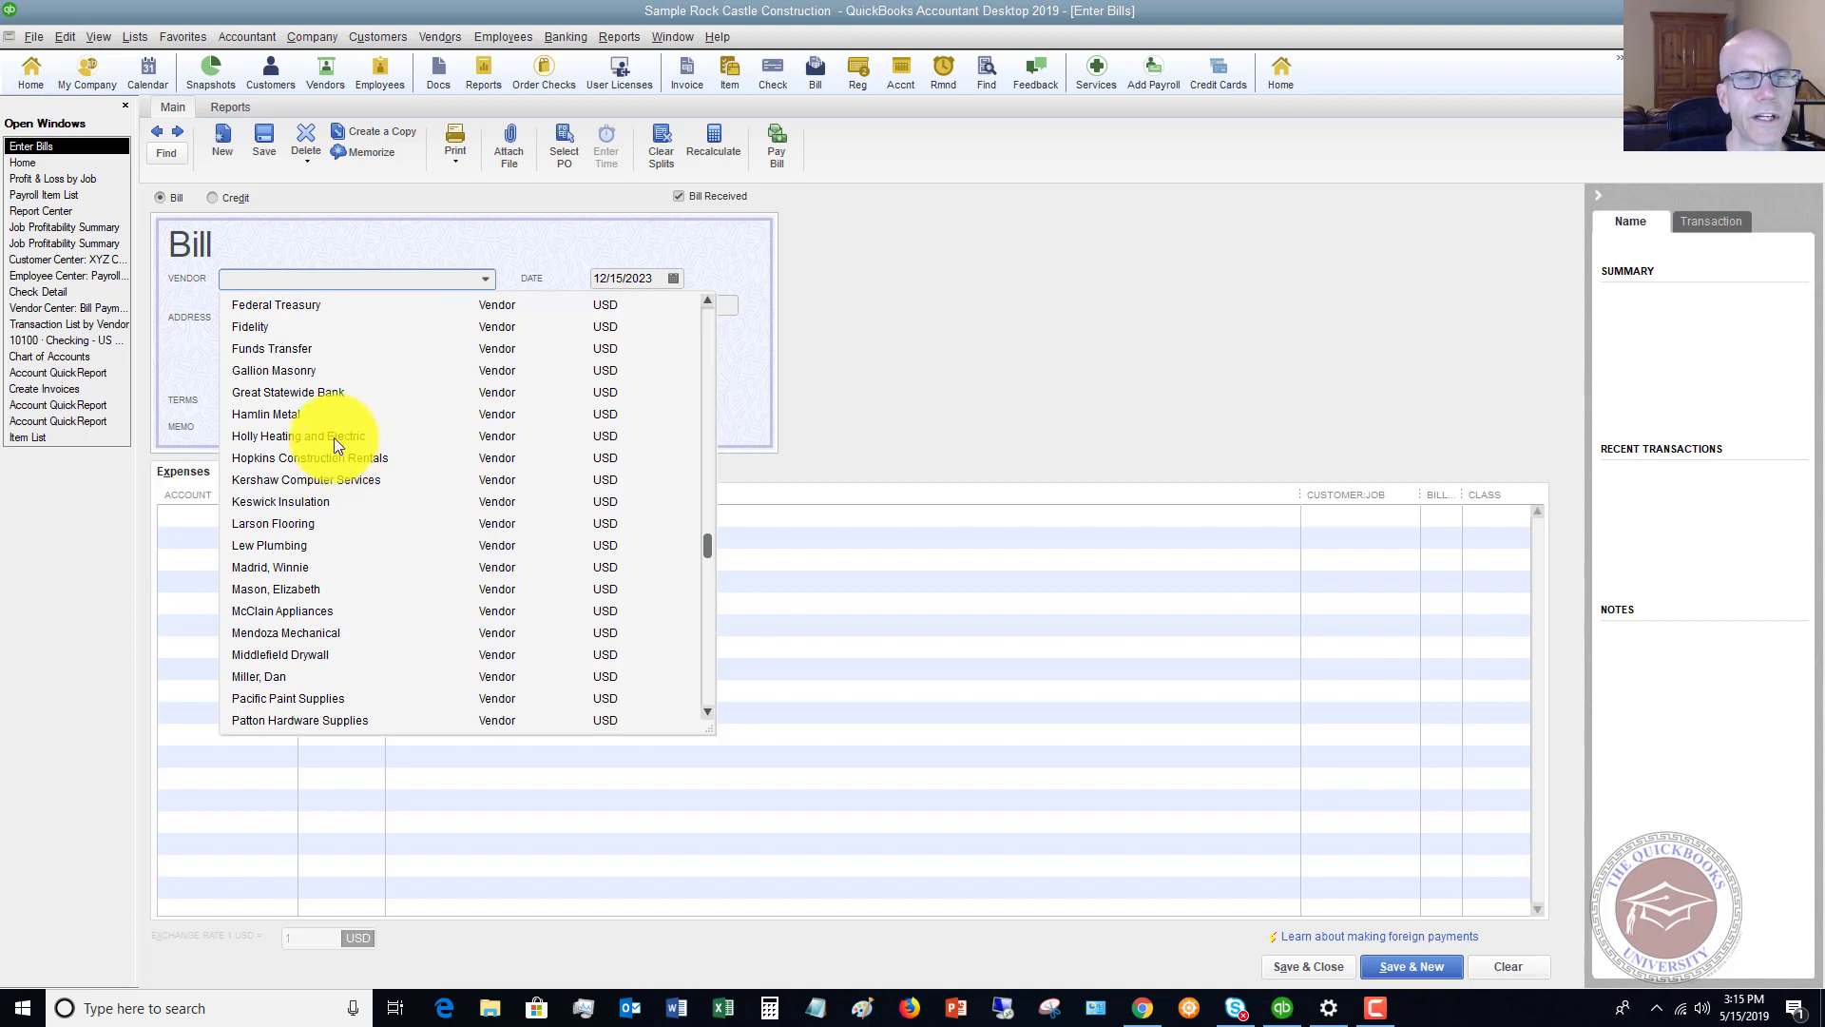
pyautogui.click(294, 391)
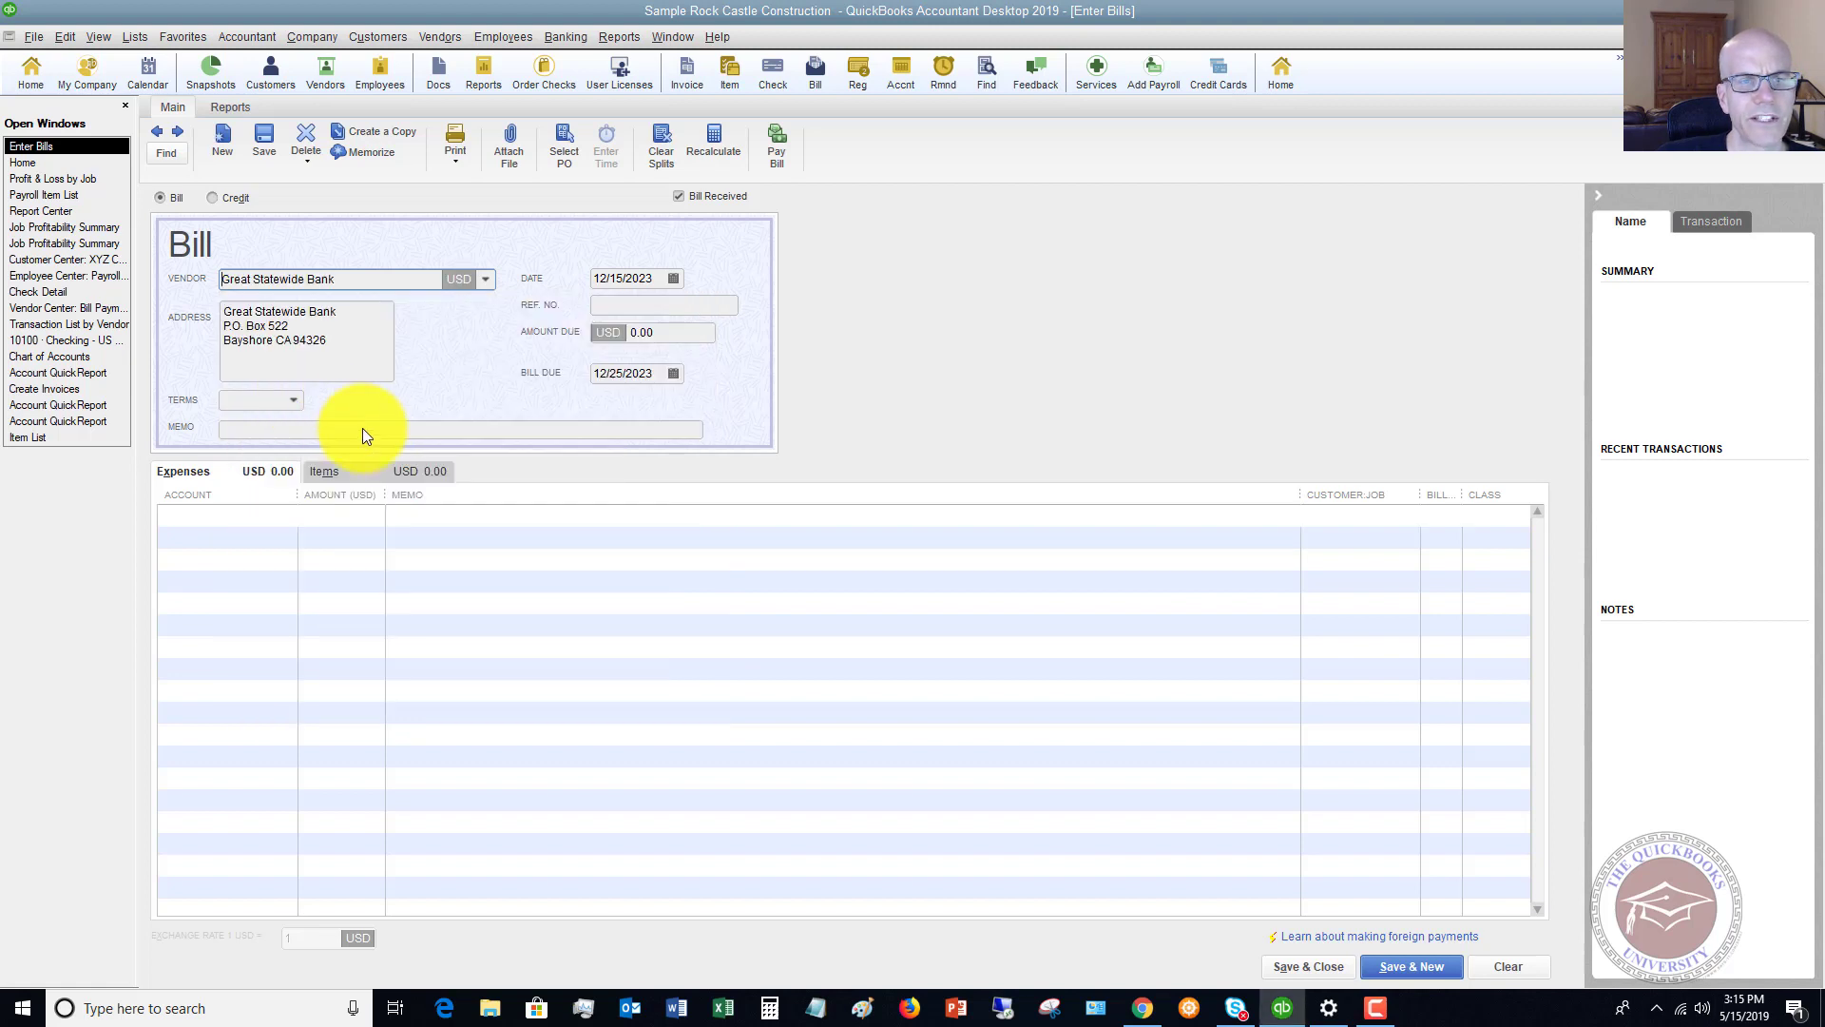
# Step: Date the bill 11/01/2023 and enter 6,000.00 as the amount due
pyautogui.click(675, 280)
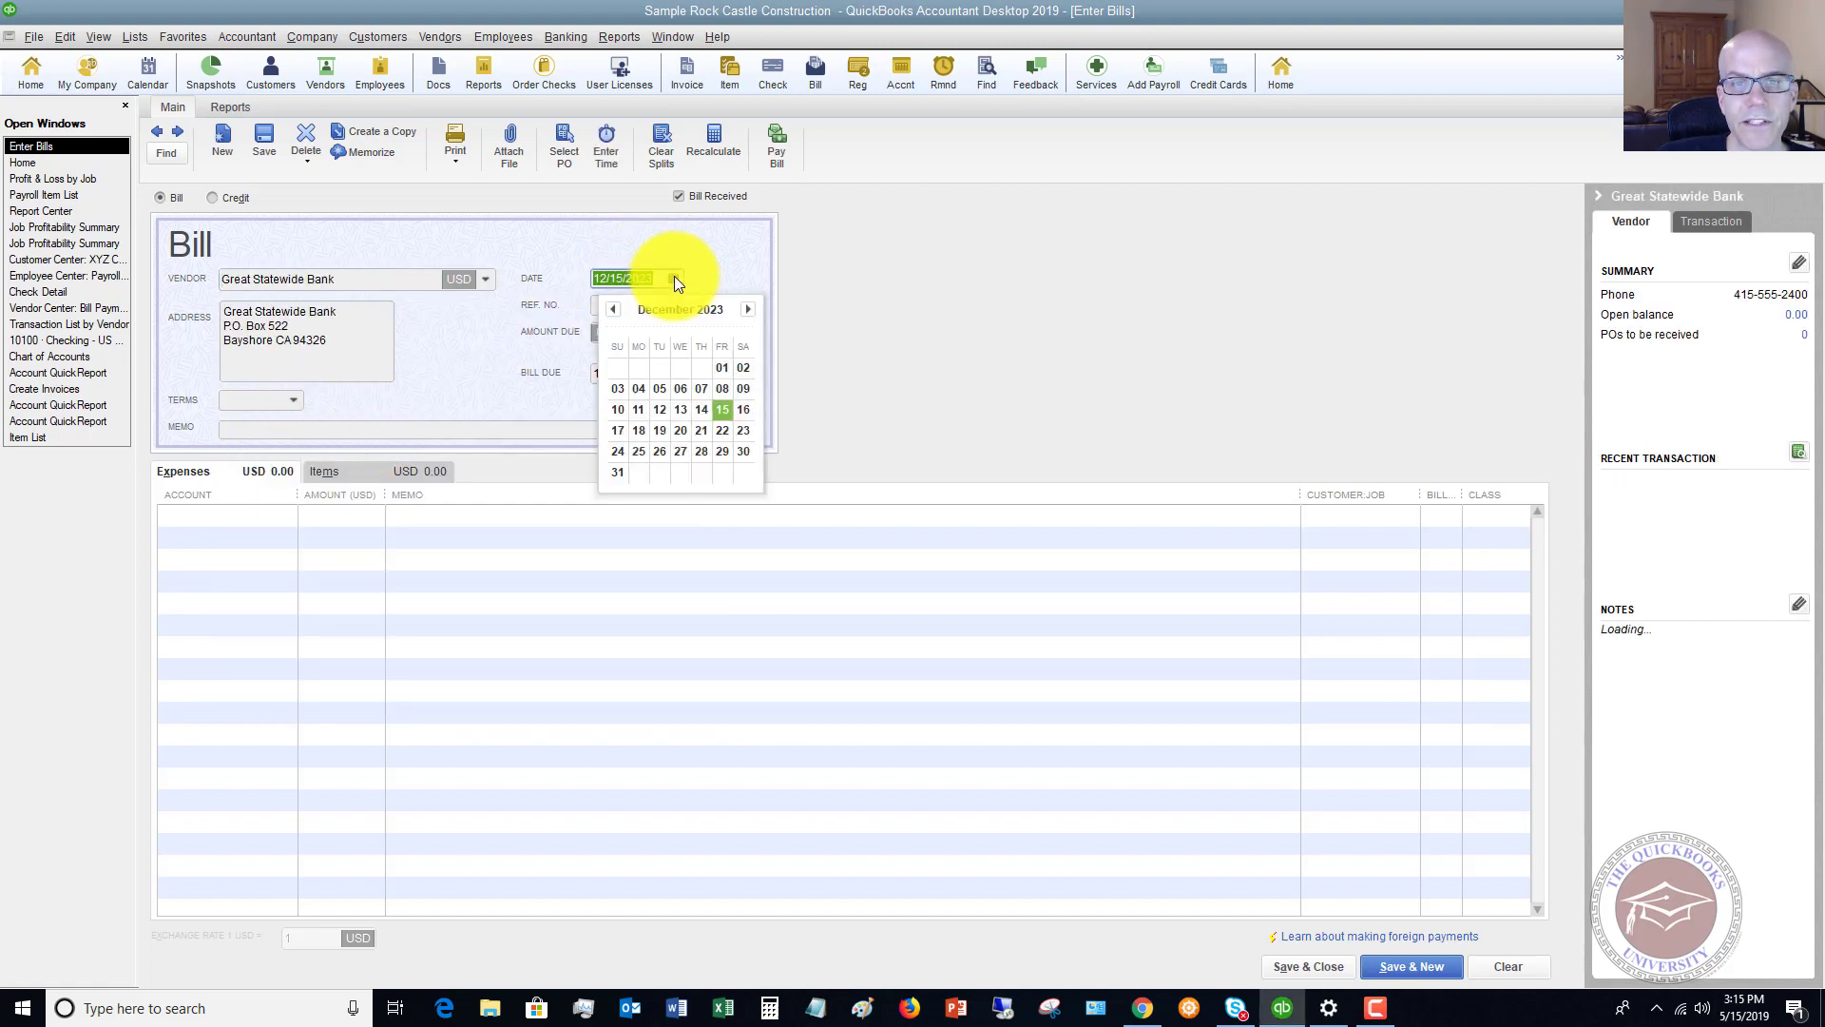
pyautogui.click(613, 309)
pyautogui.click(678, 368)
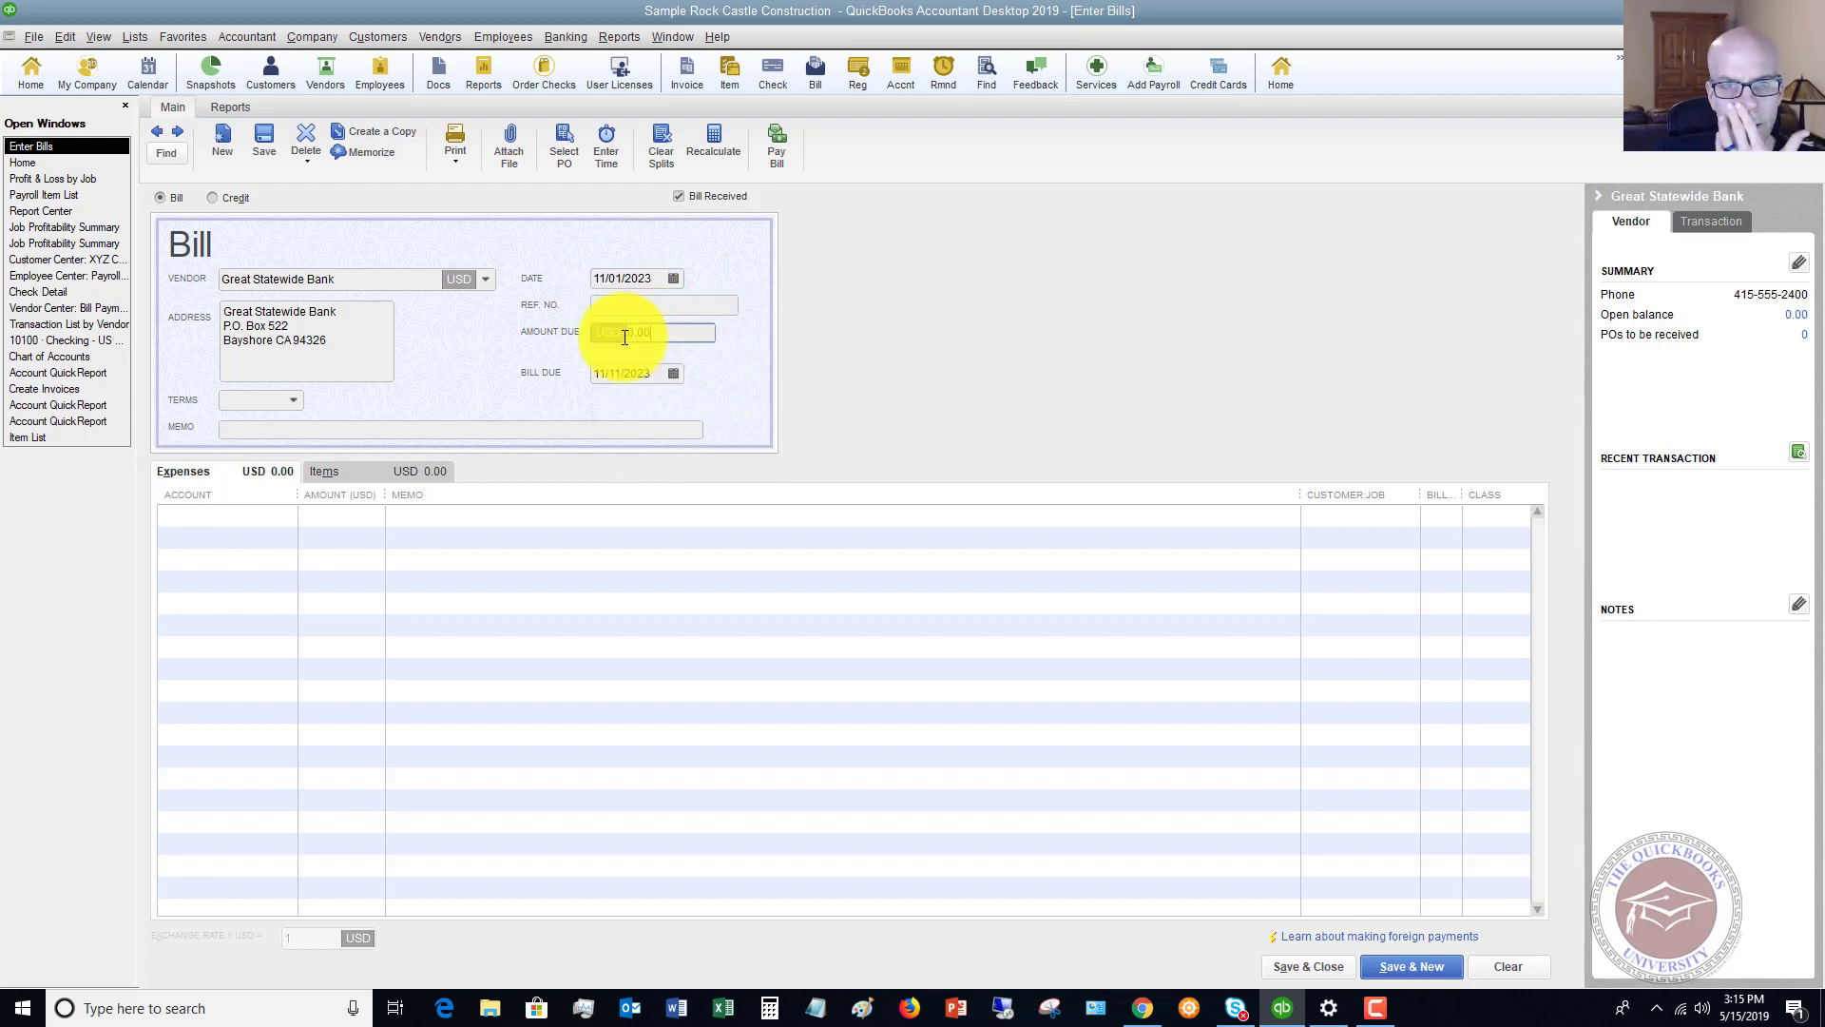
pyautogui.click(600, 342)
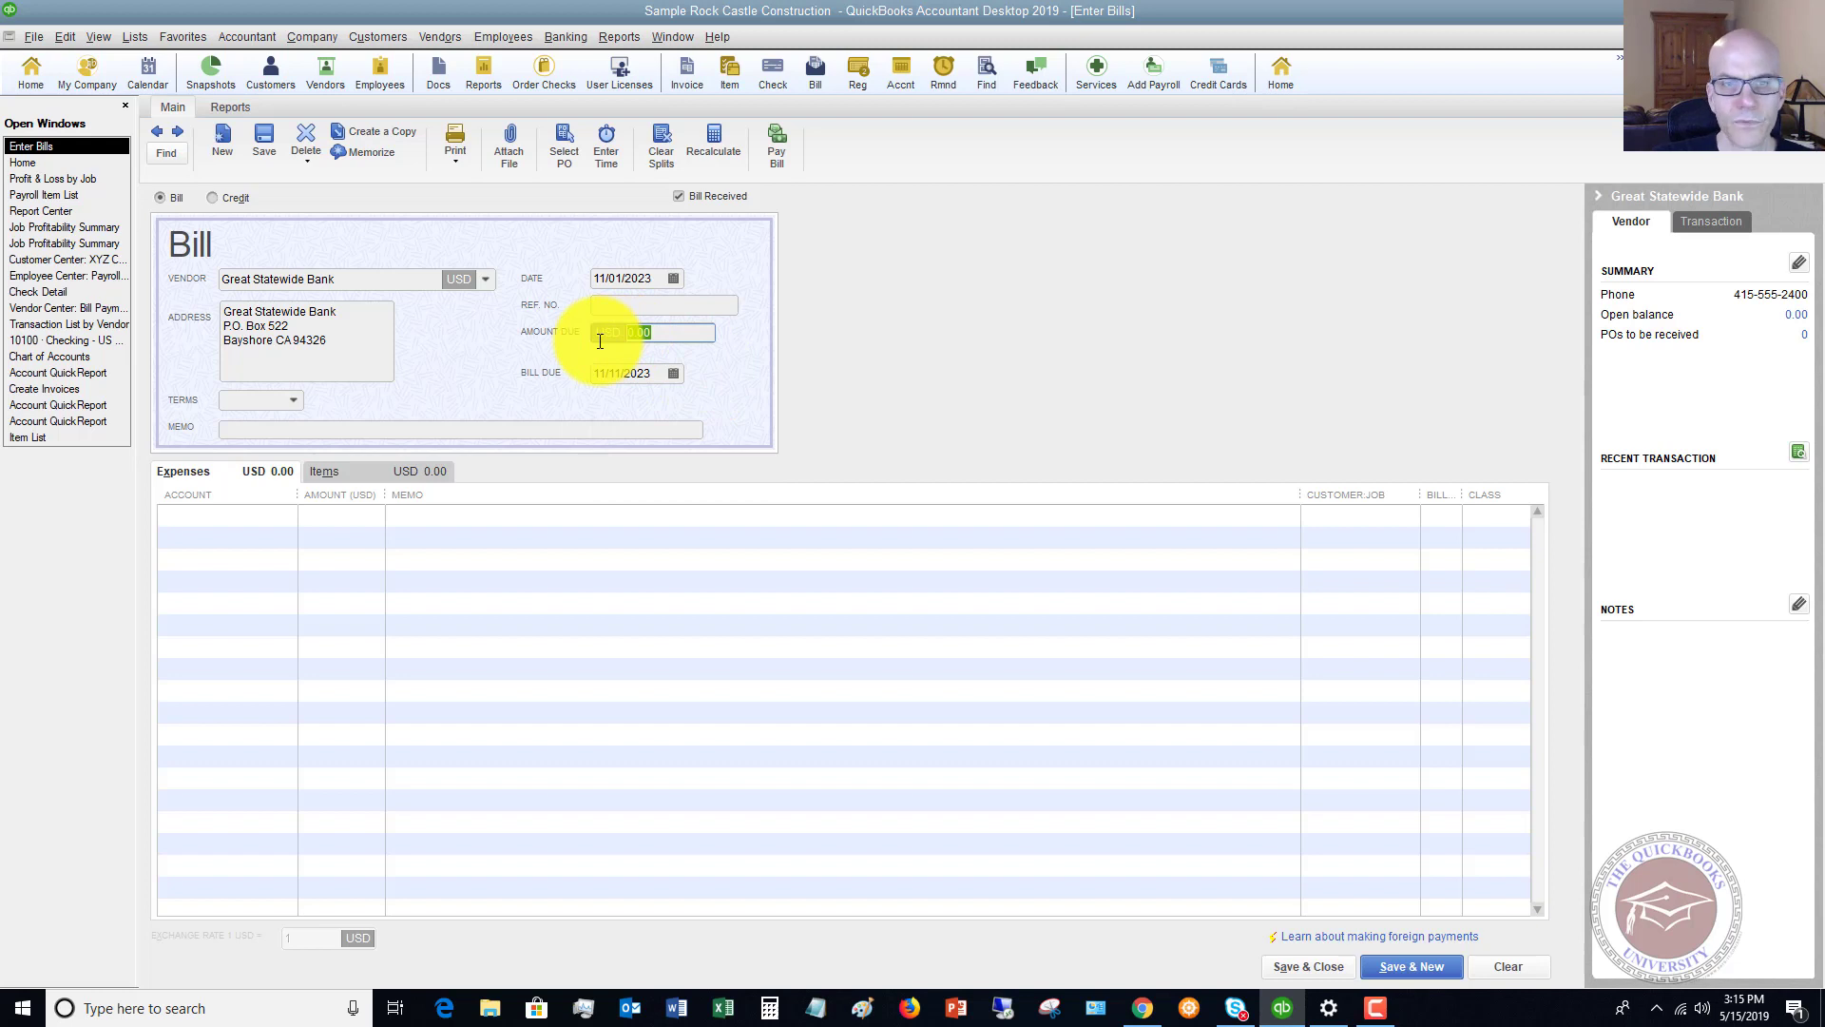
pyautogui.write('6000')
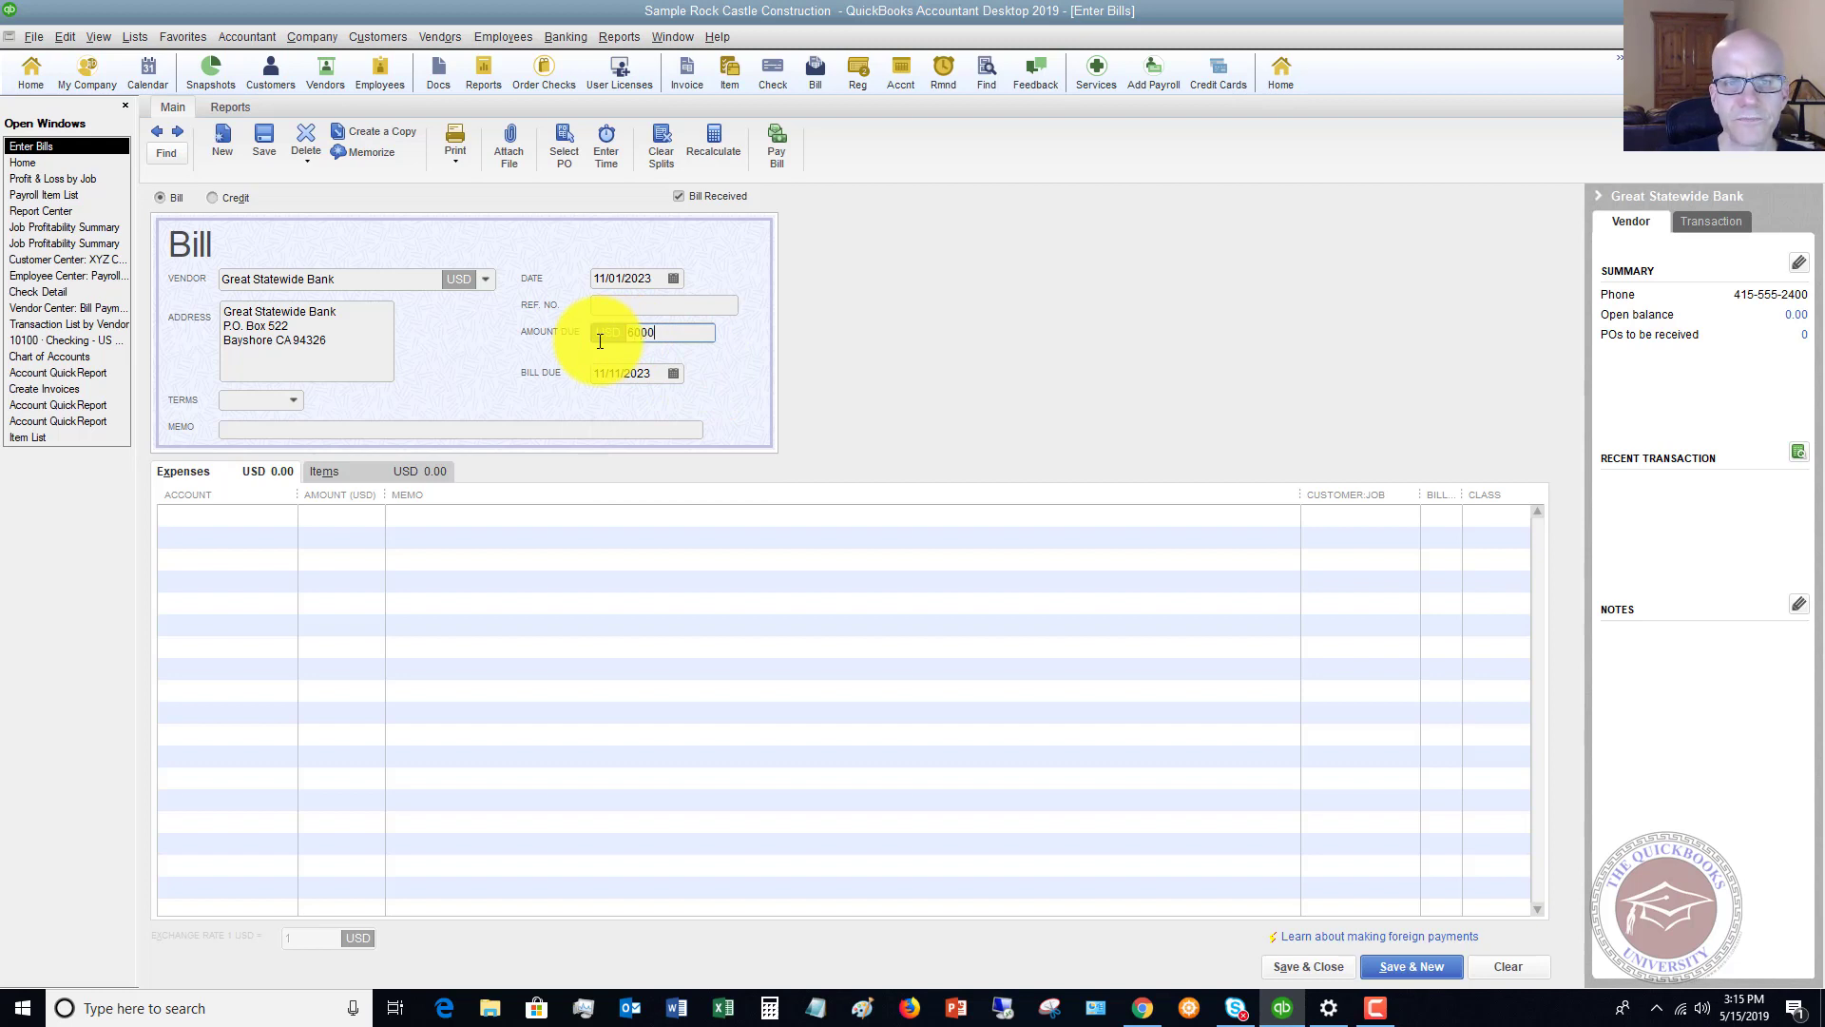
pyautogui.press('Tab')
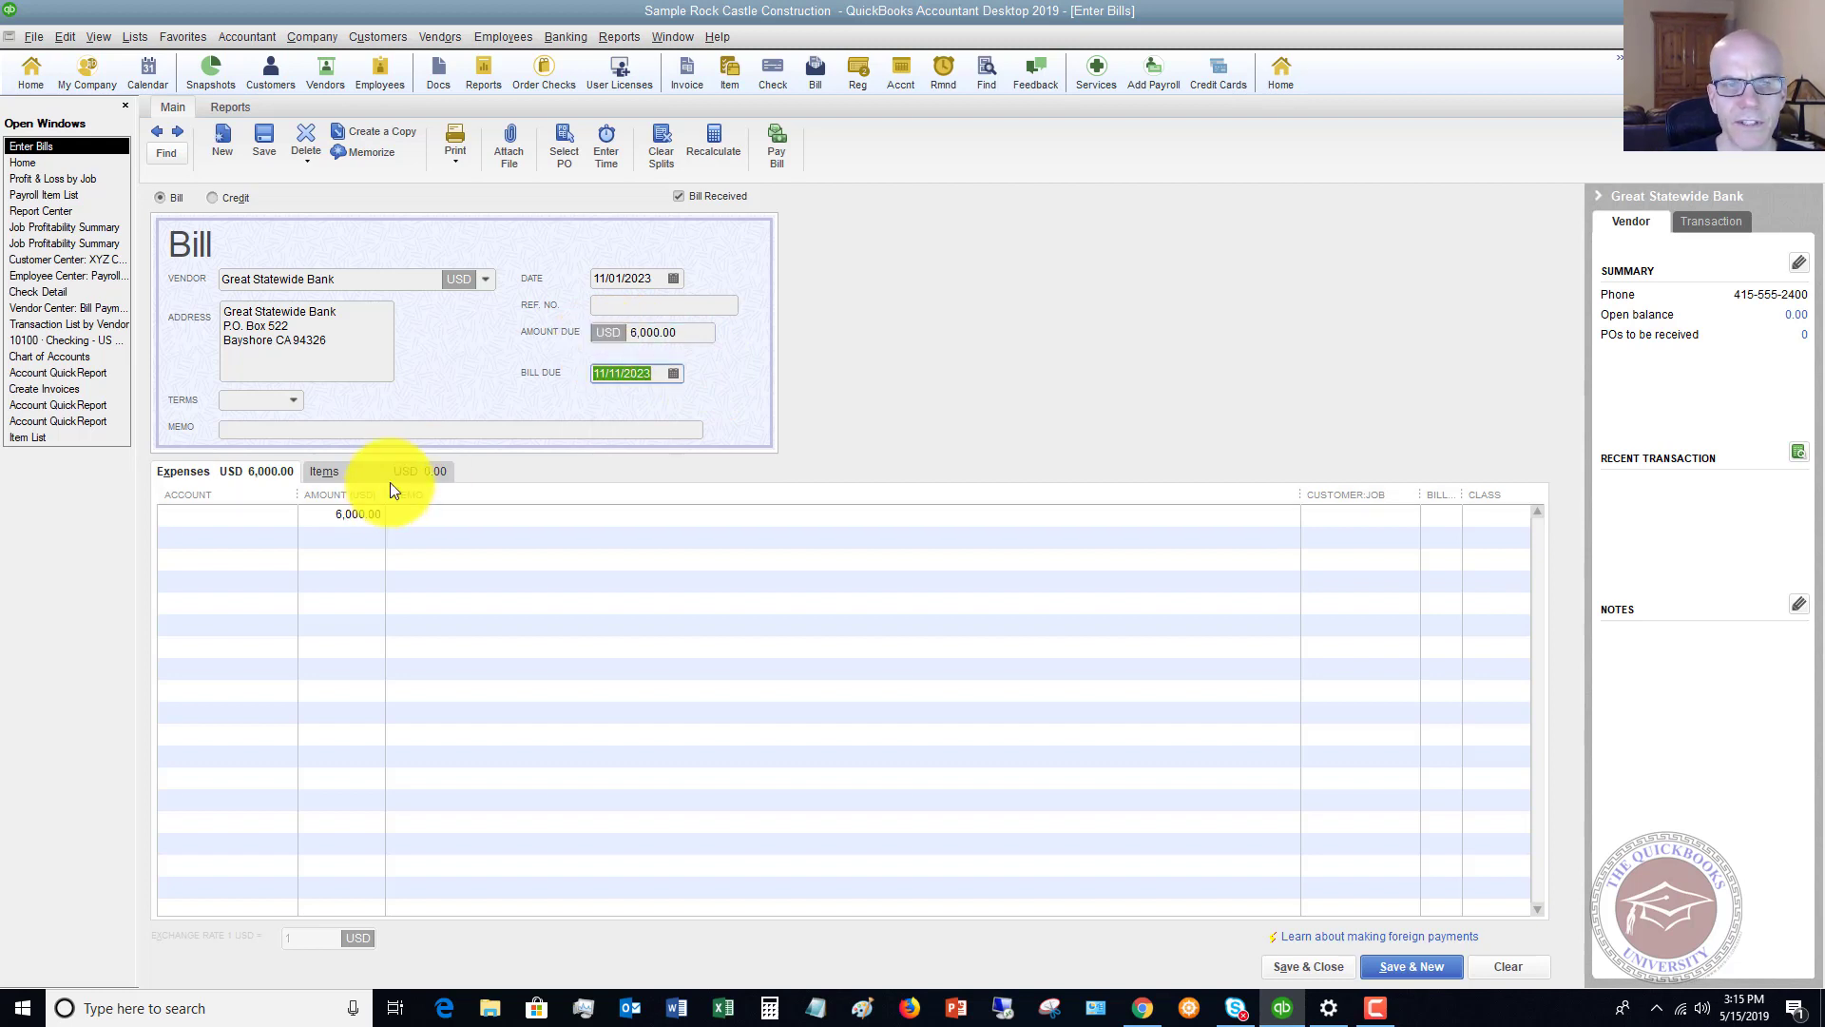
# Step: Charge the expense line to 13100 Pre-paid Insurance, replacing the Liability Insurance choice
pyautogui.click(274, 519)
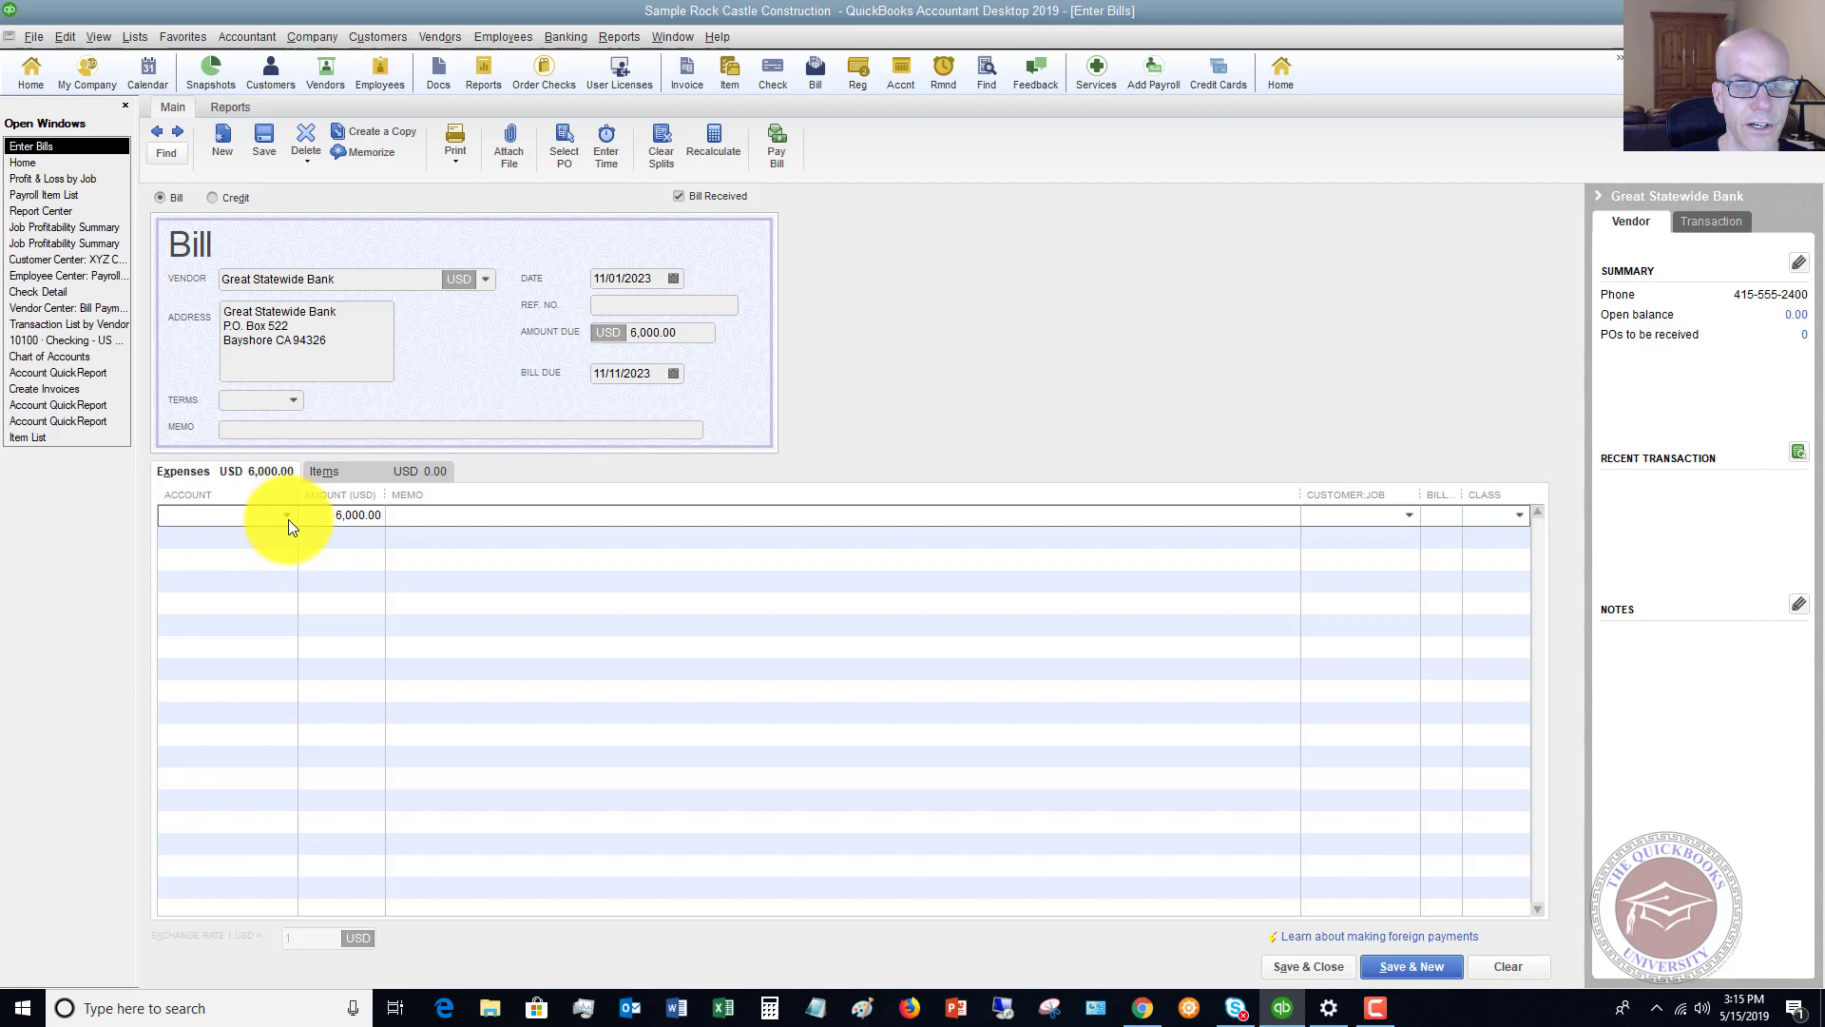
pyautogui.click(286, 516)
pyautogui.scroll(-3, 278, 570)
pyautogui.scroll(1, 277, 601)
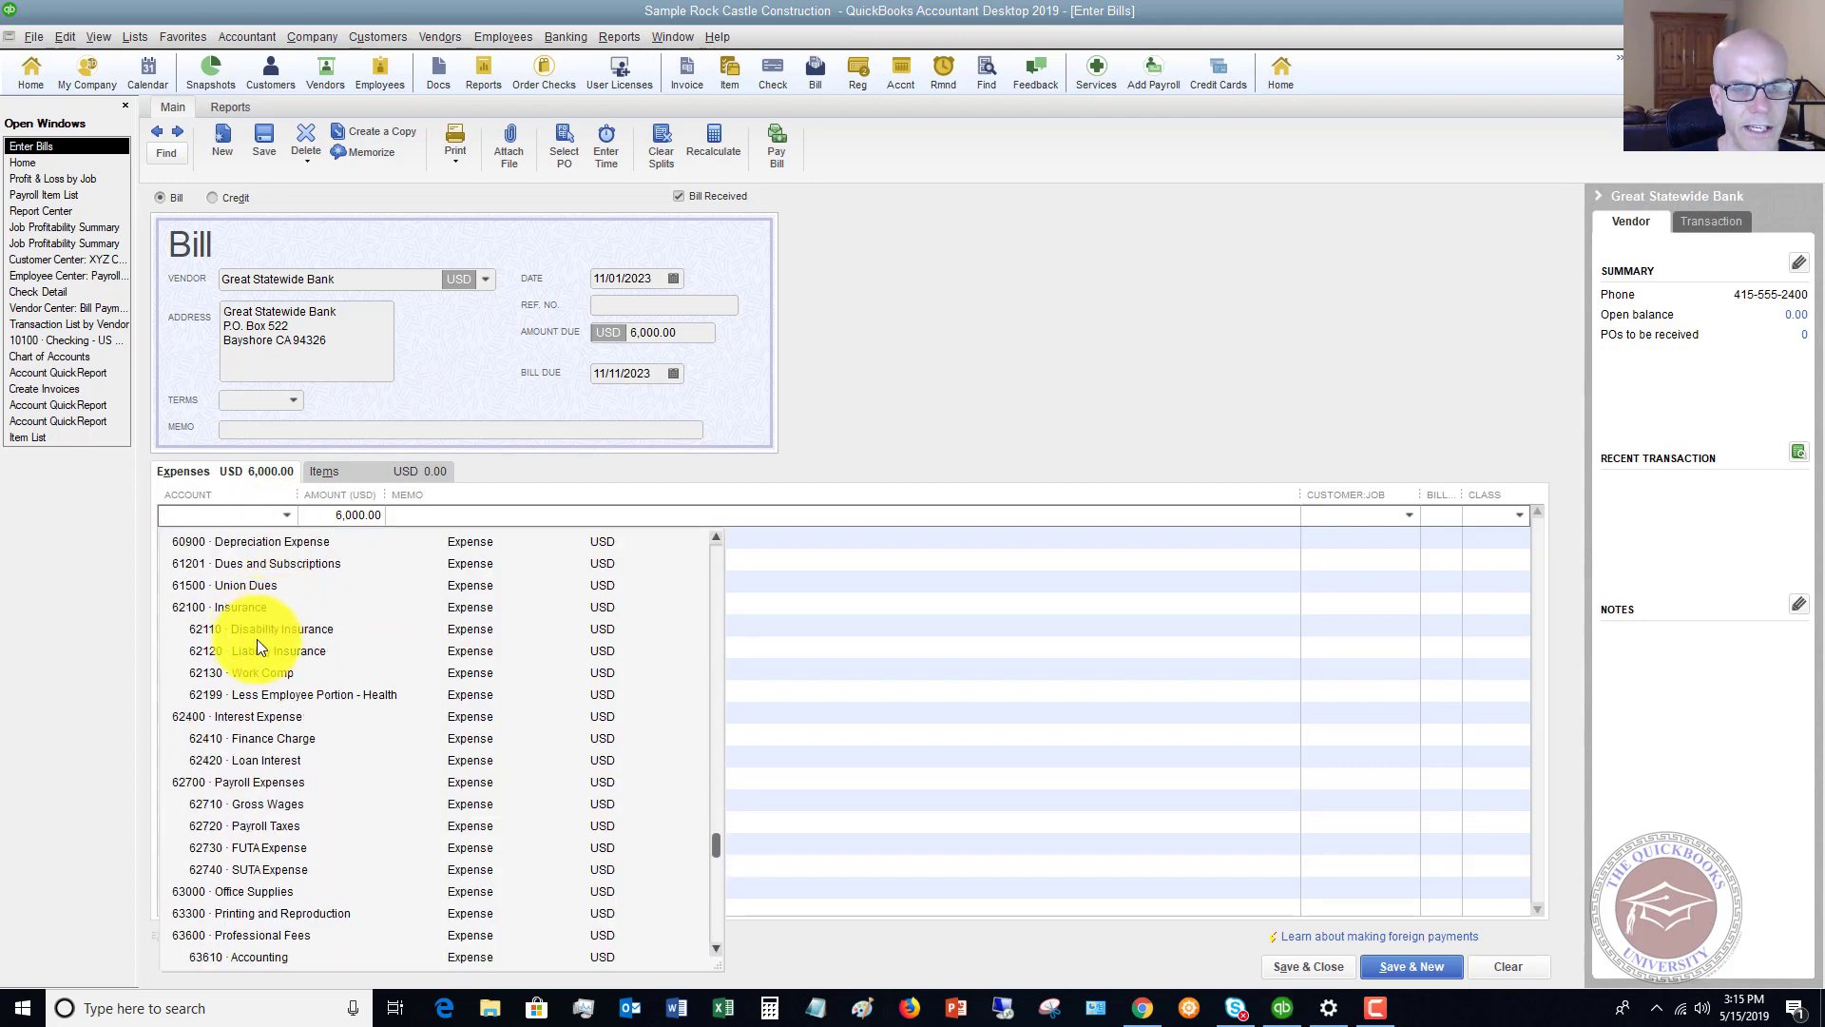
pyautogui.click(254, 653)
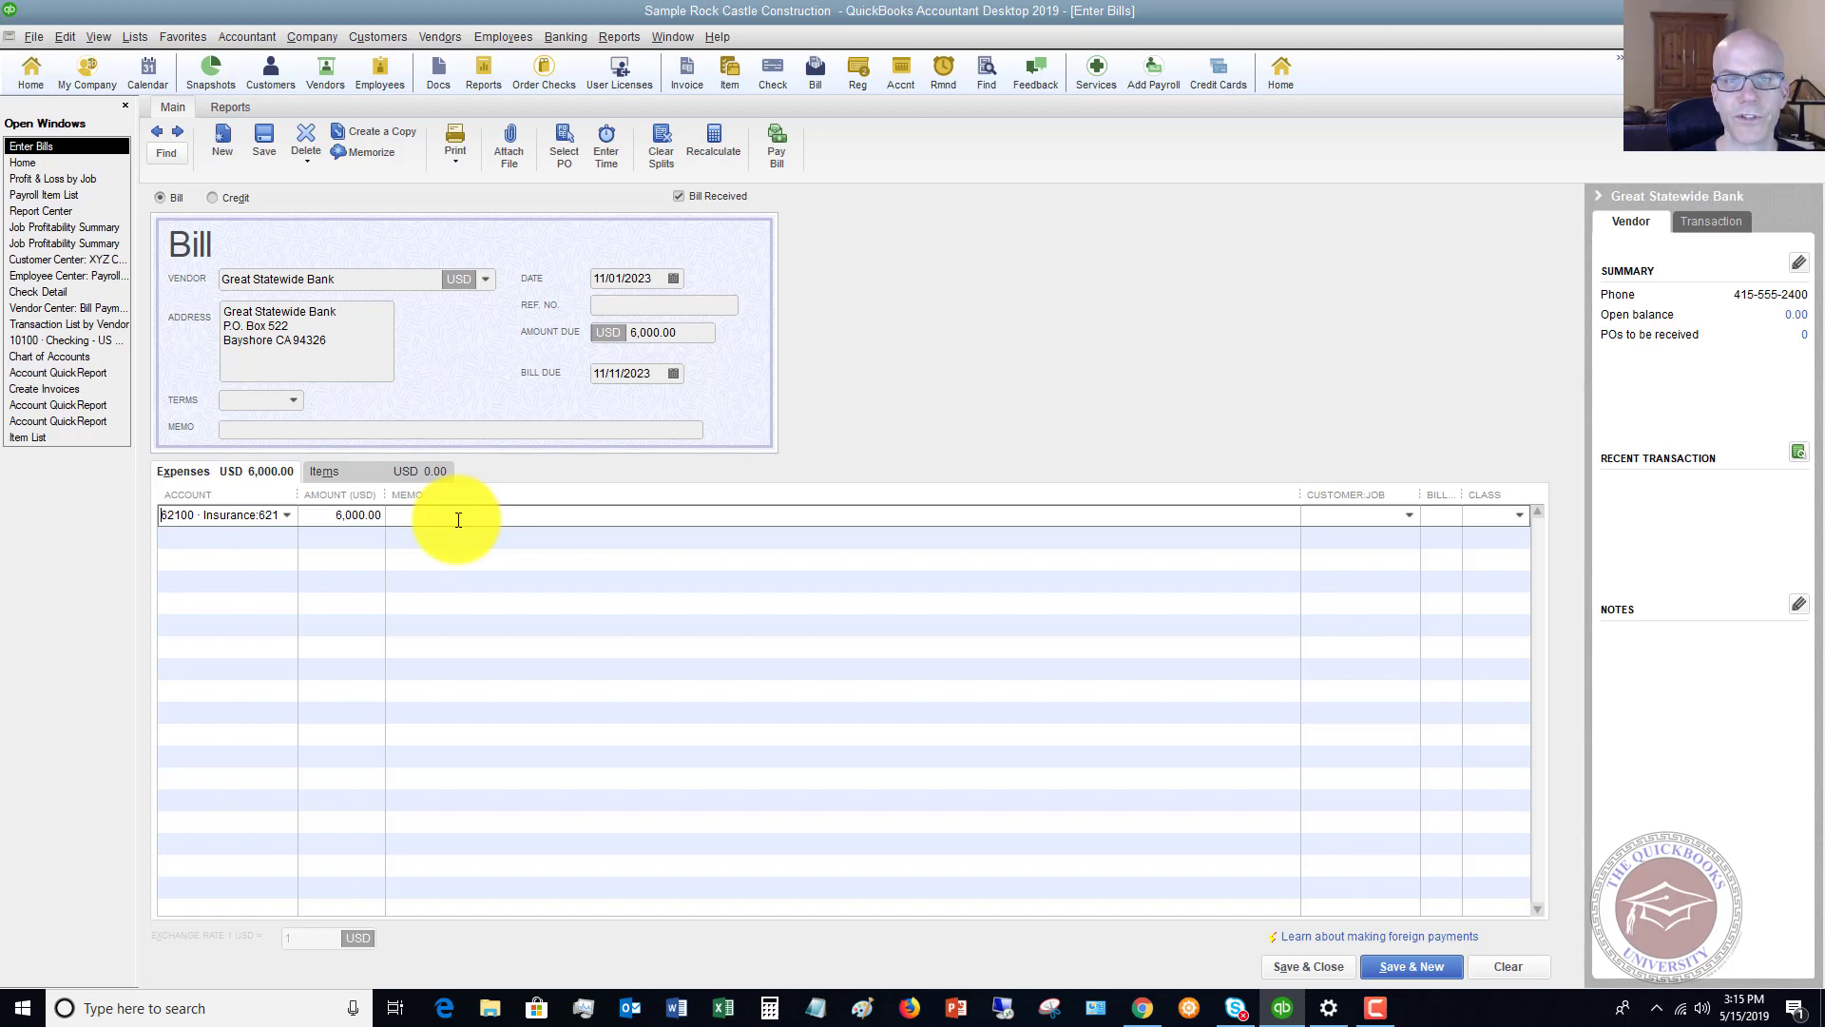
pyautogui.click(285, 516)
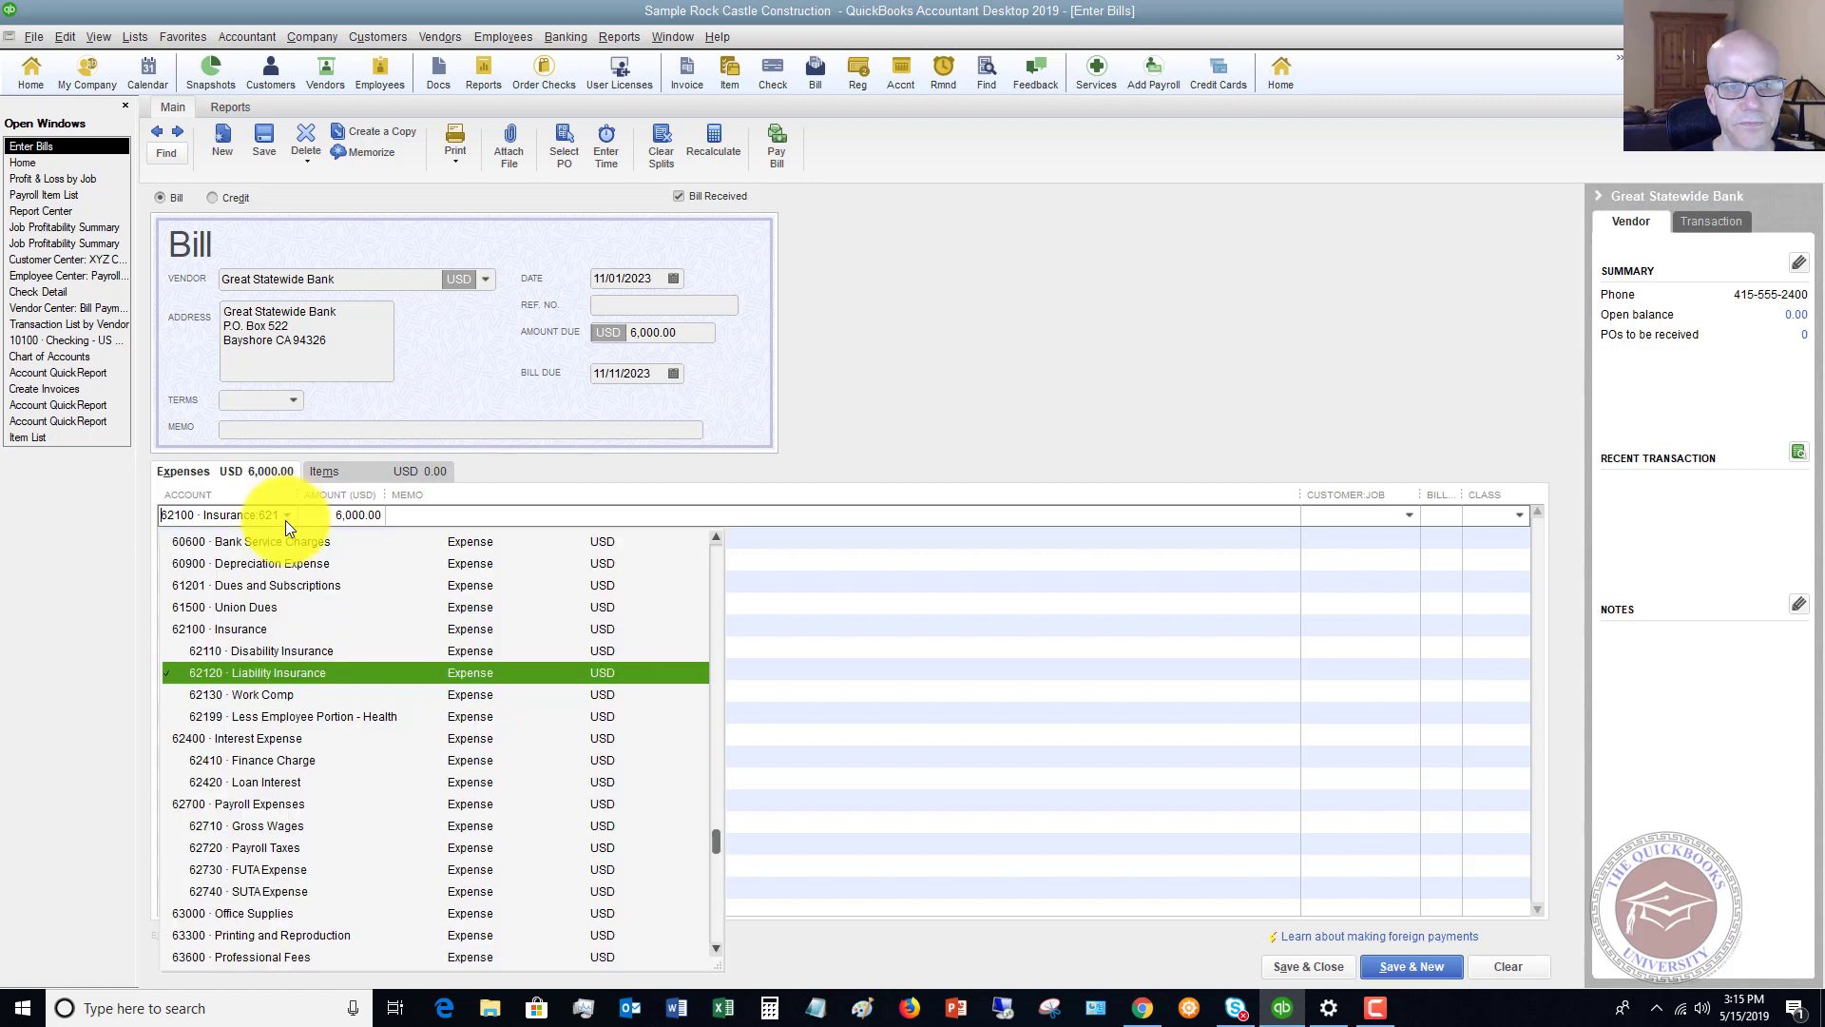
pyautogui.scroll(10, 346, 734)
pyautogui.scroll(15, 346, 734)
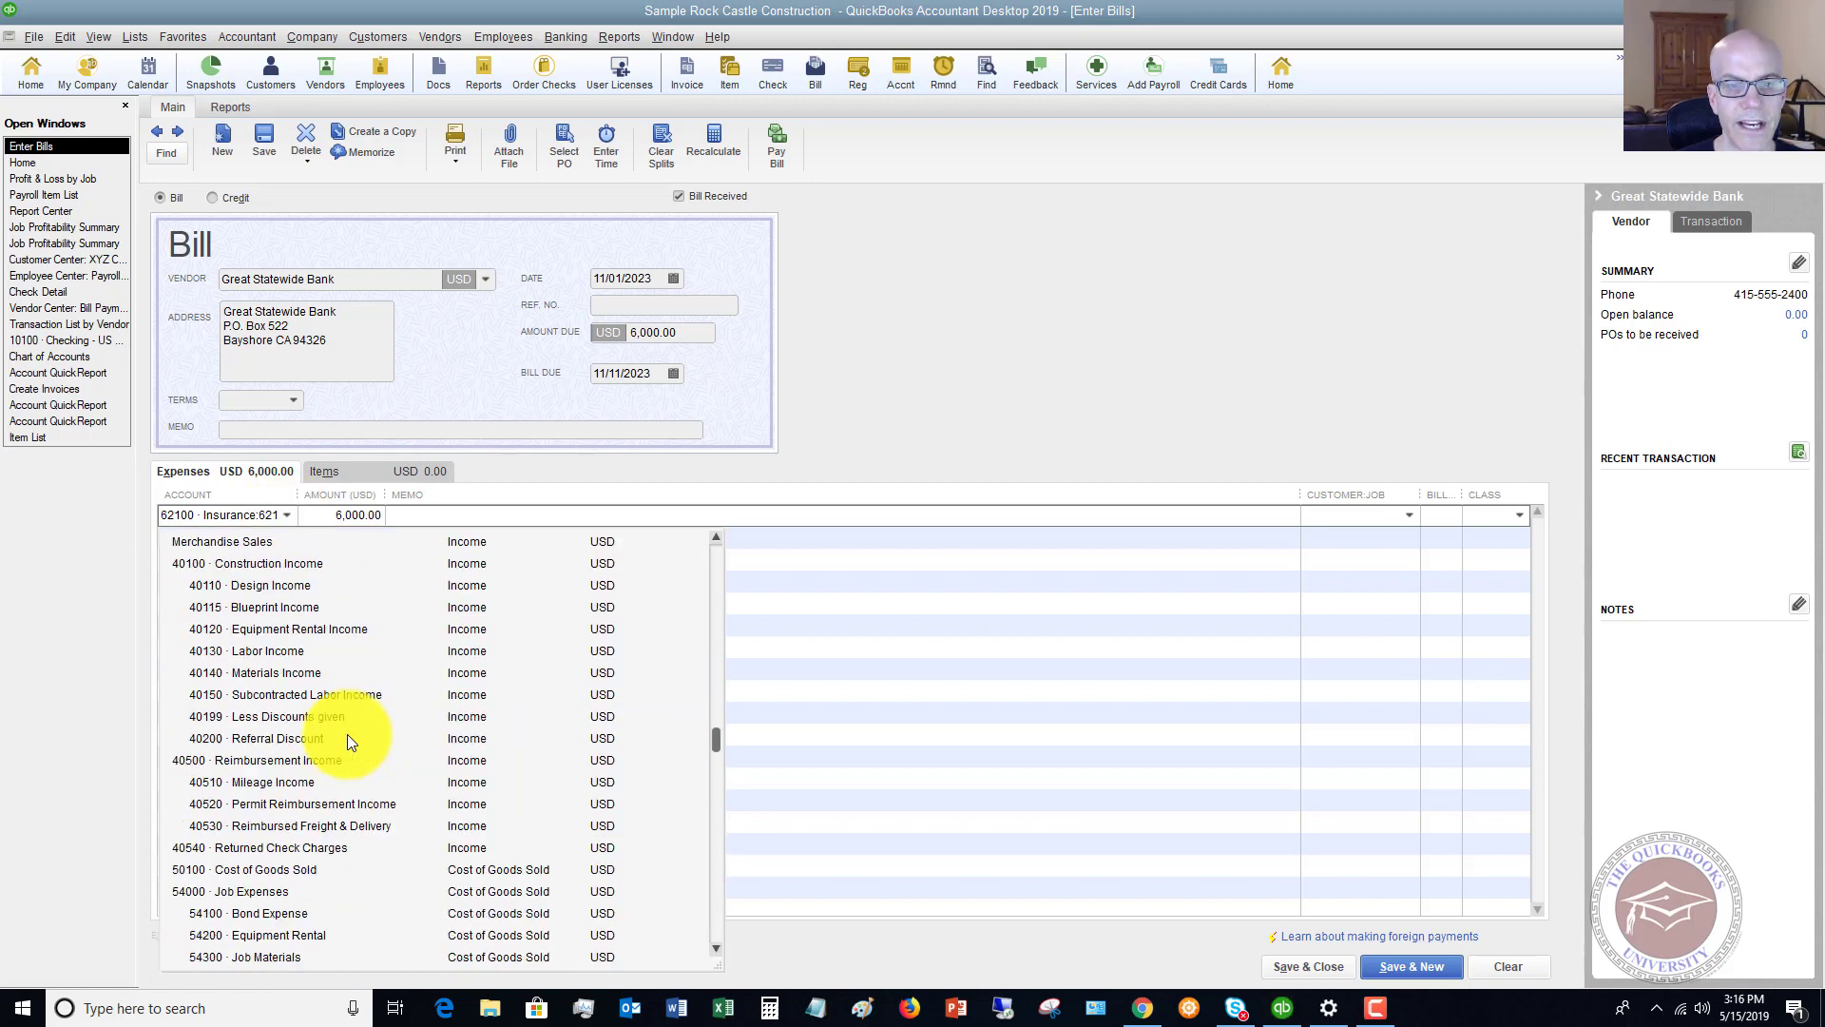
pyautogui.scroll(3, 347, 734)
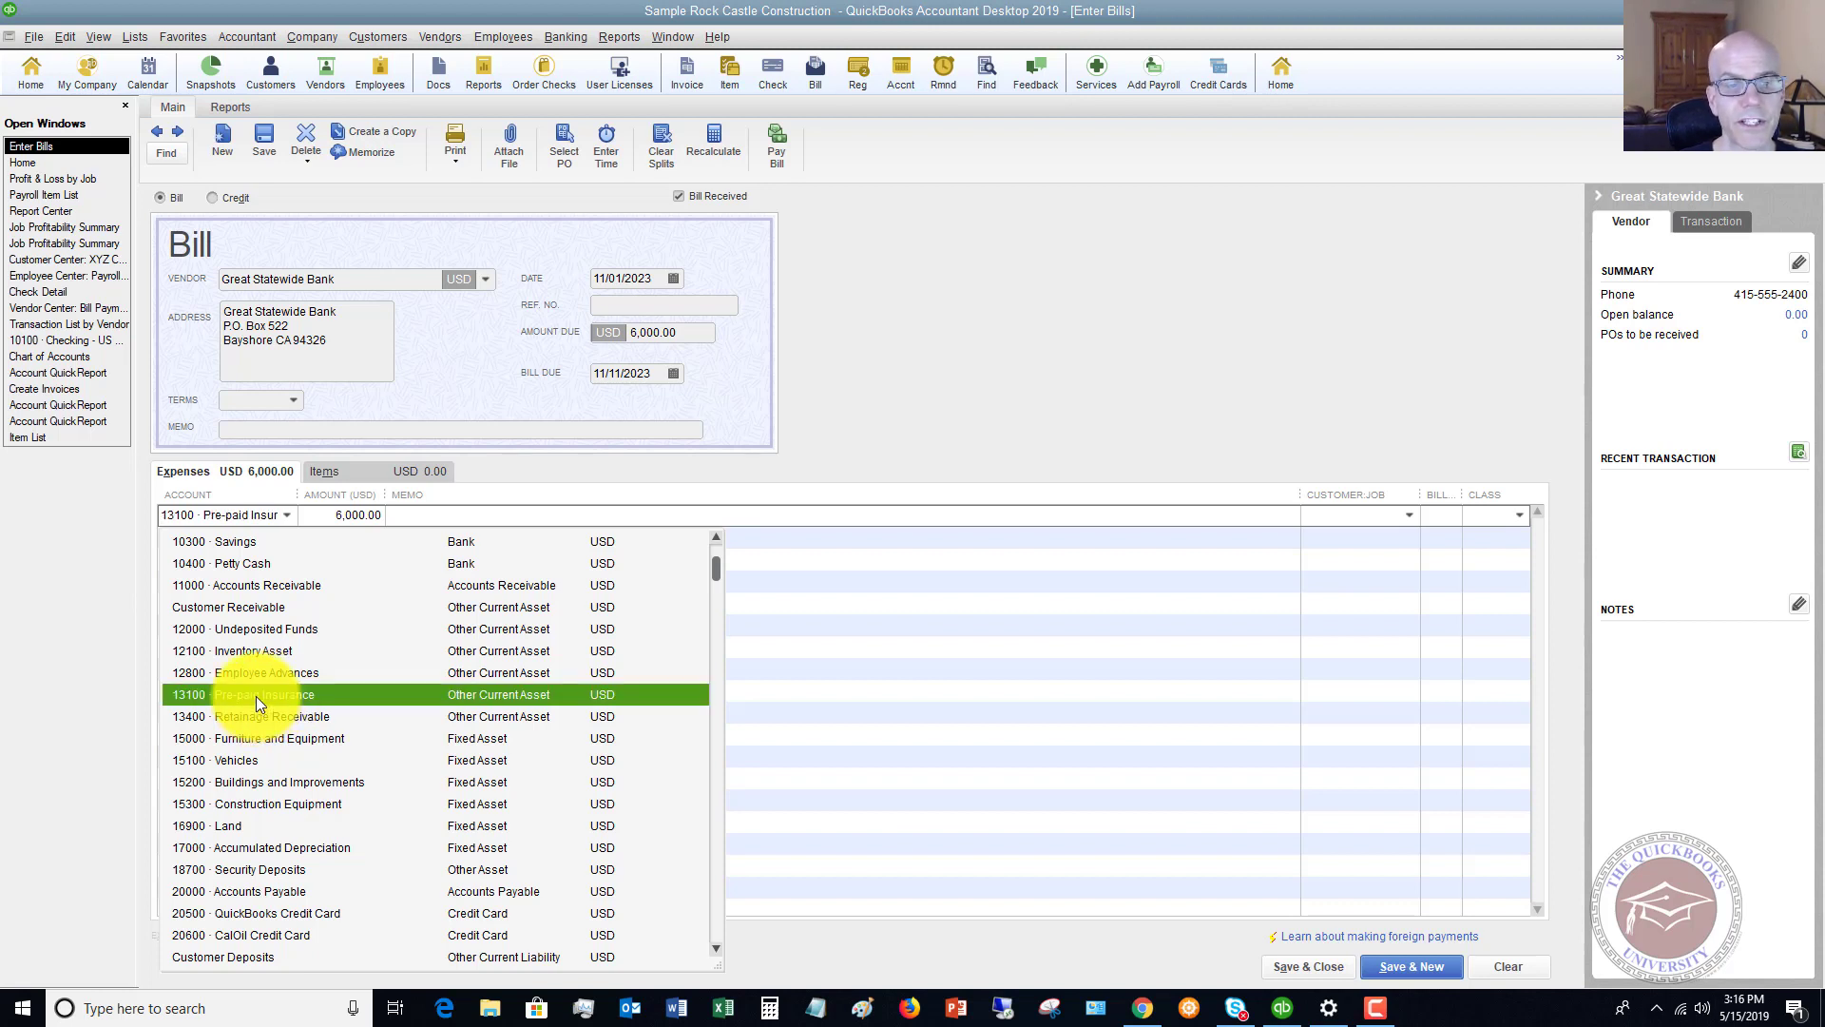
pyautogui.click(254, 696)
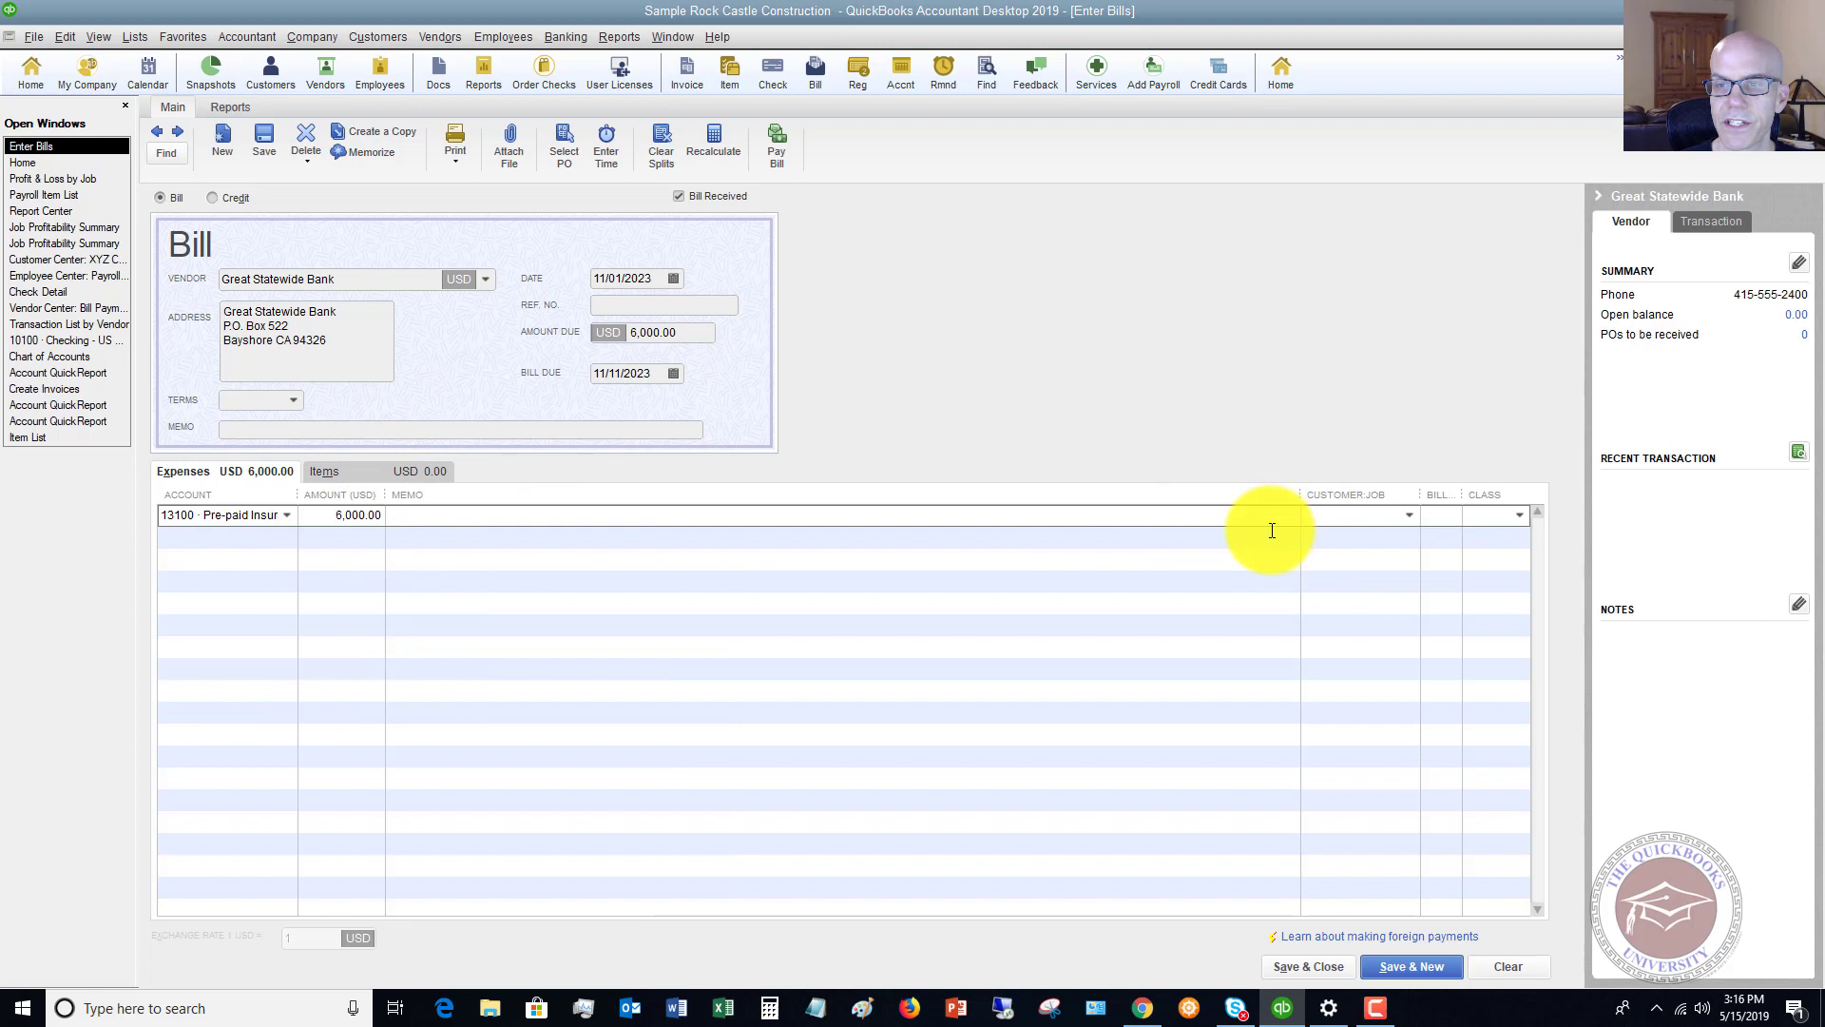
# Step: Assign the Overhead class to the expense line and save the bill
pyautogui.click(1519, 516)
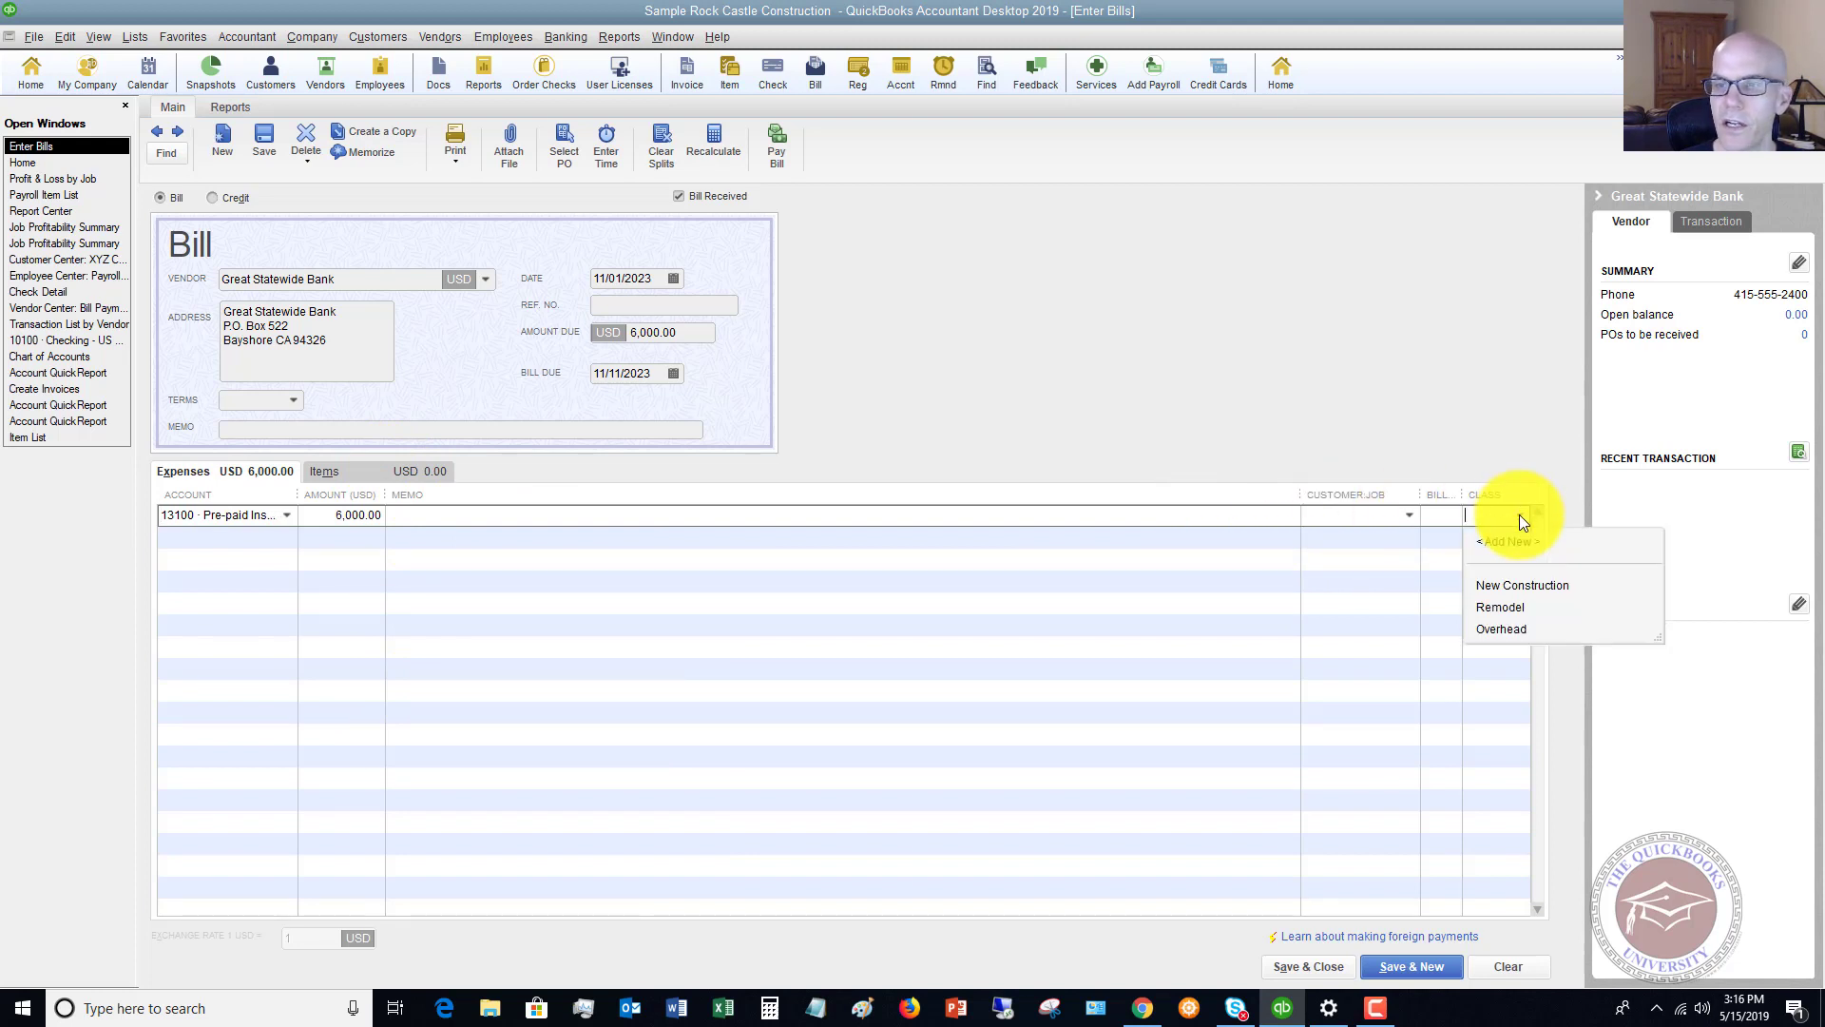
pyautogui.click(1496, 629)
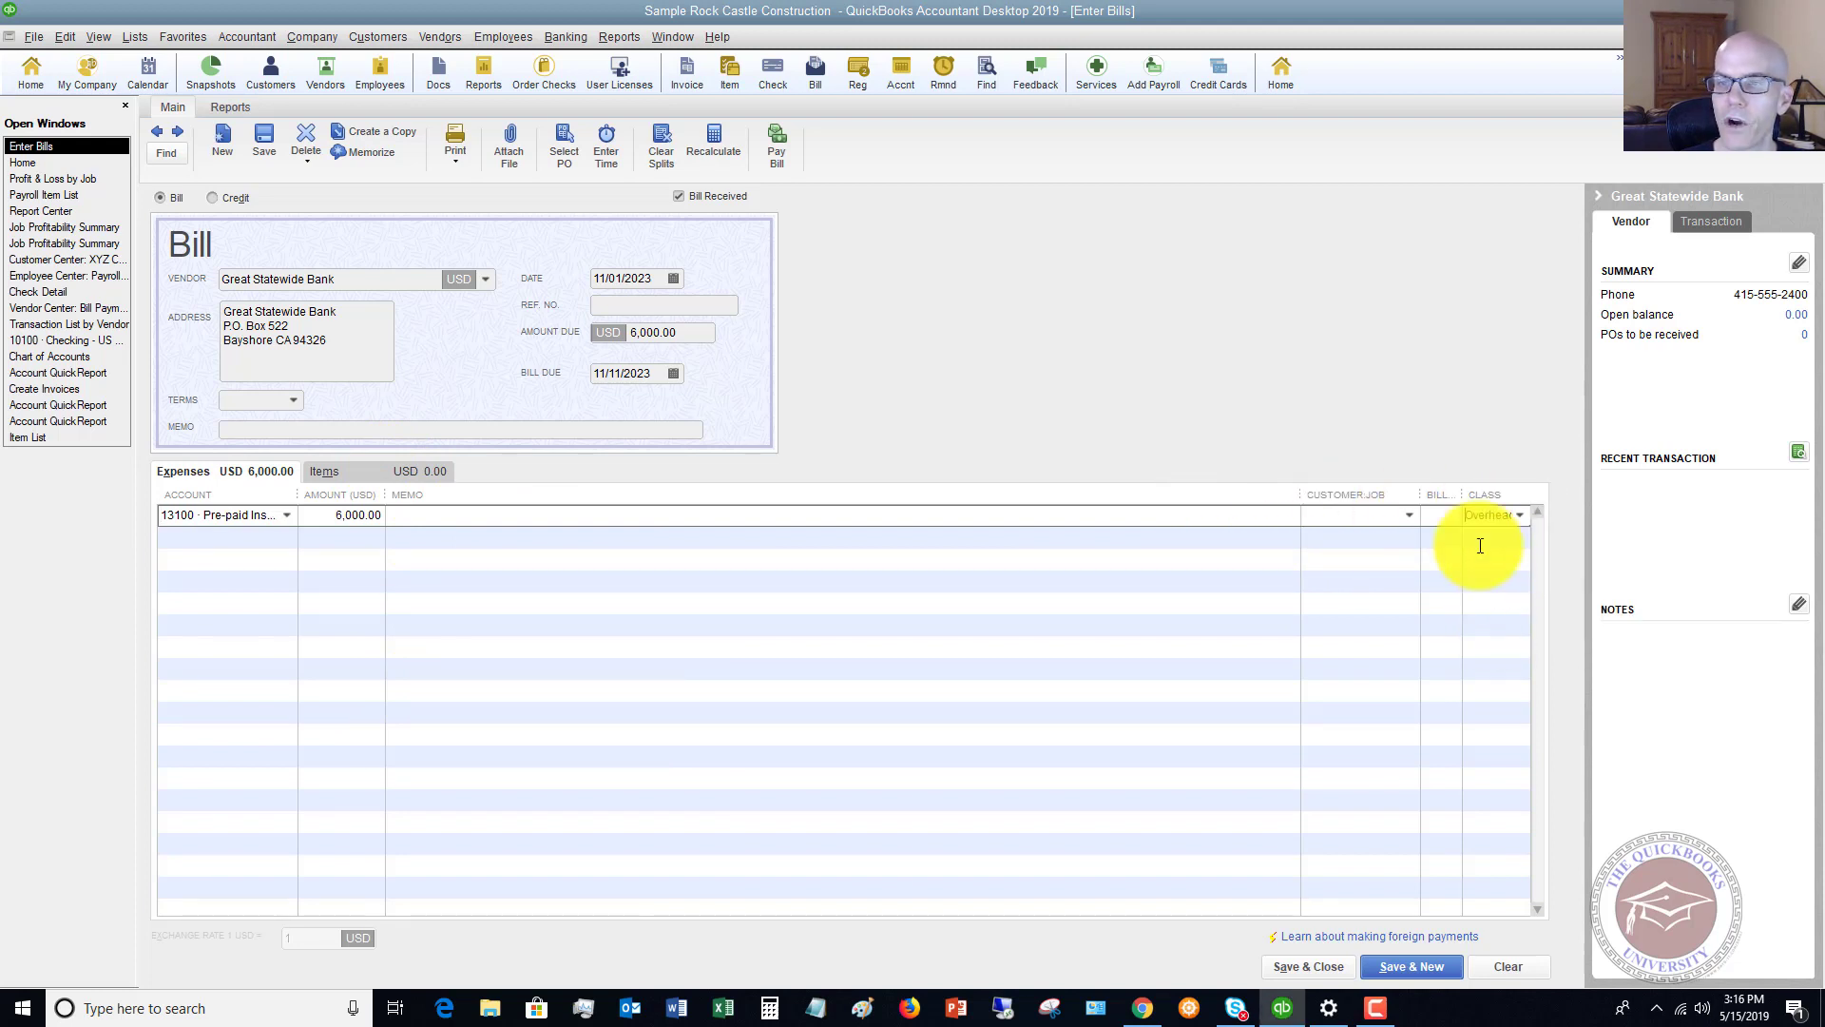
pyautogui.click(1306, 967)
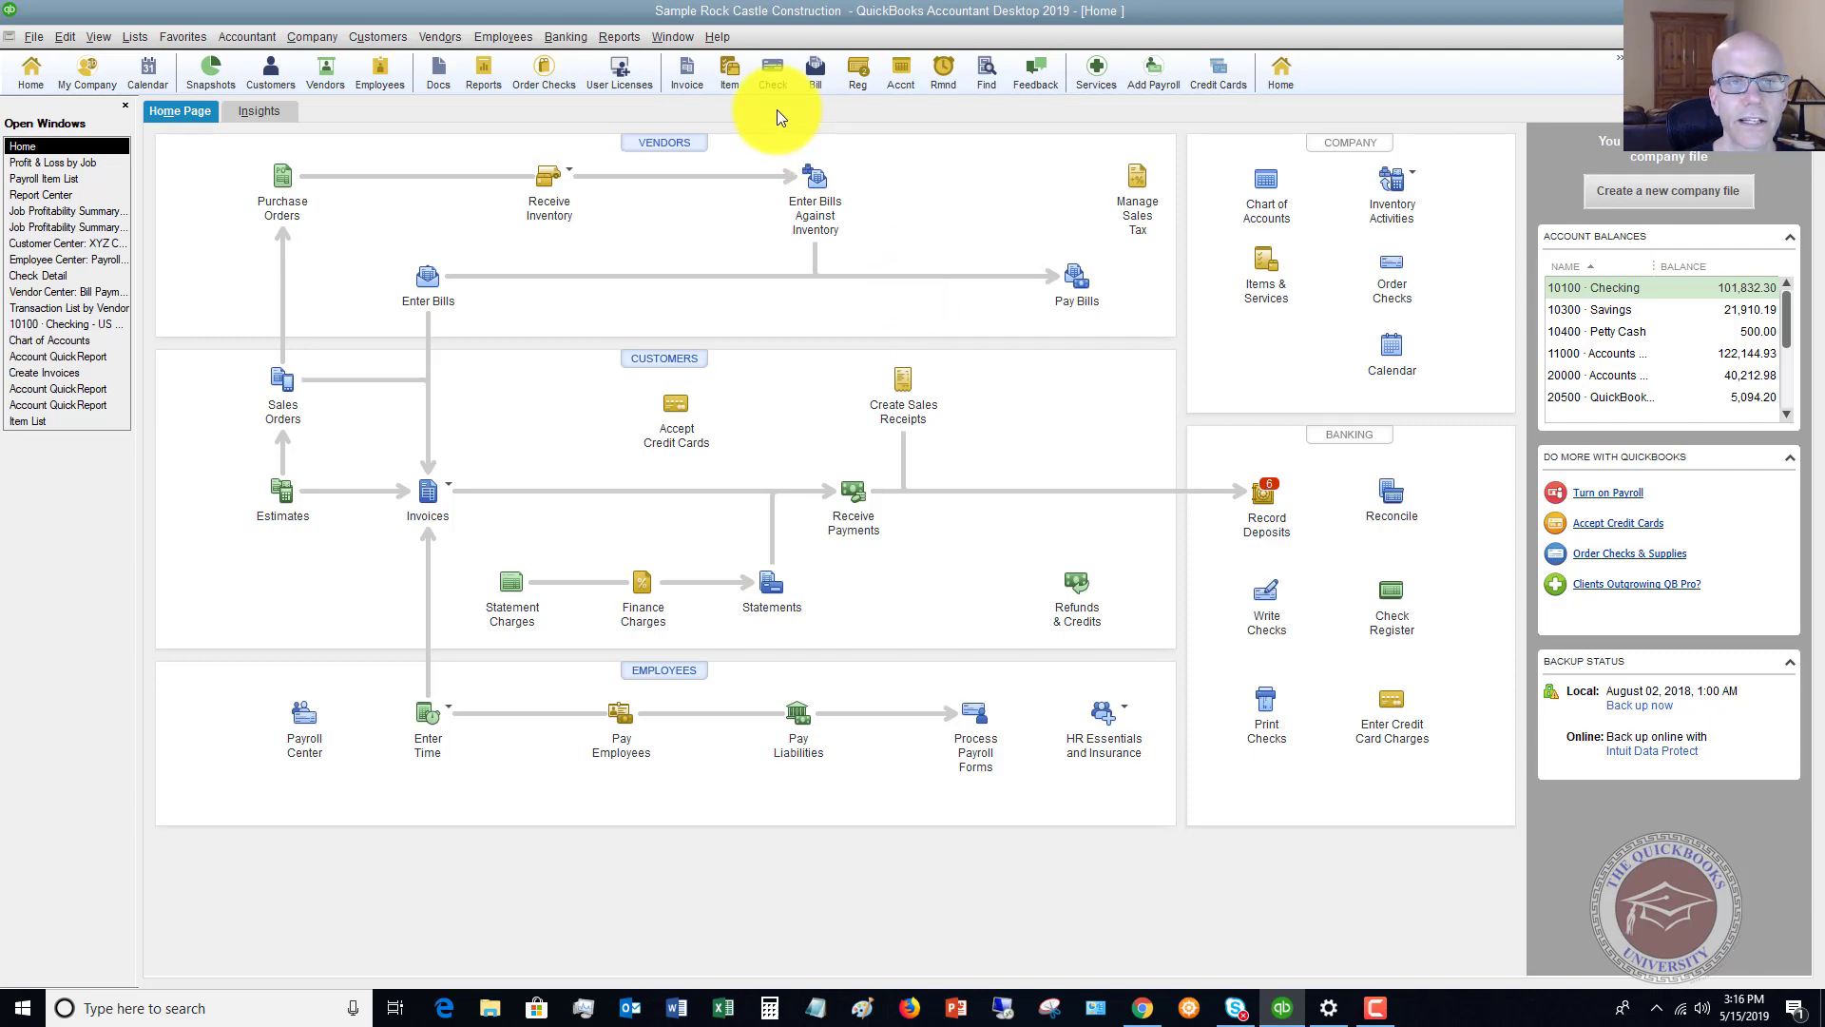
# Step: Start a new general journal entry dated 11/01/2023
pyautogui.click(310, 38)
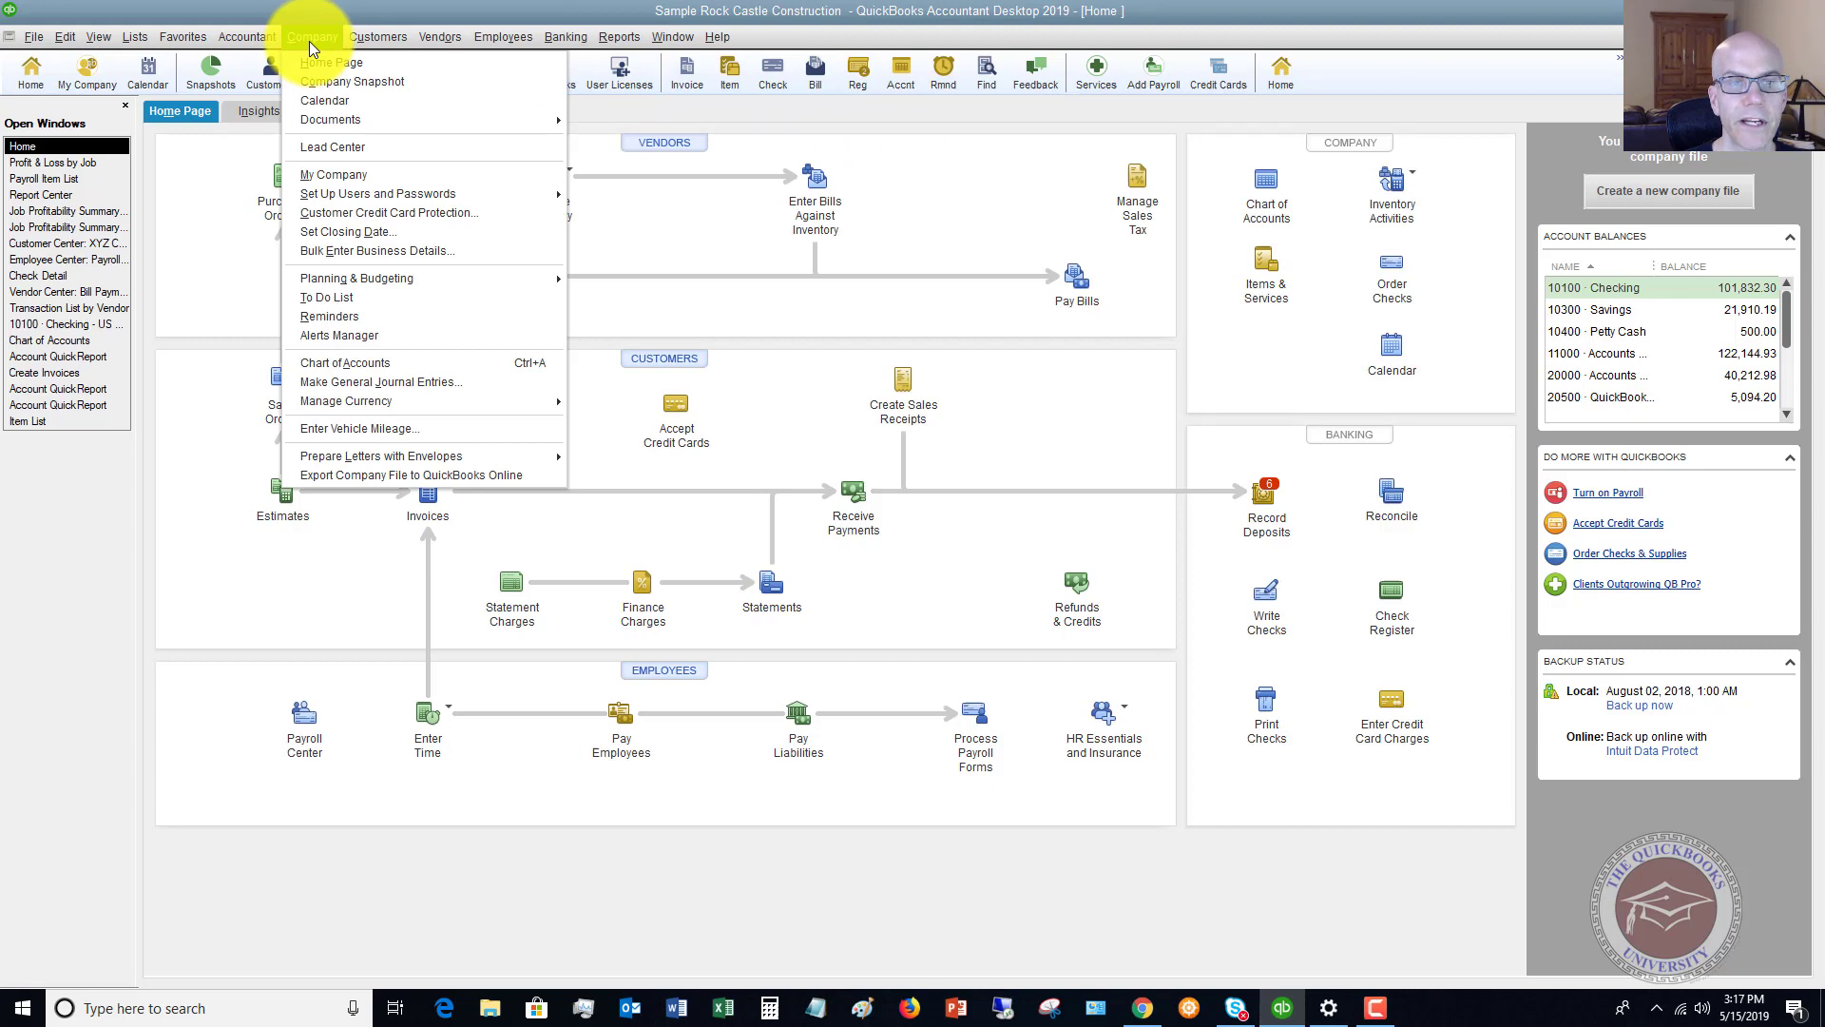
pyautogui.click(388, 382)
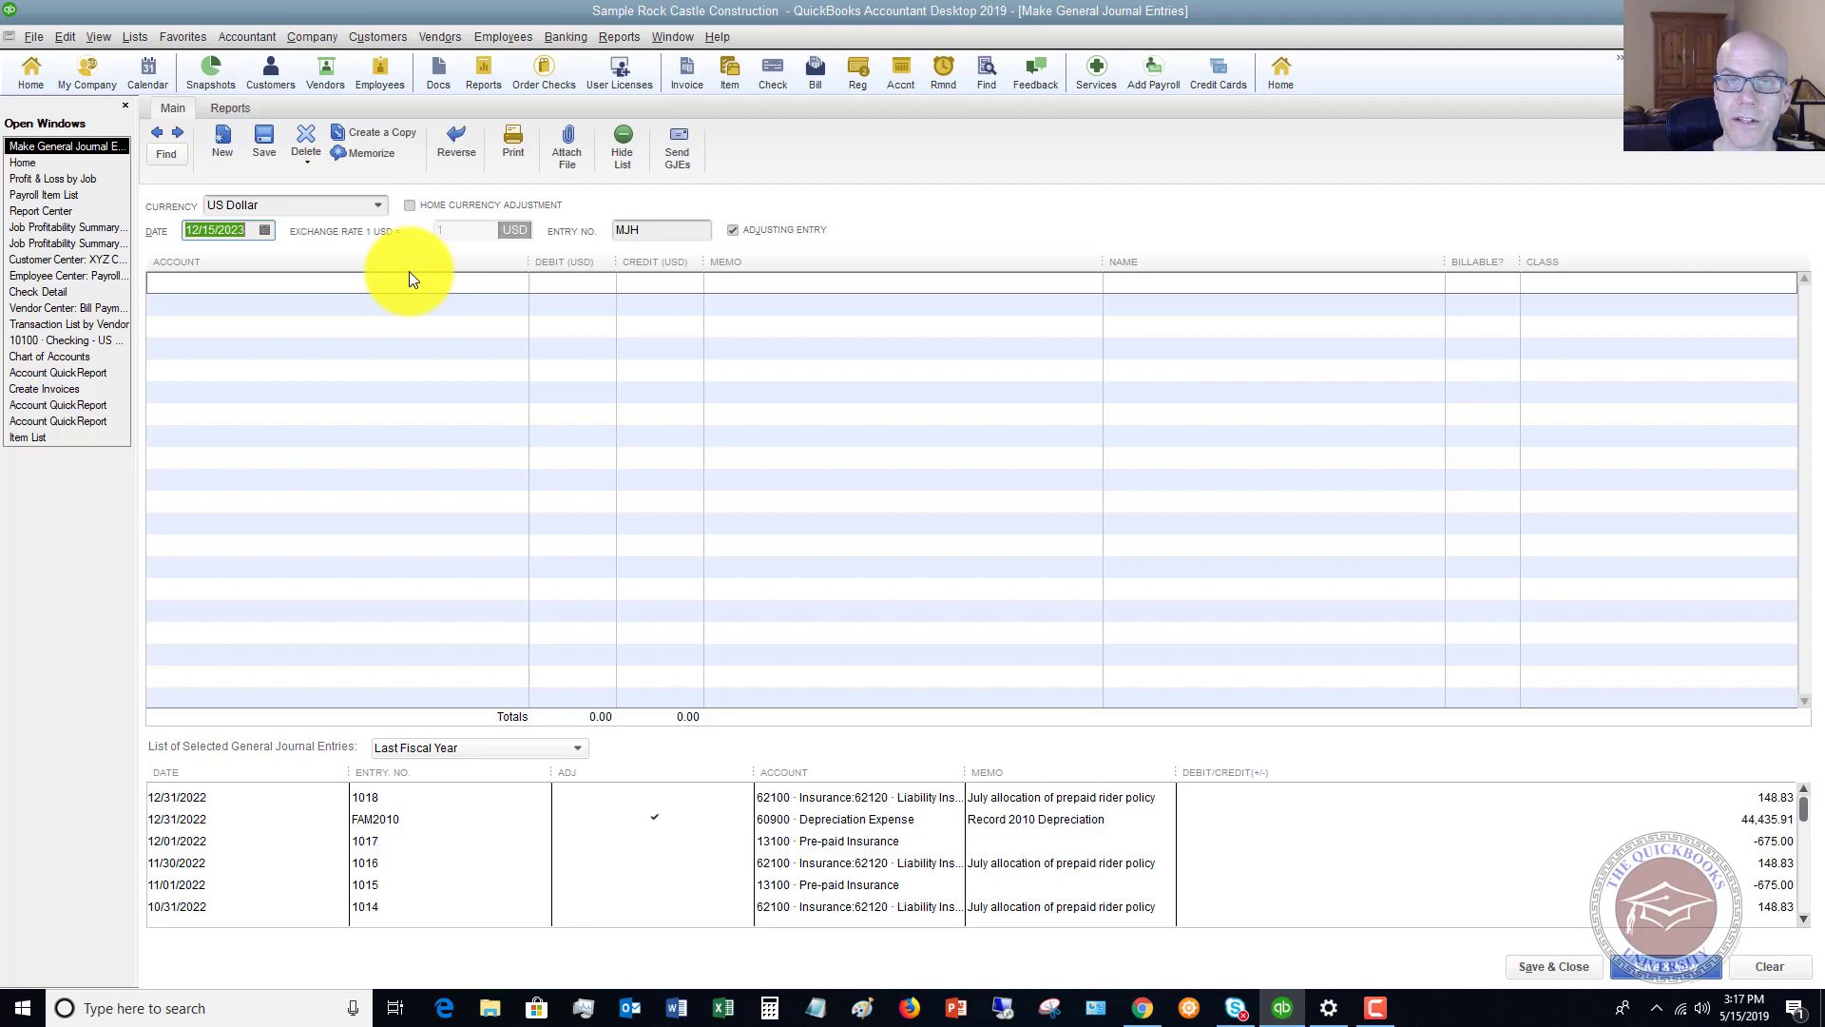
pyautogui.click(264, 229)
pyautogui.click(206, 262)
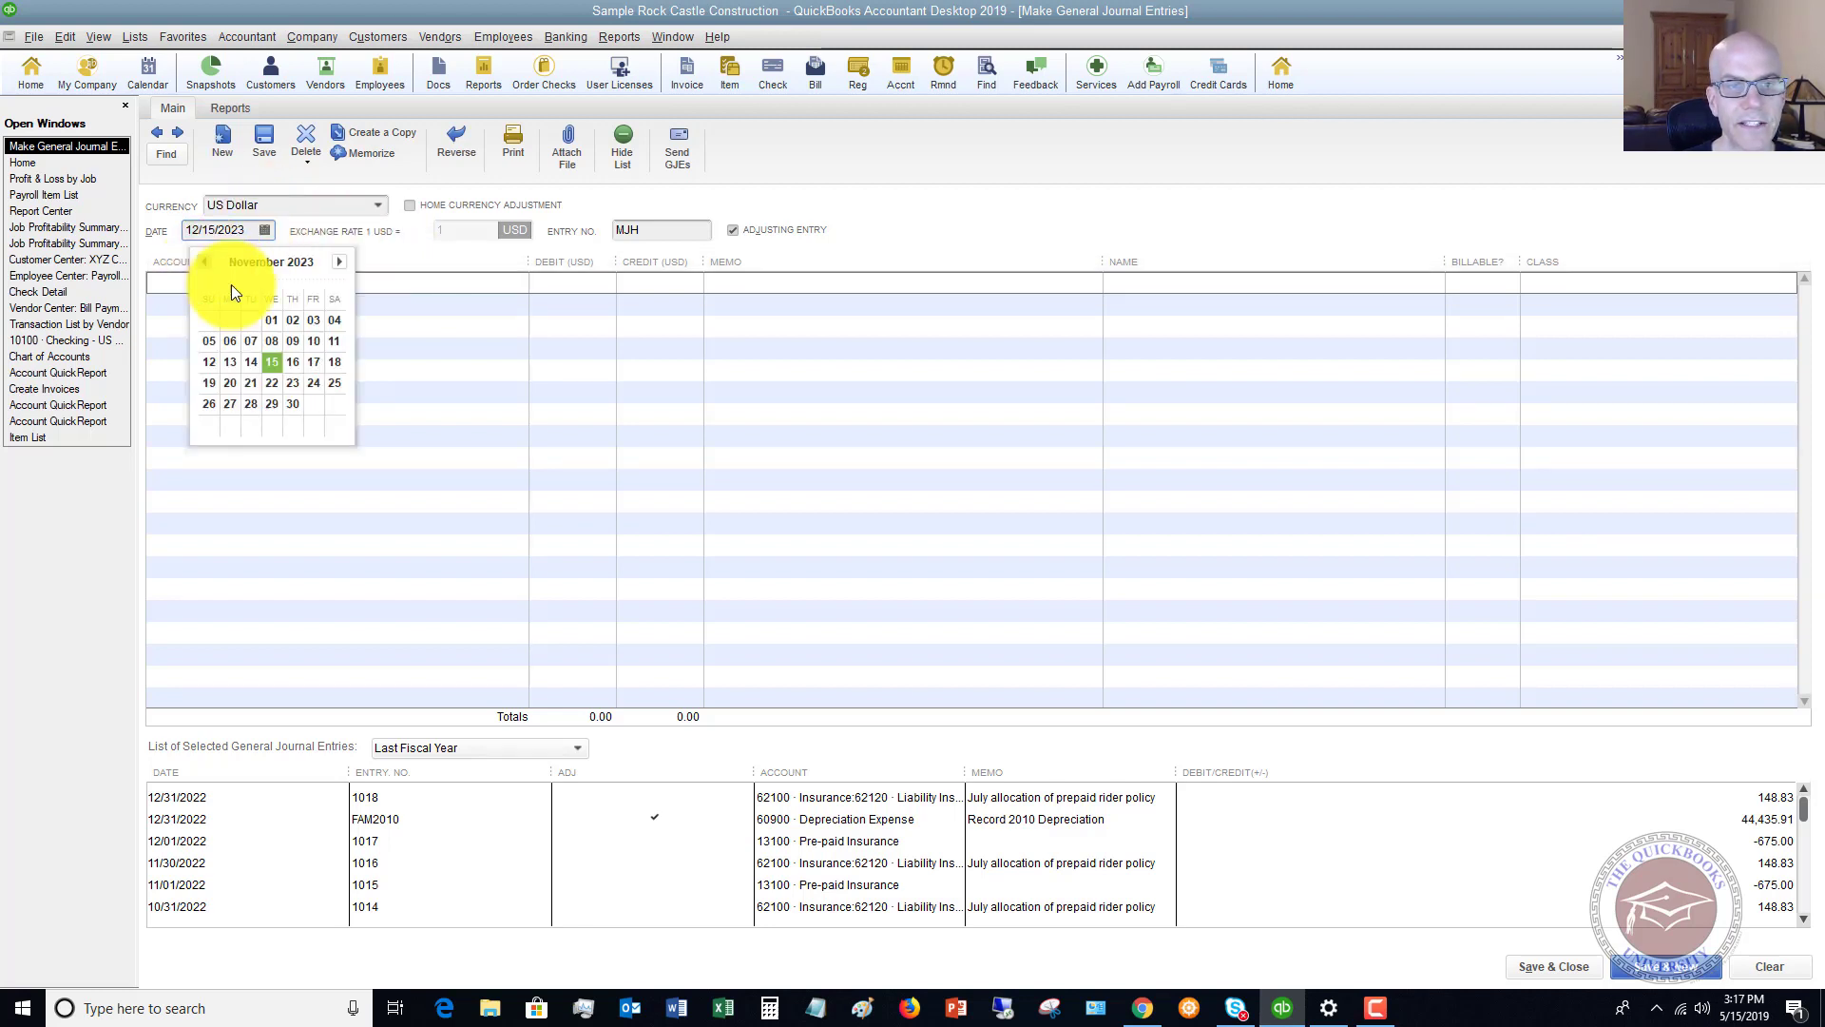
pyautogui.click(270, 322)
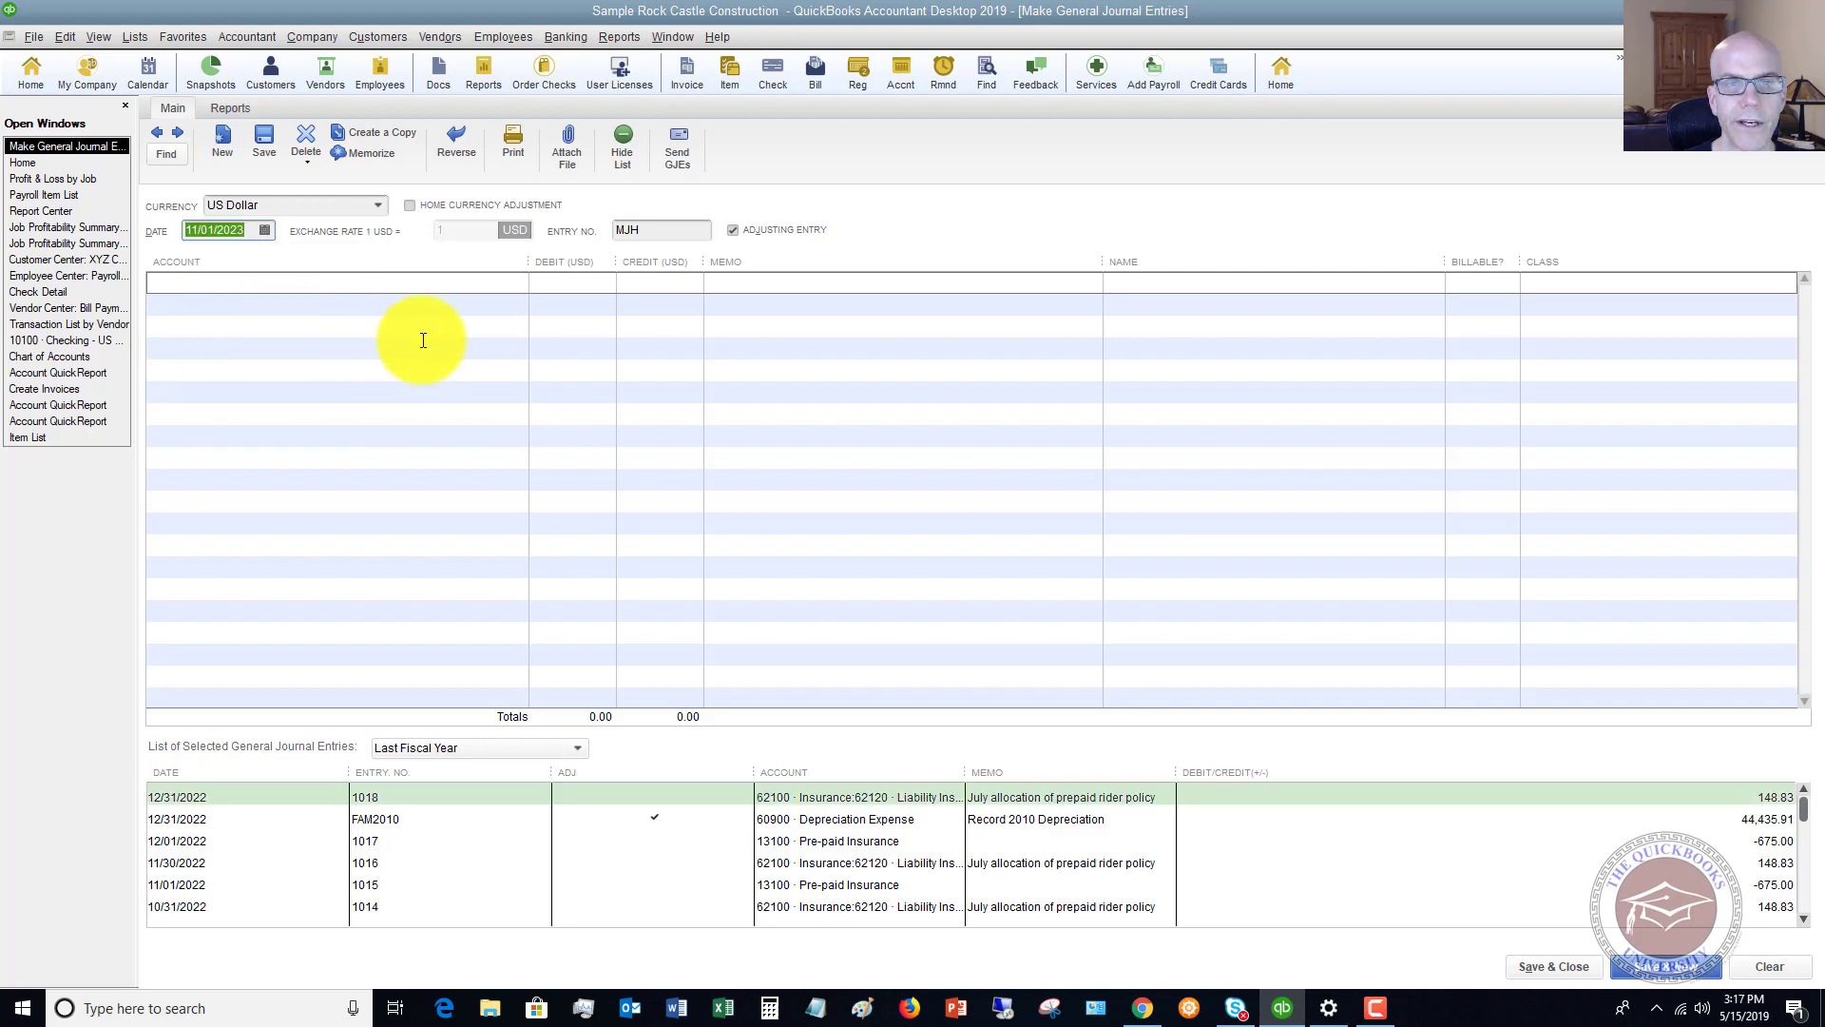
# Step: Credit 13100 Pre-paid Insurance 500.00 (6000/10) on the first line, class Overhead
pyautogui.click(313, 278)
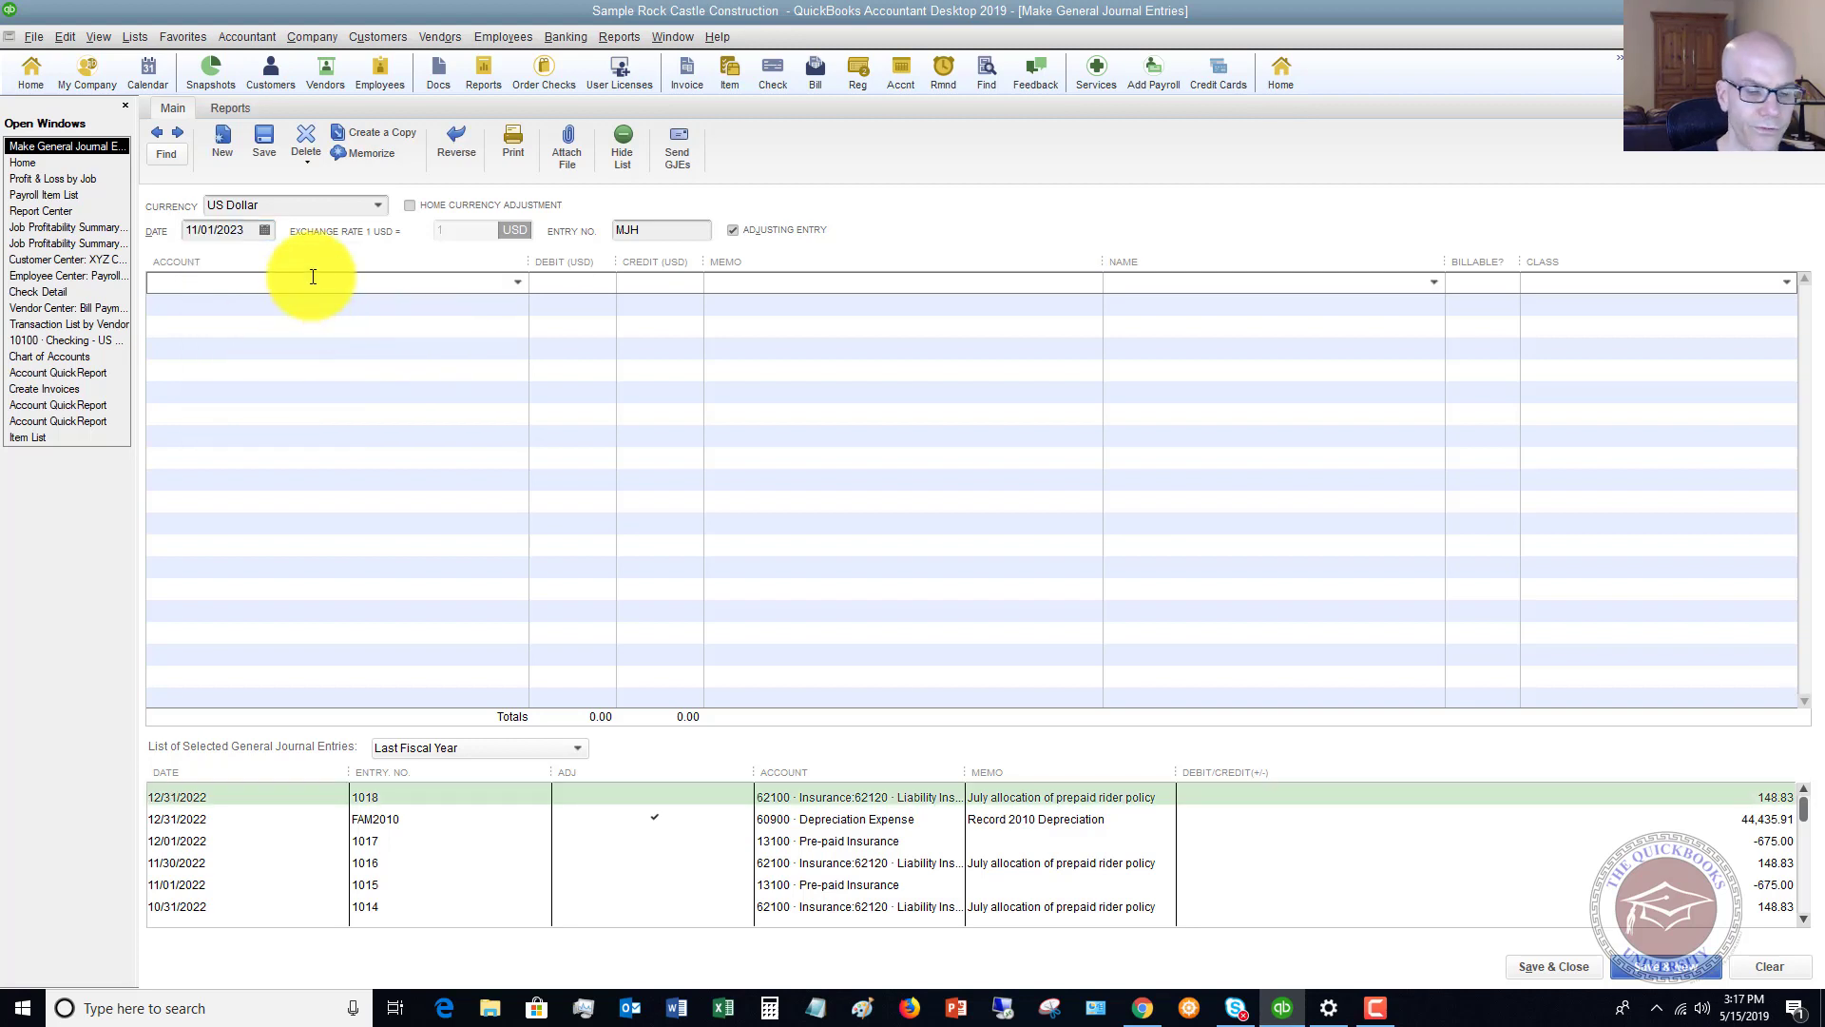
pyautogui.write('Pre-paid Insurance')
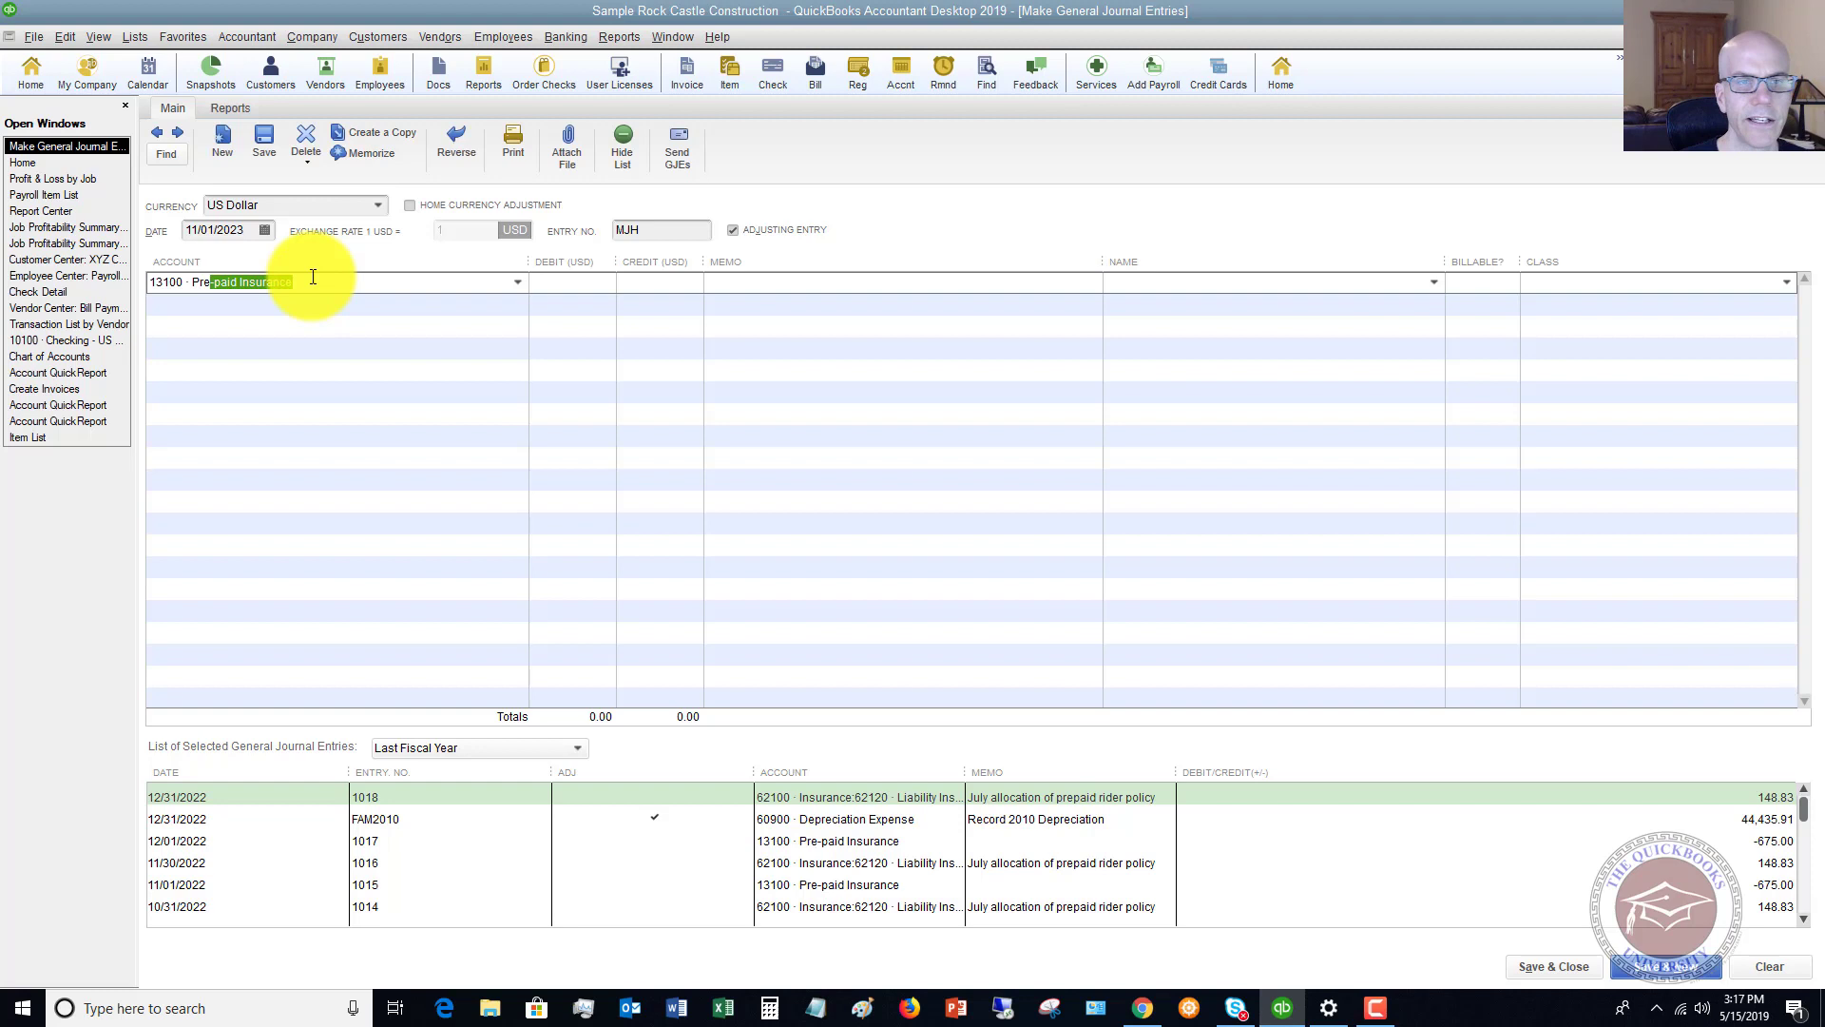
pyautogui.click(313, 277)
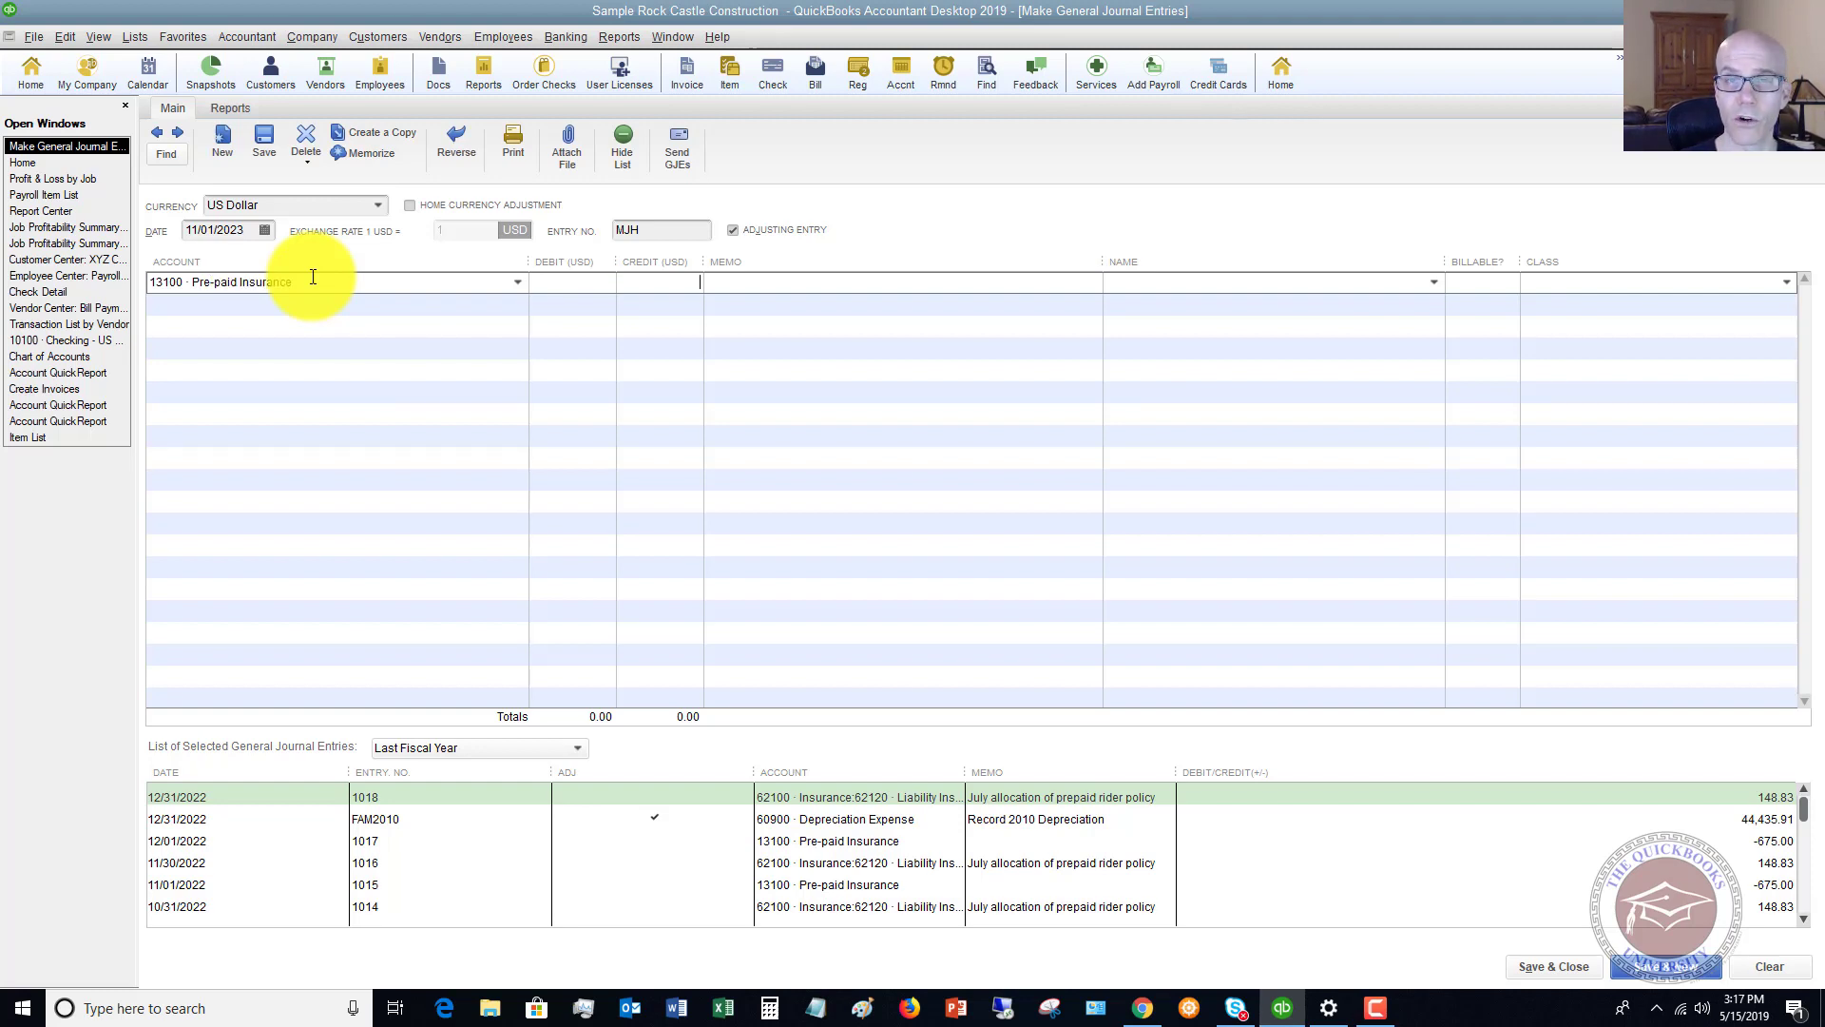
pyautogui.press('Tab')
pyautogui.press('Tab')
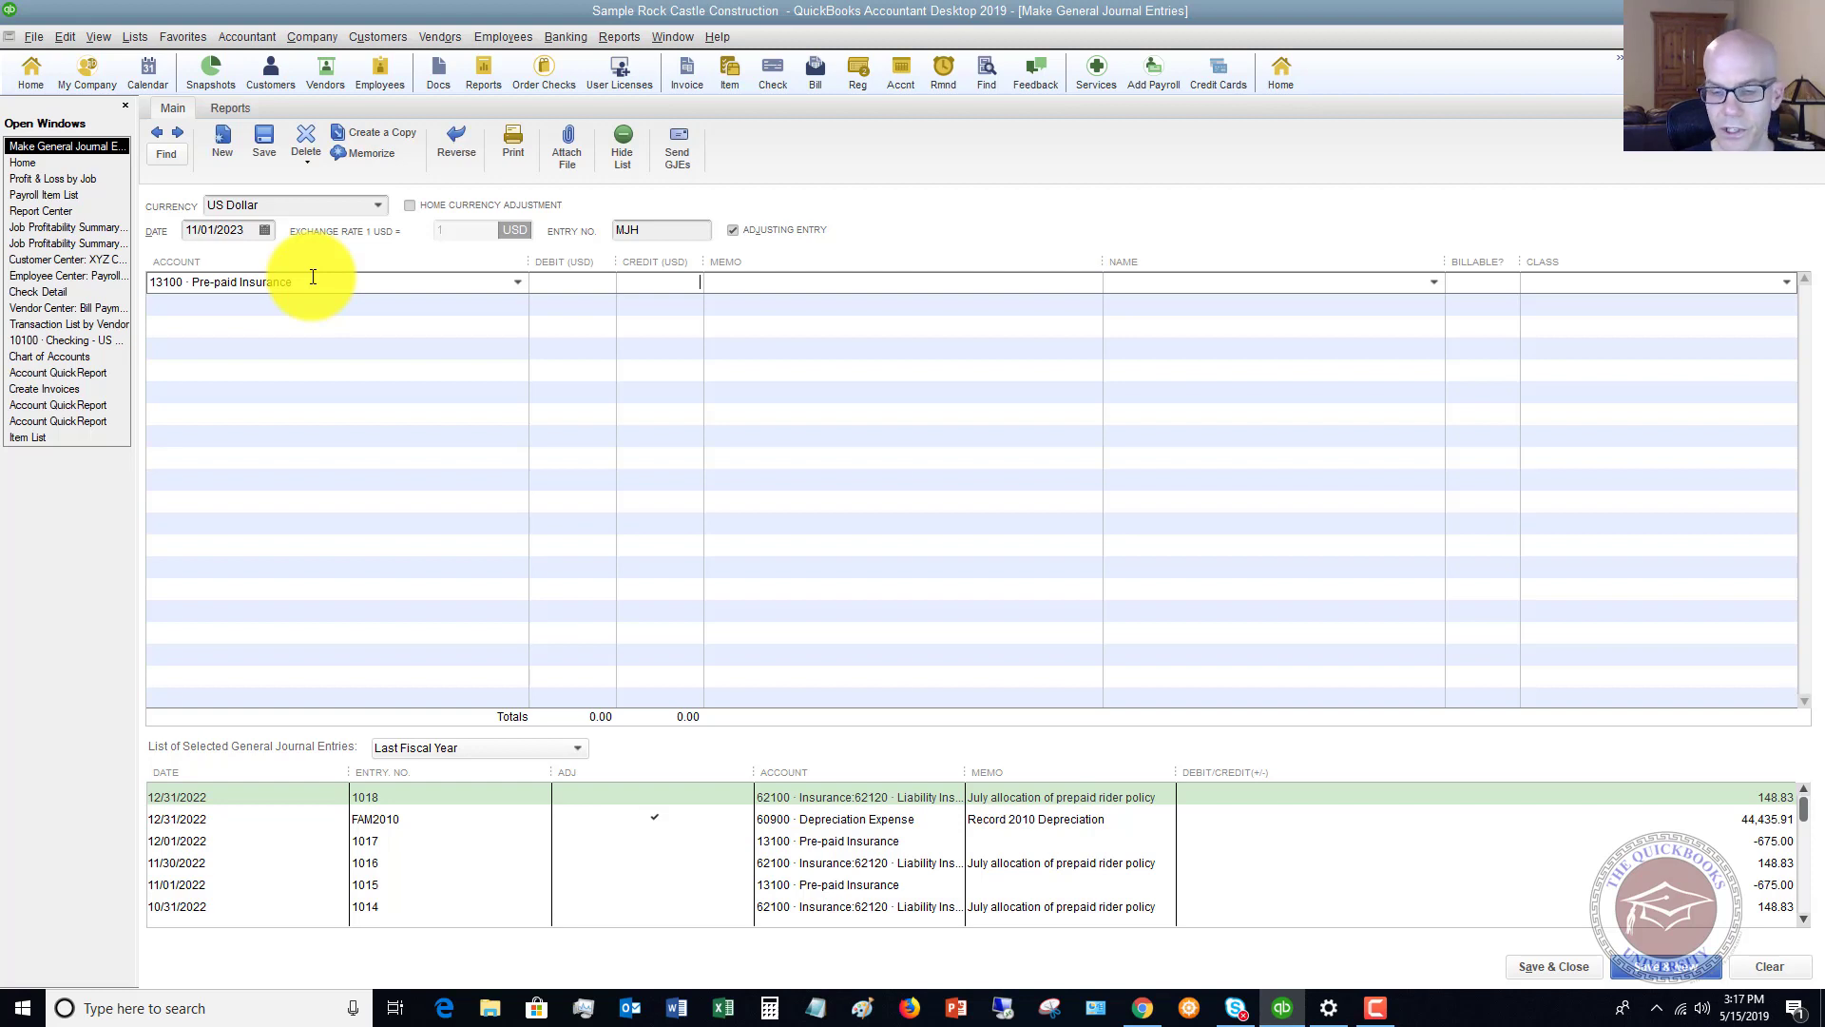
pyautogui.write('6000/10')
pyautogui.press('Return')
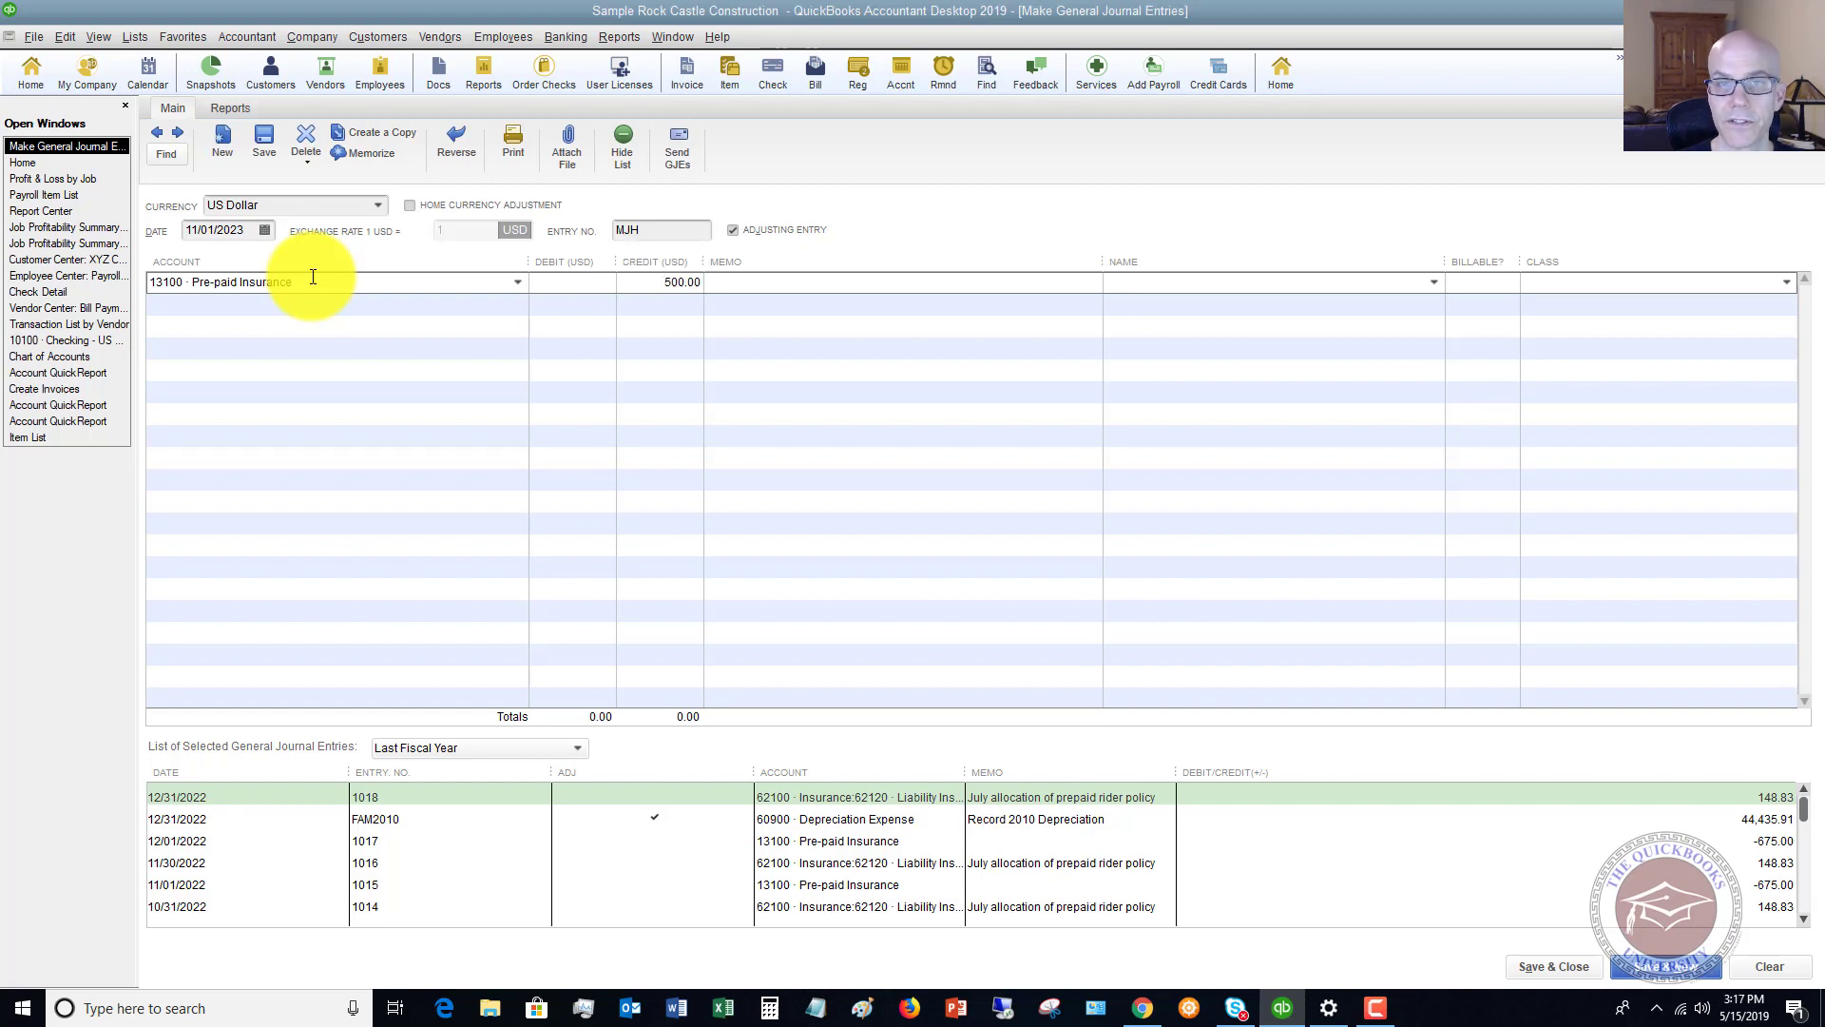
pyautogui.press('Tab')
pyautogui.press('Tab')
pyautogui.press('Tab')
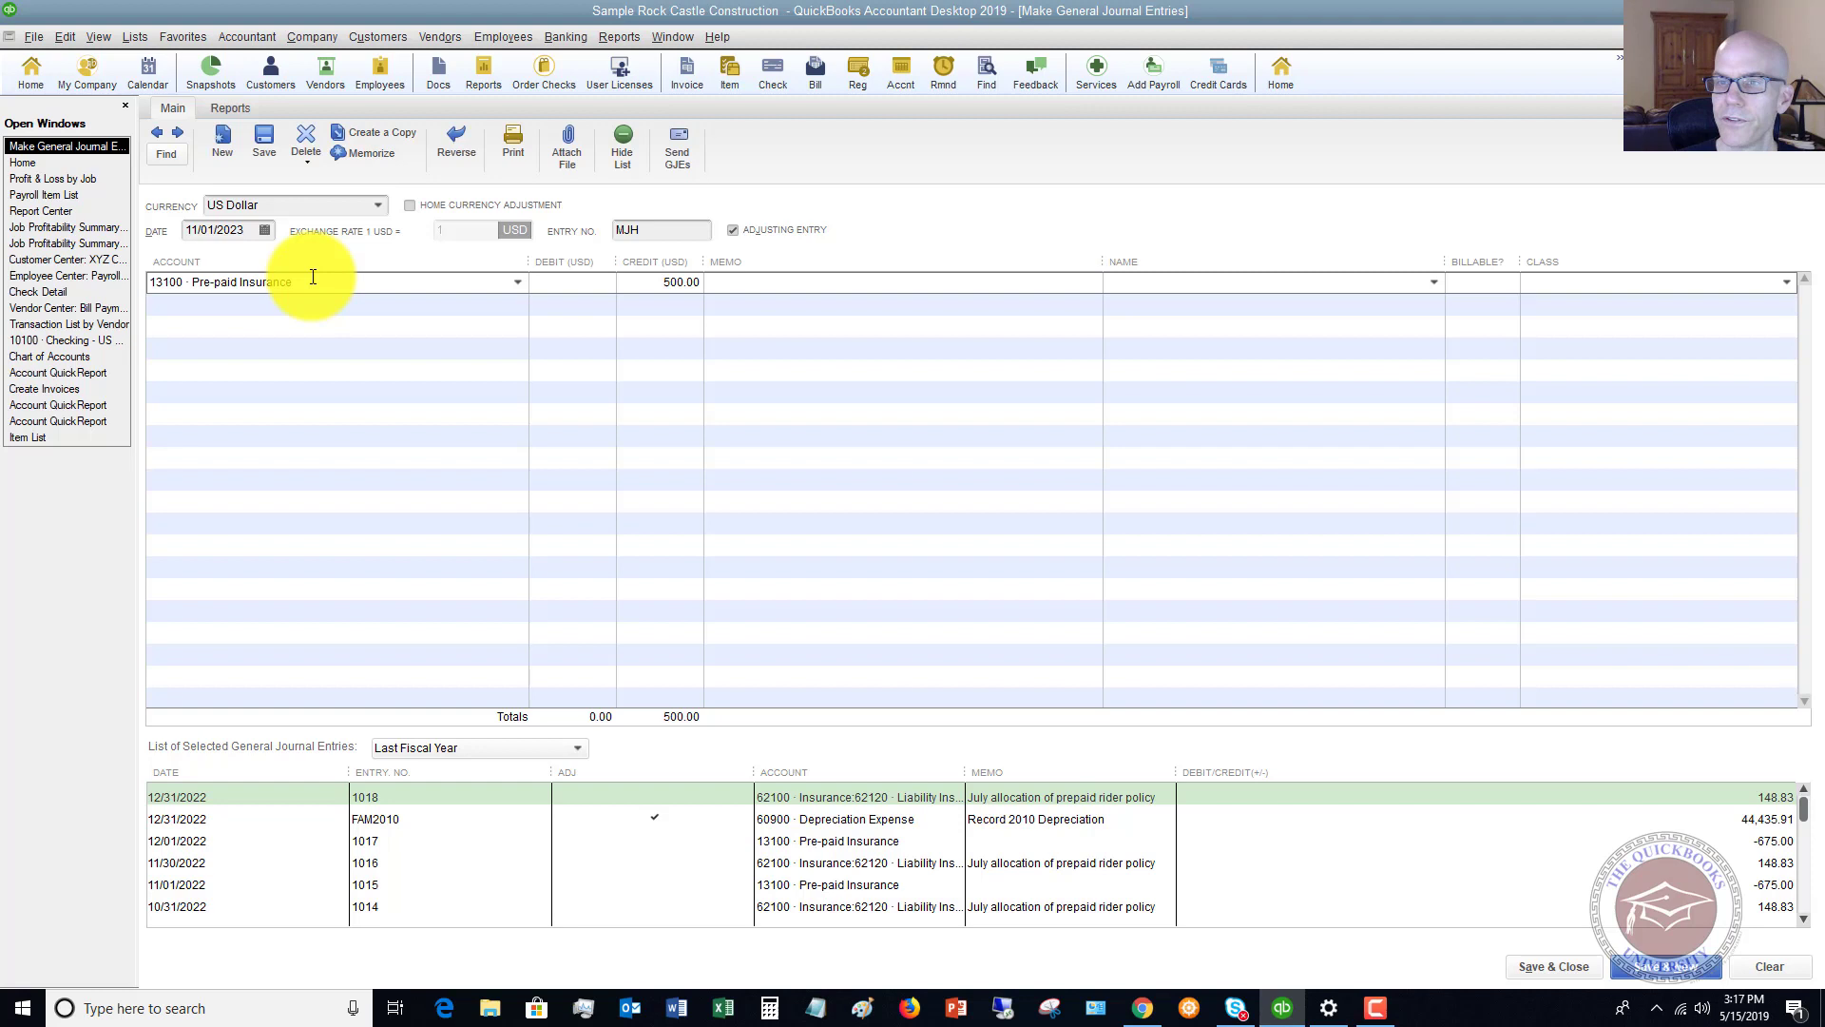
pyautogui.click(1788, 281)
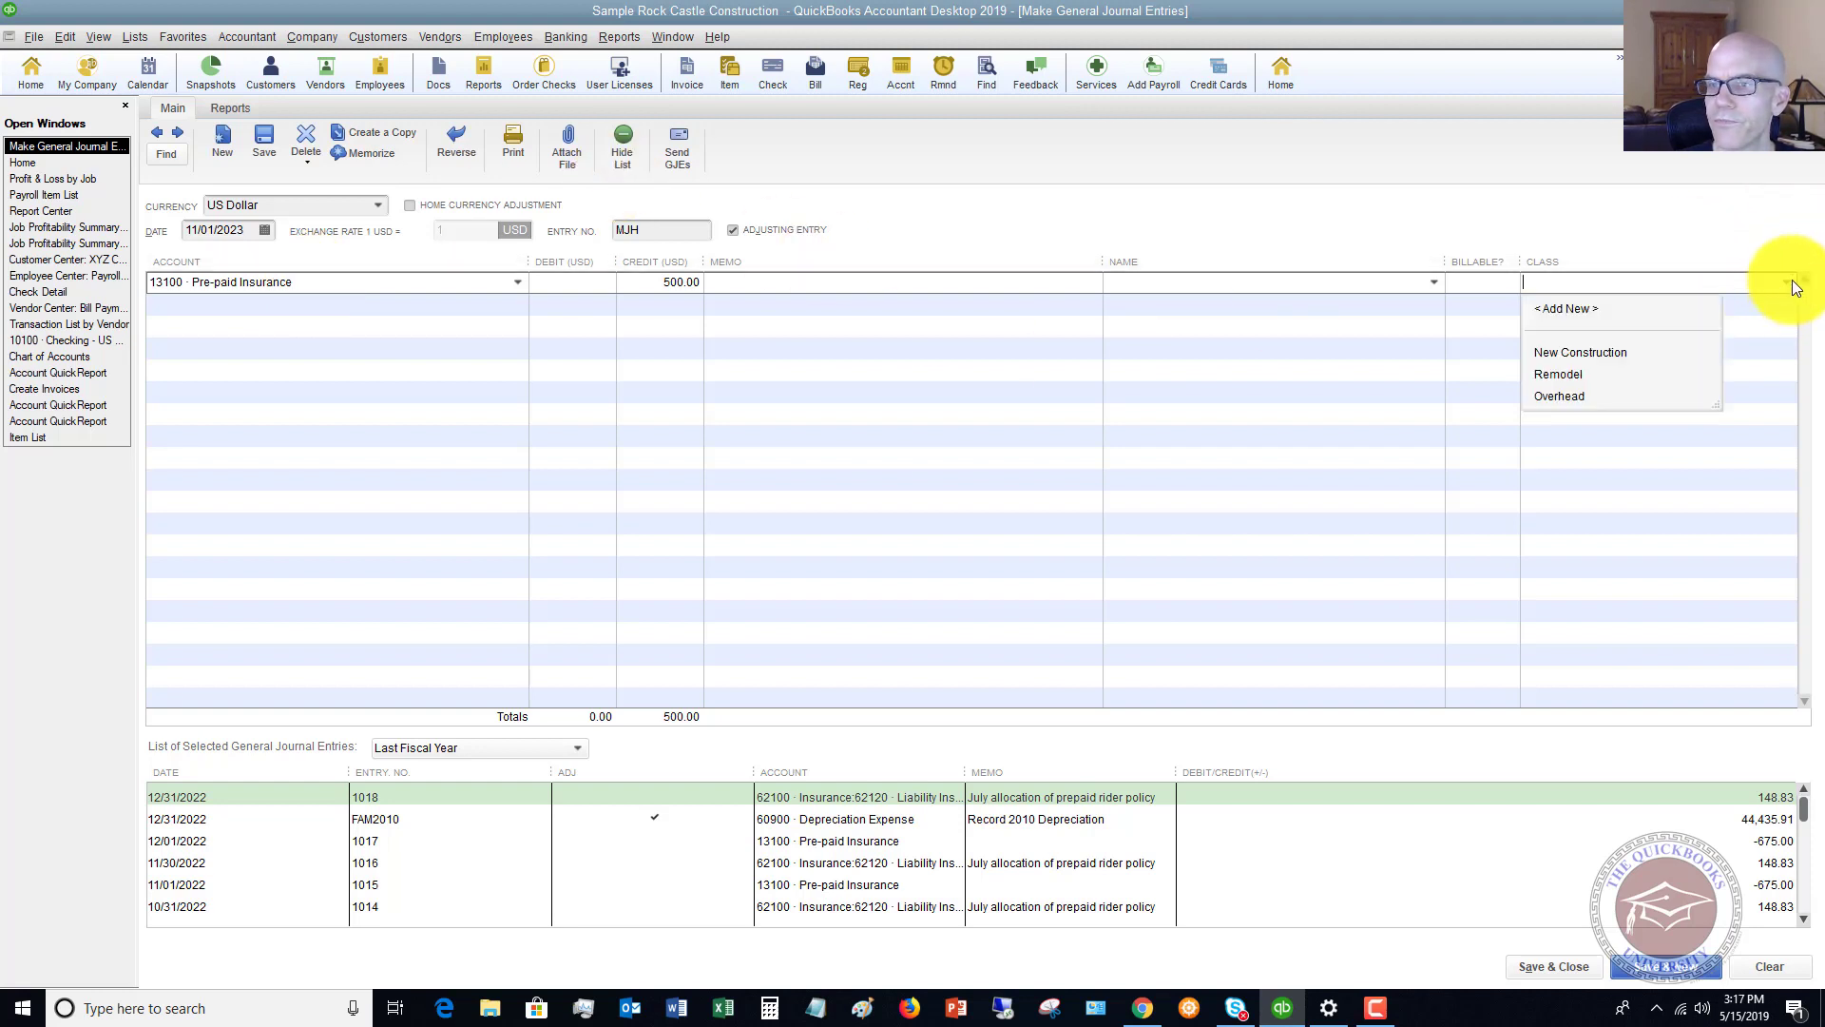
pyautogui.click(1569, 373)
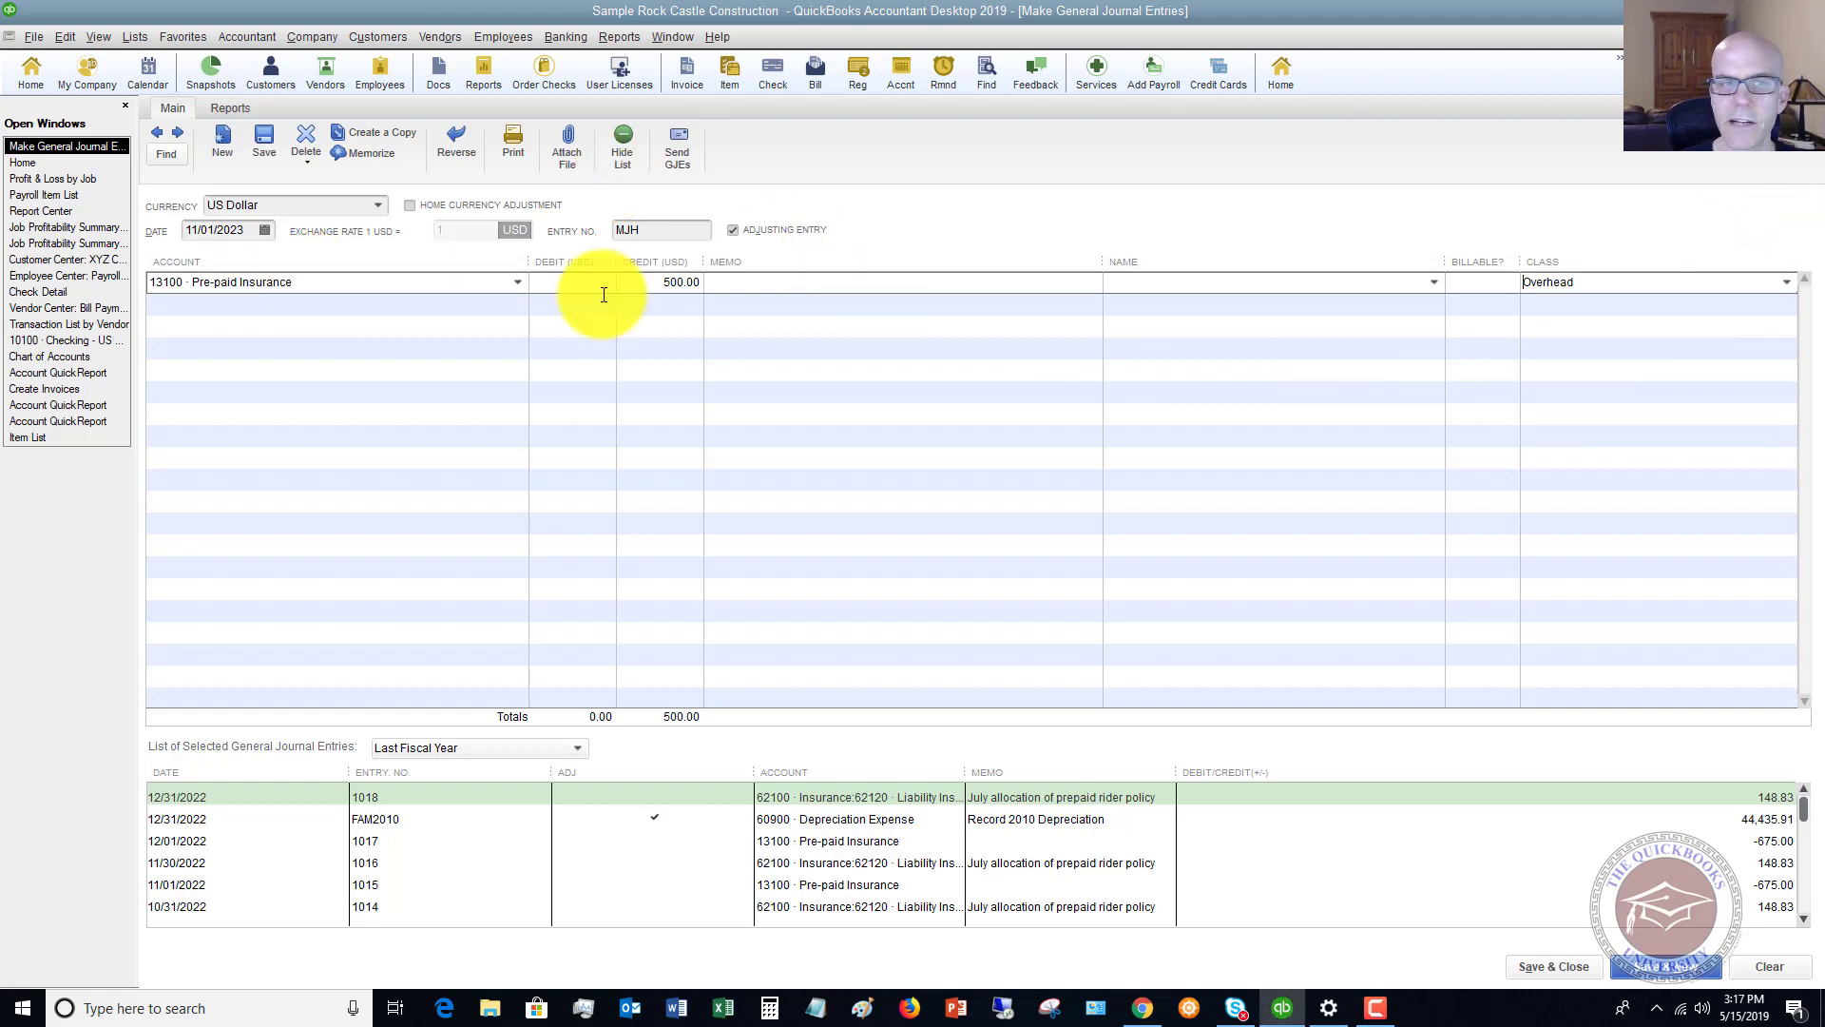
# Step: Add a second line debiting 62120 Liability Insurance, class Overhead
pyautogui.click(294, 305)
pyautogui.write('Liability Insurance')
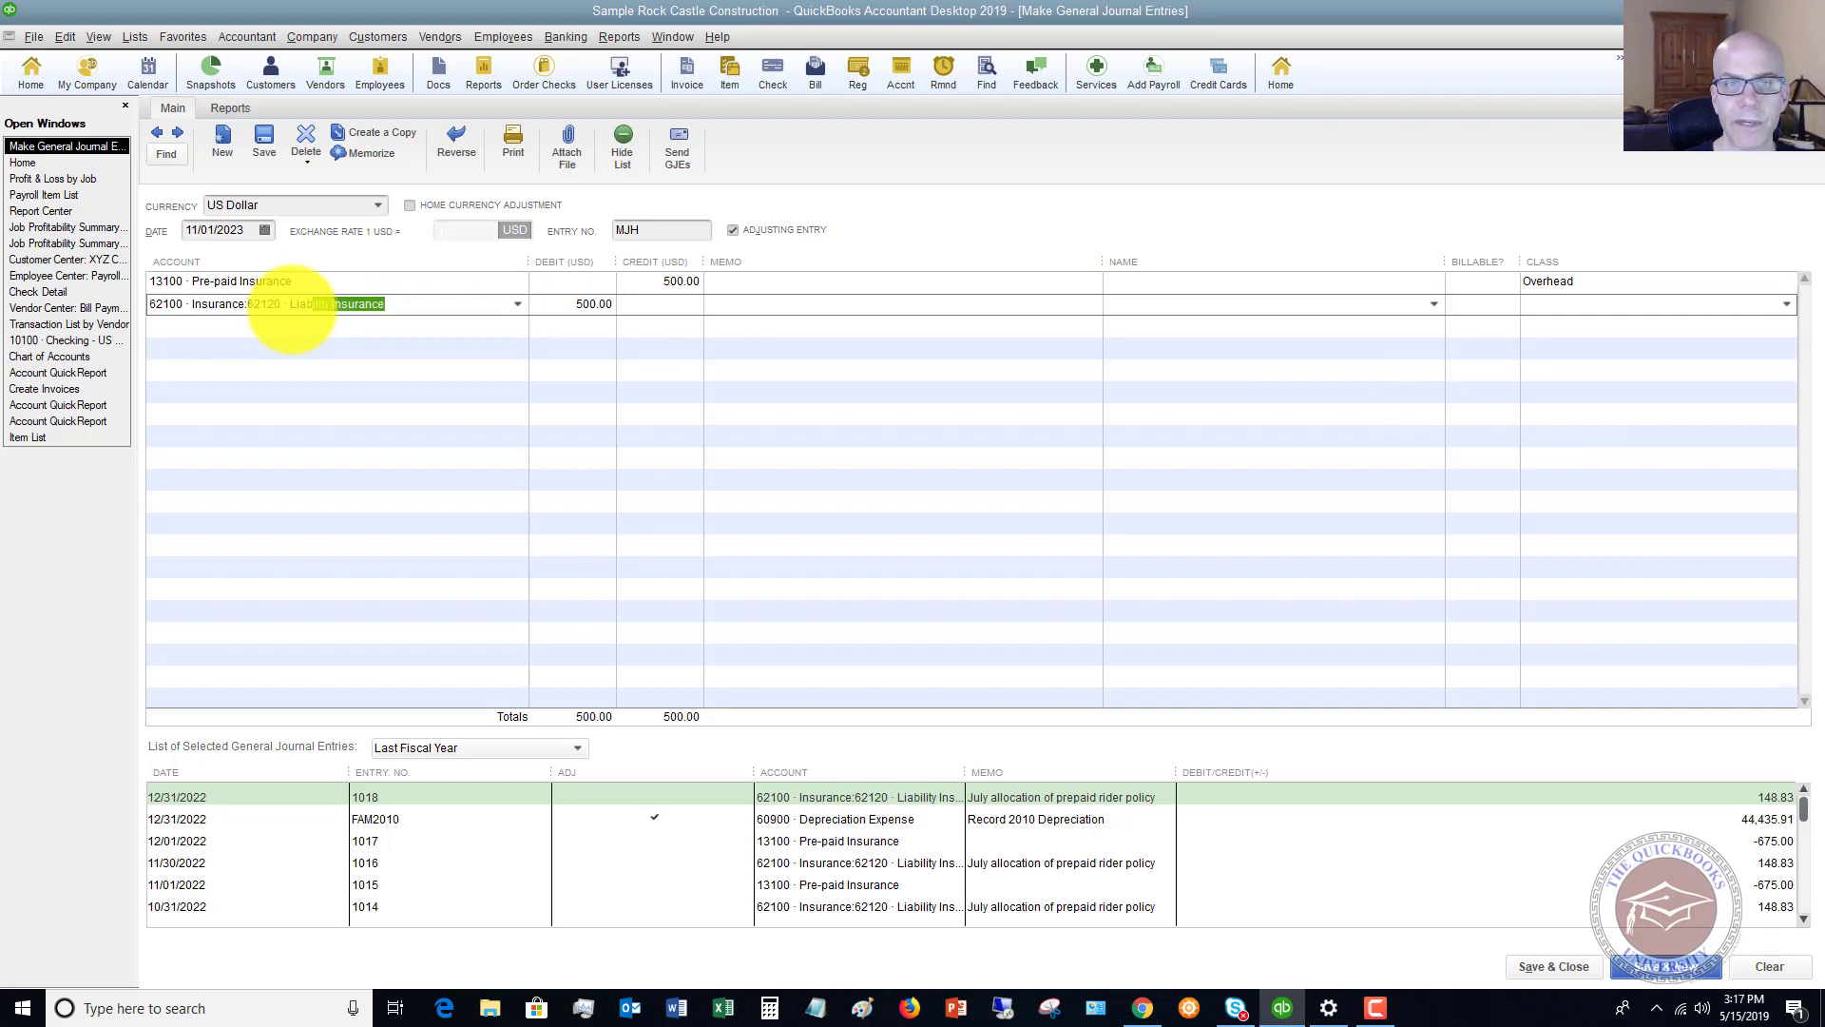
pyautogui.press('Tab')
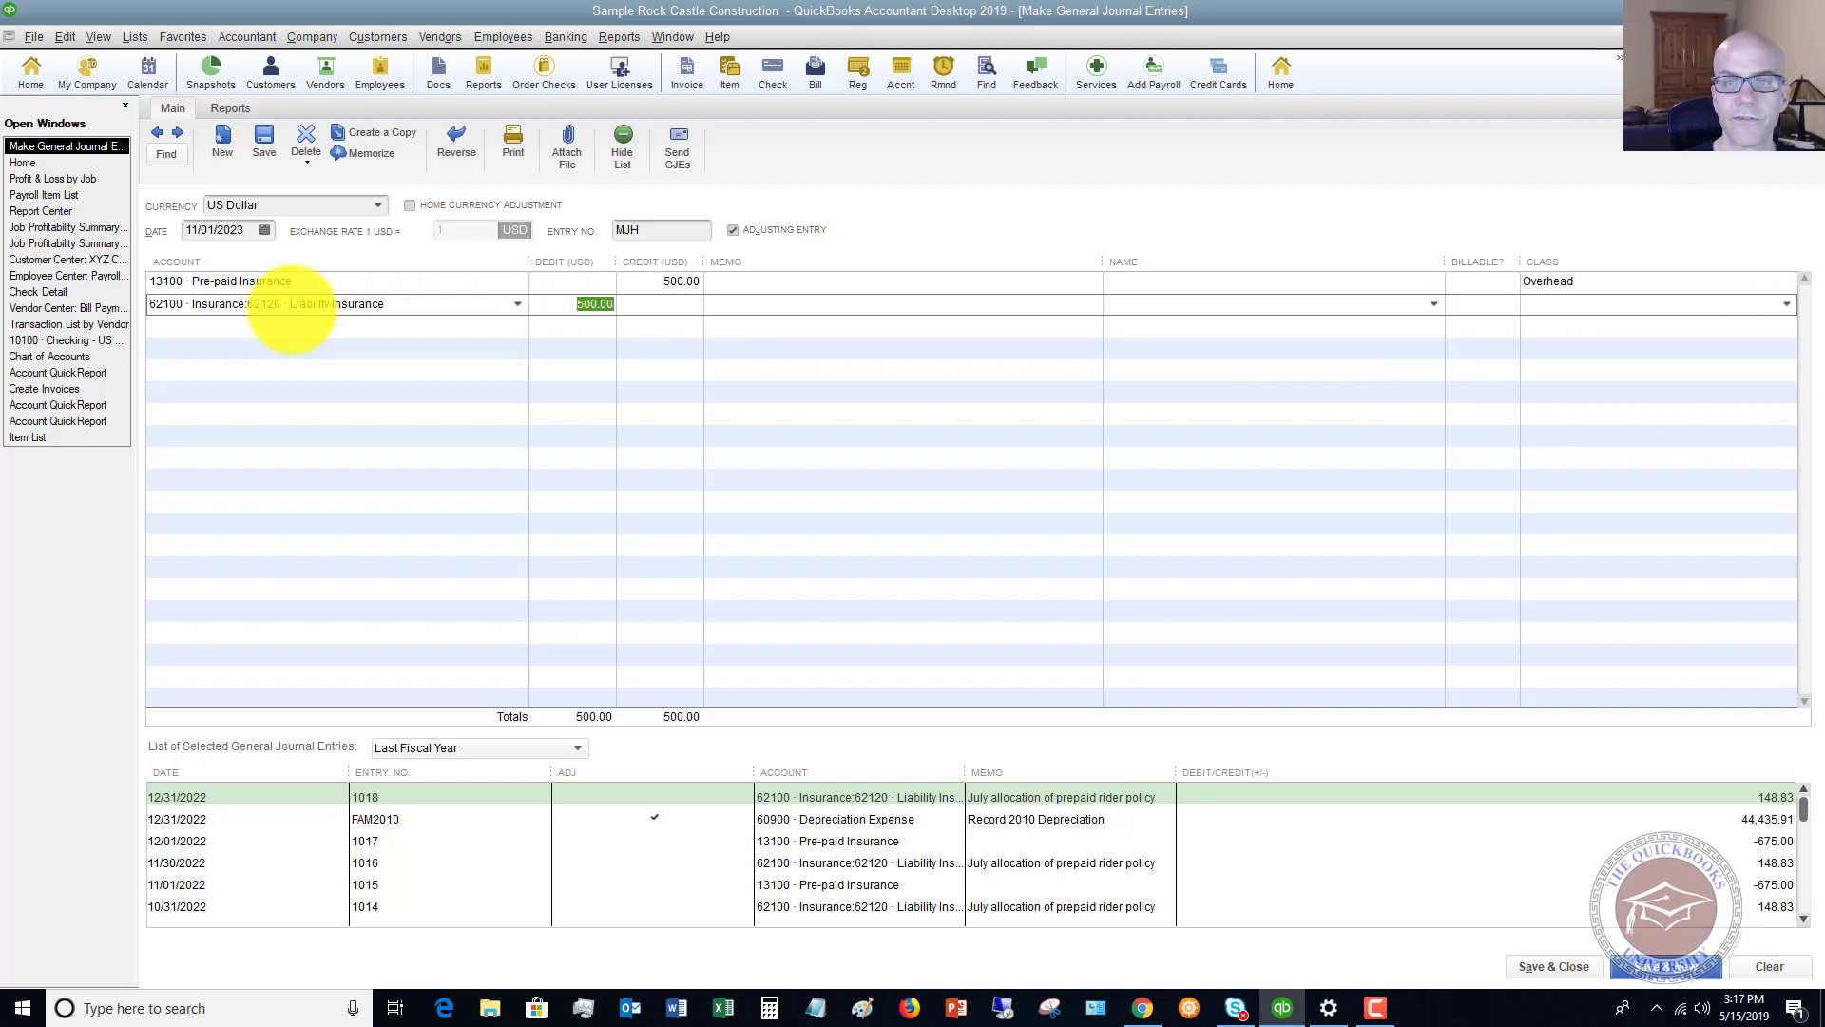
pyautogui.click(1653, 313)
pyautogui.write('Overhead')
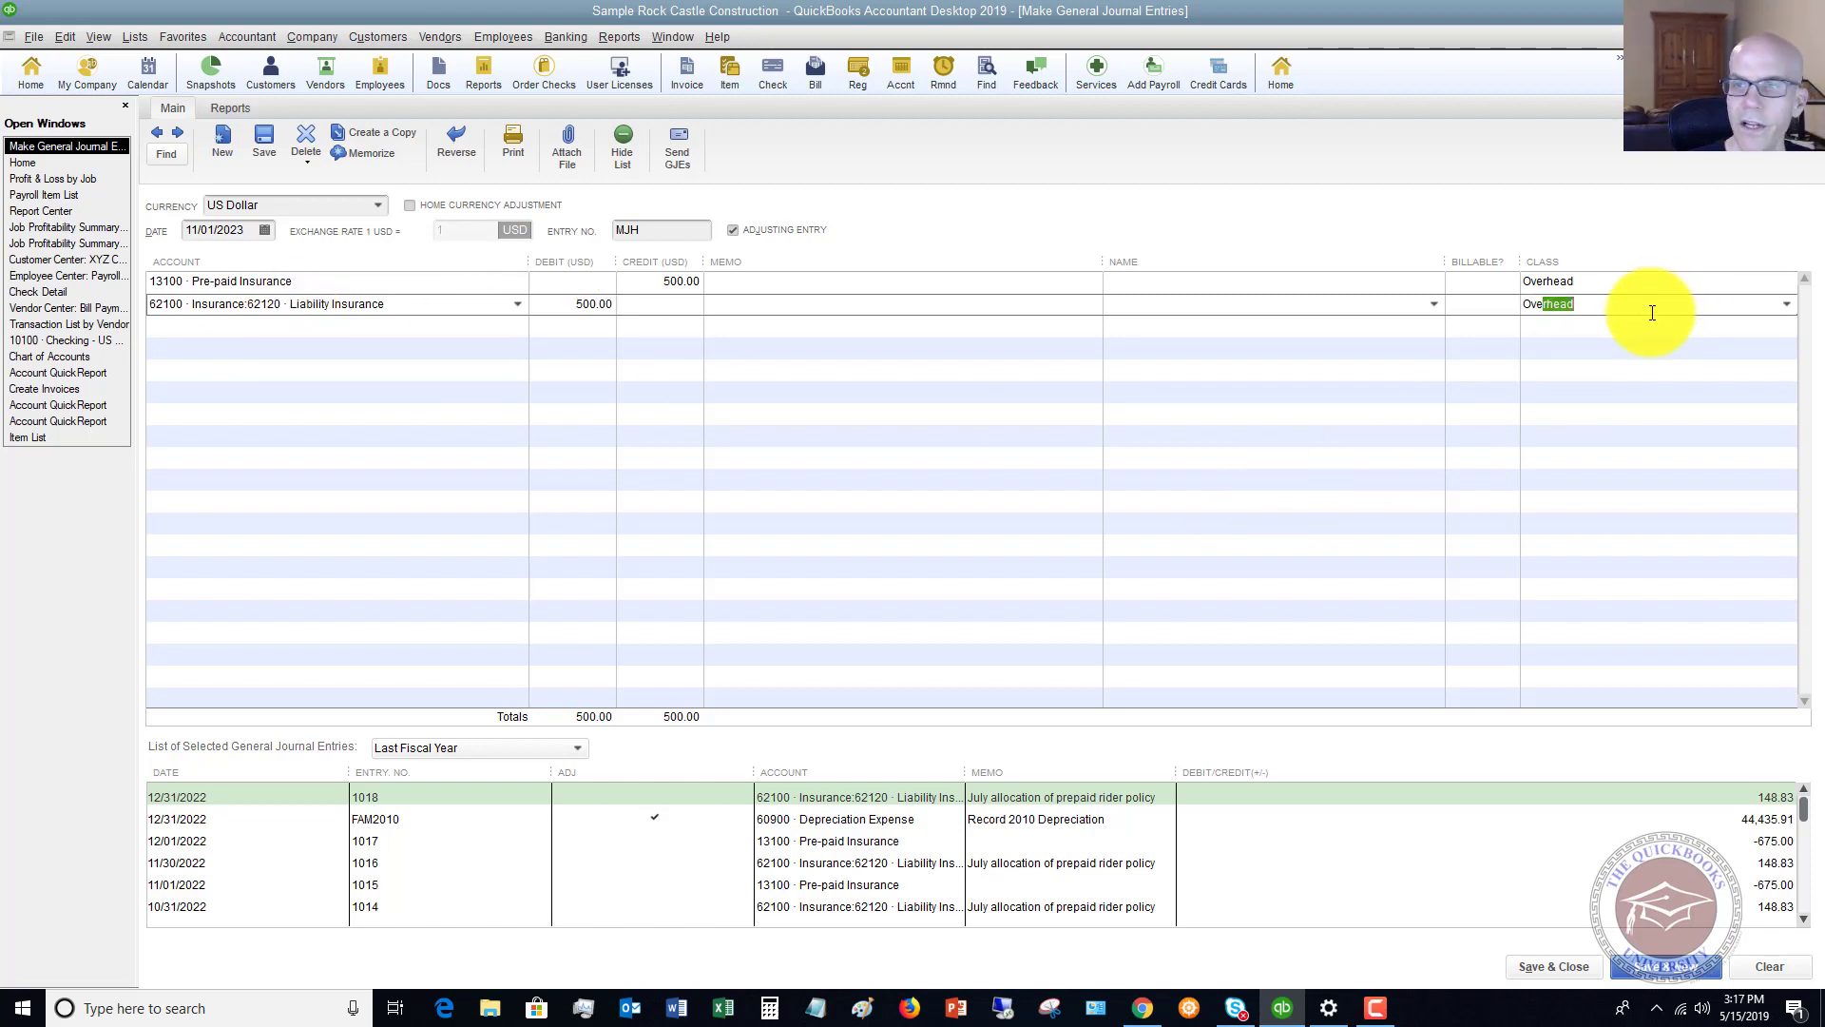
pyautogui.press('Tab')
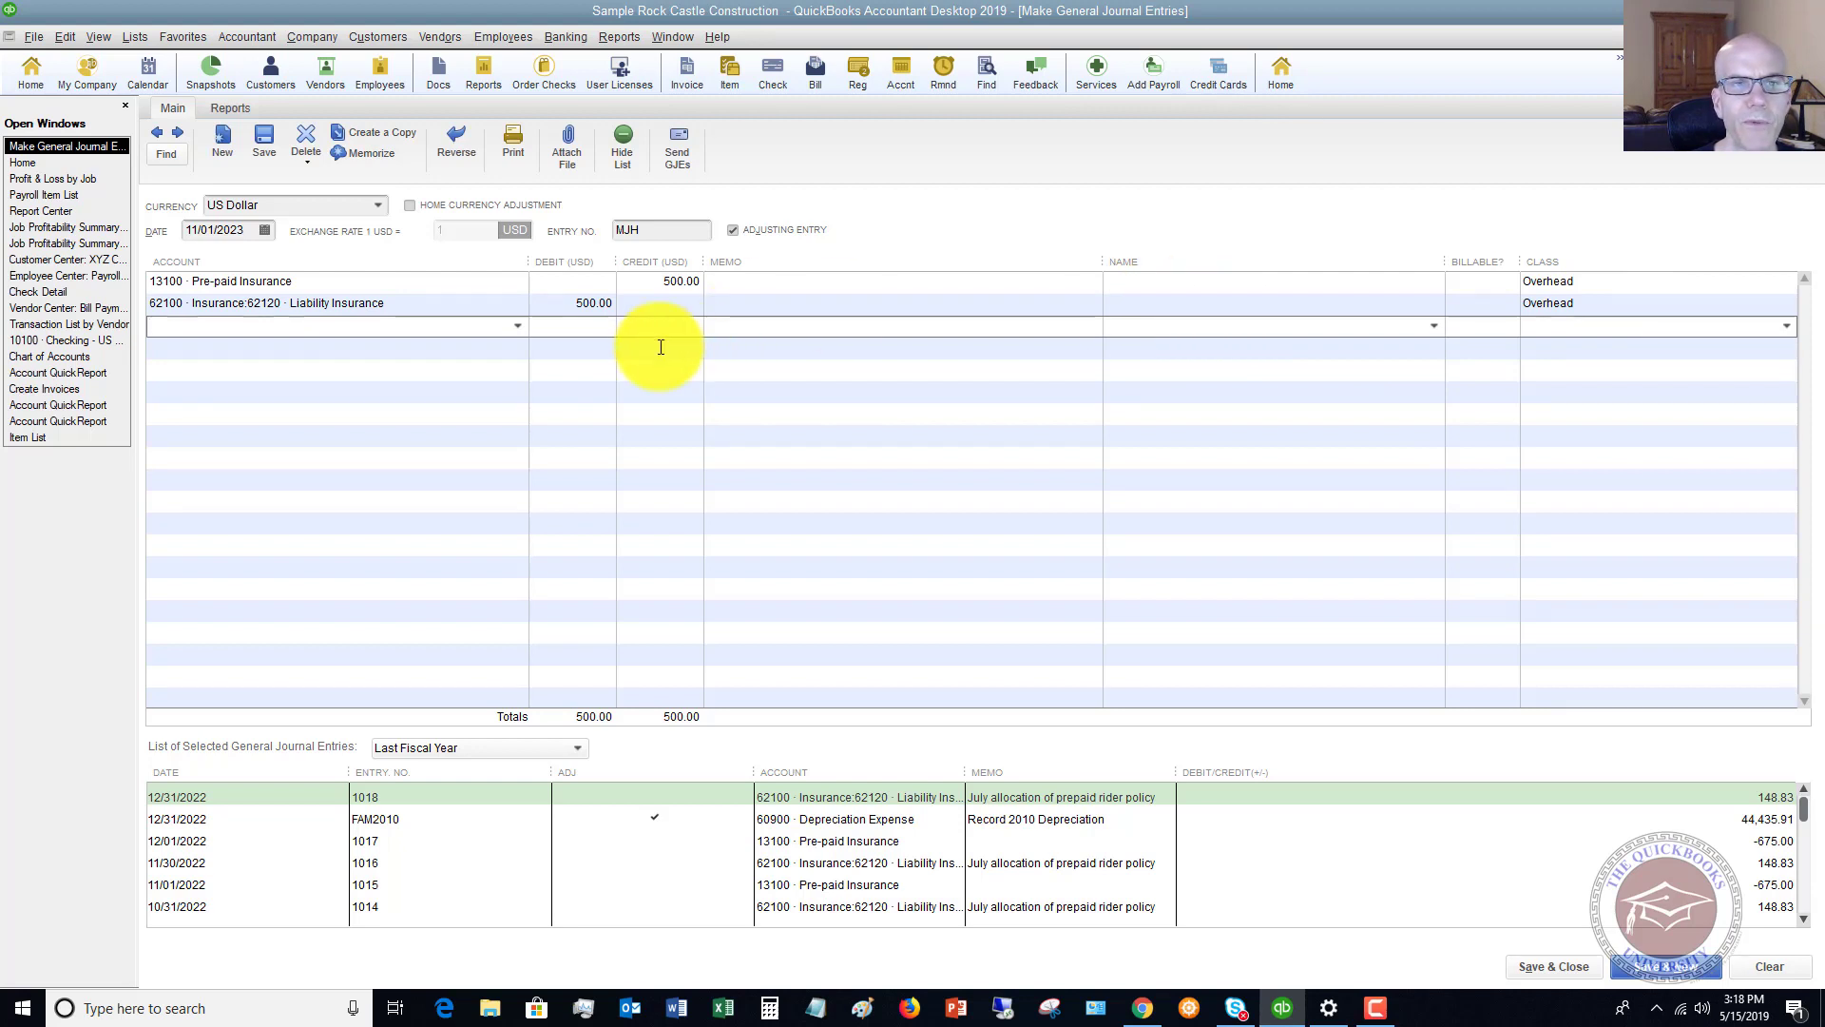
# Step: Memorize the entry as 'Prepaid Insurance 2019', automated monthly from 12/01/2023 with 11 remaining
pyautogui.click(369, 154)
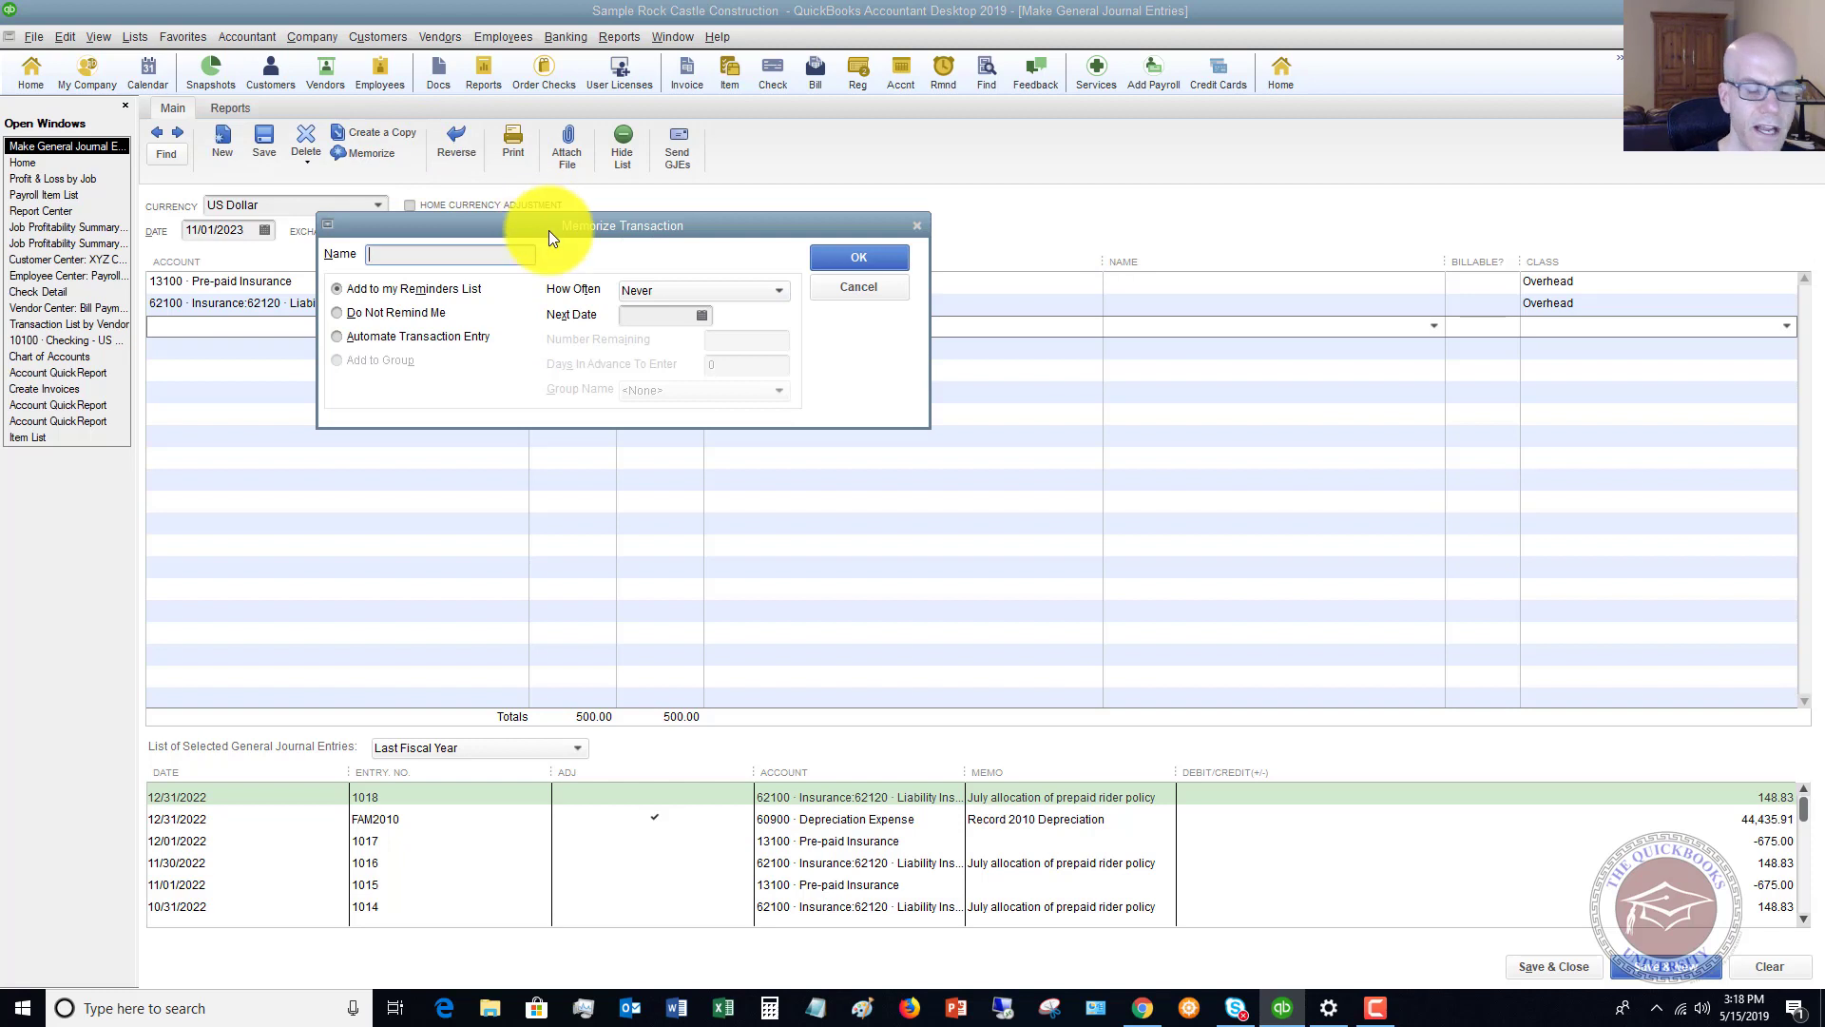
pyautogui.write('Prepa')
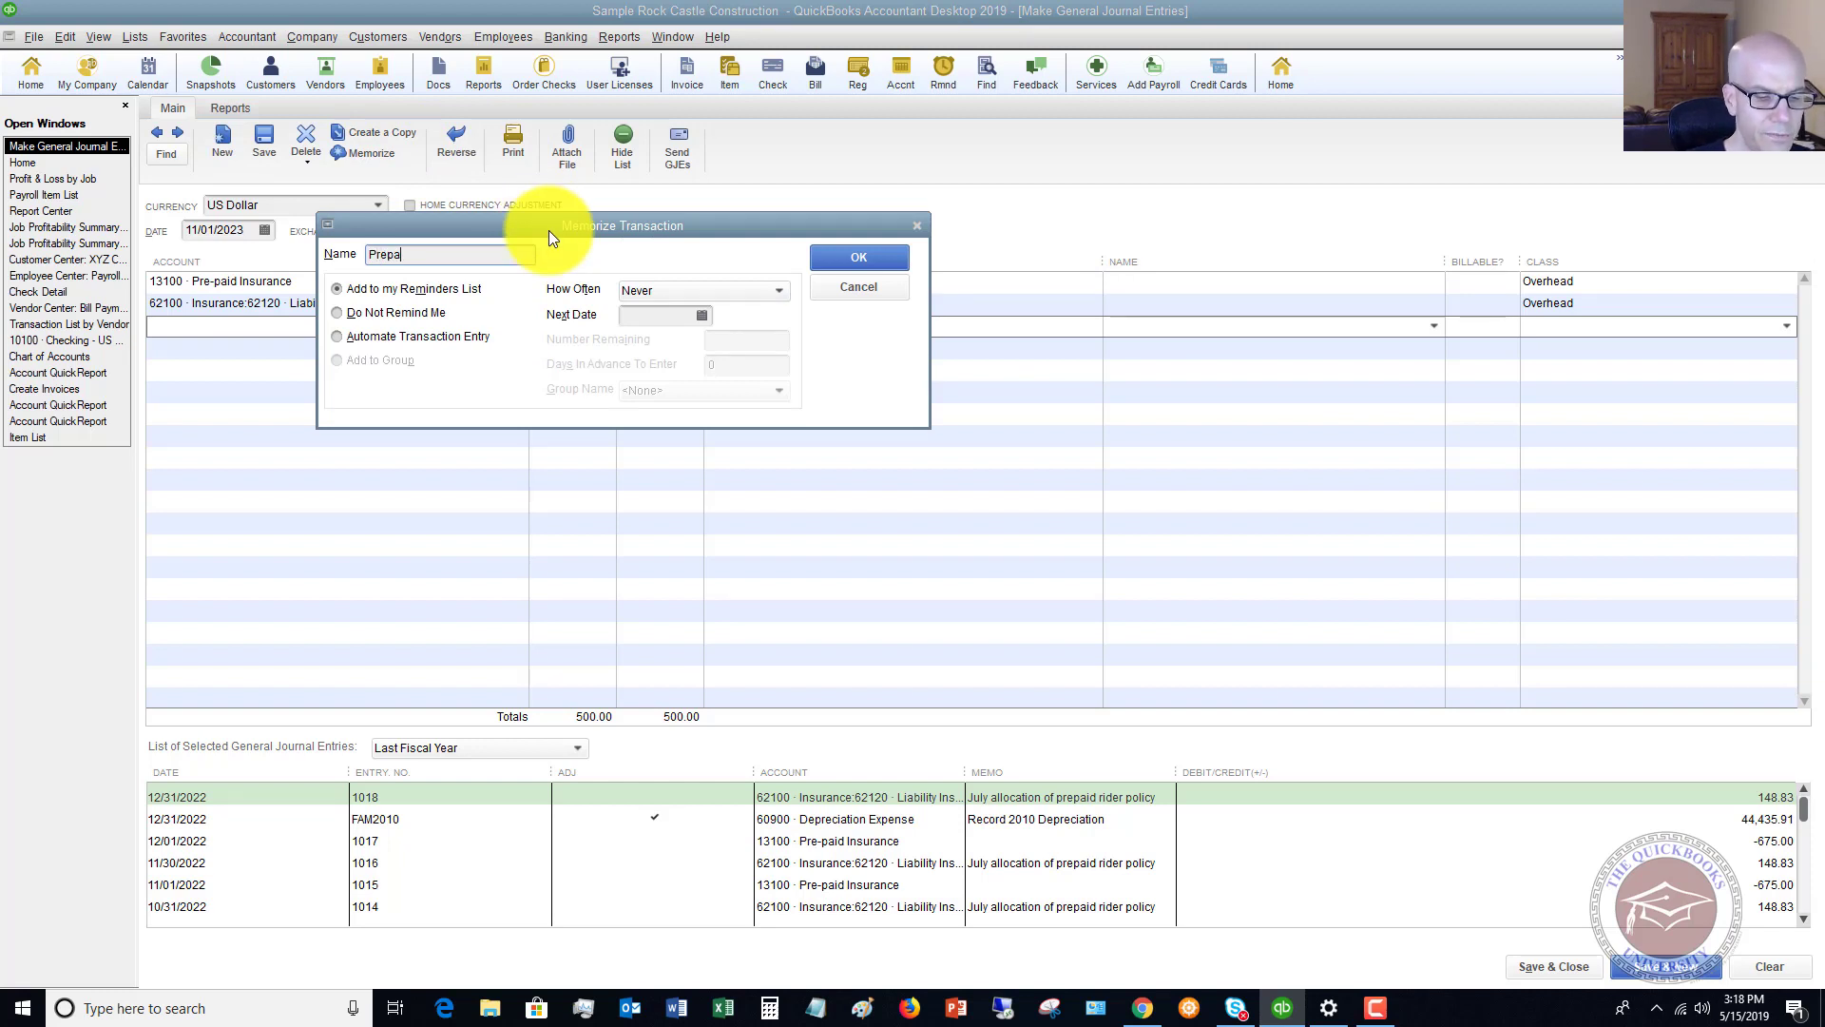
pyautogui.write('id Insuranc')
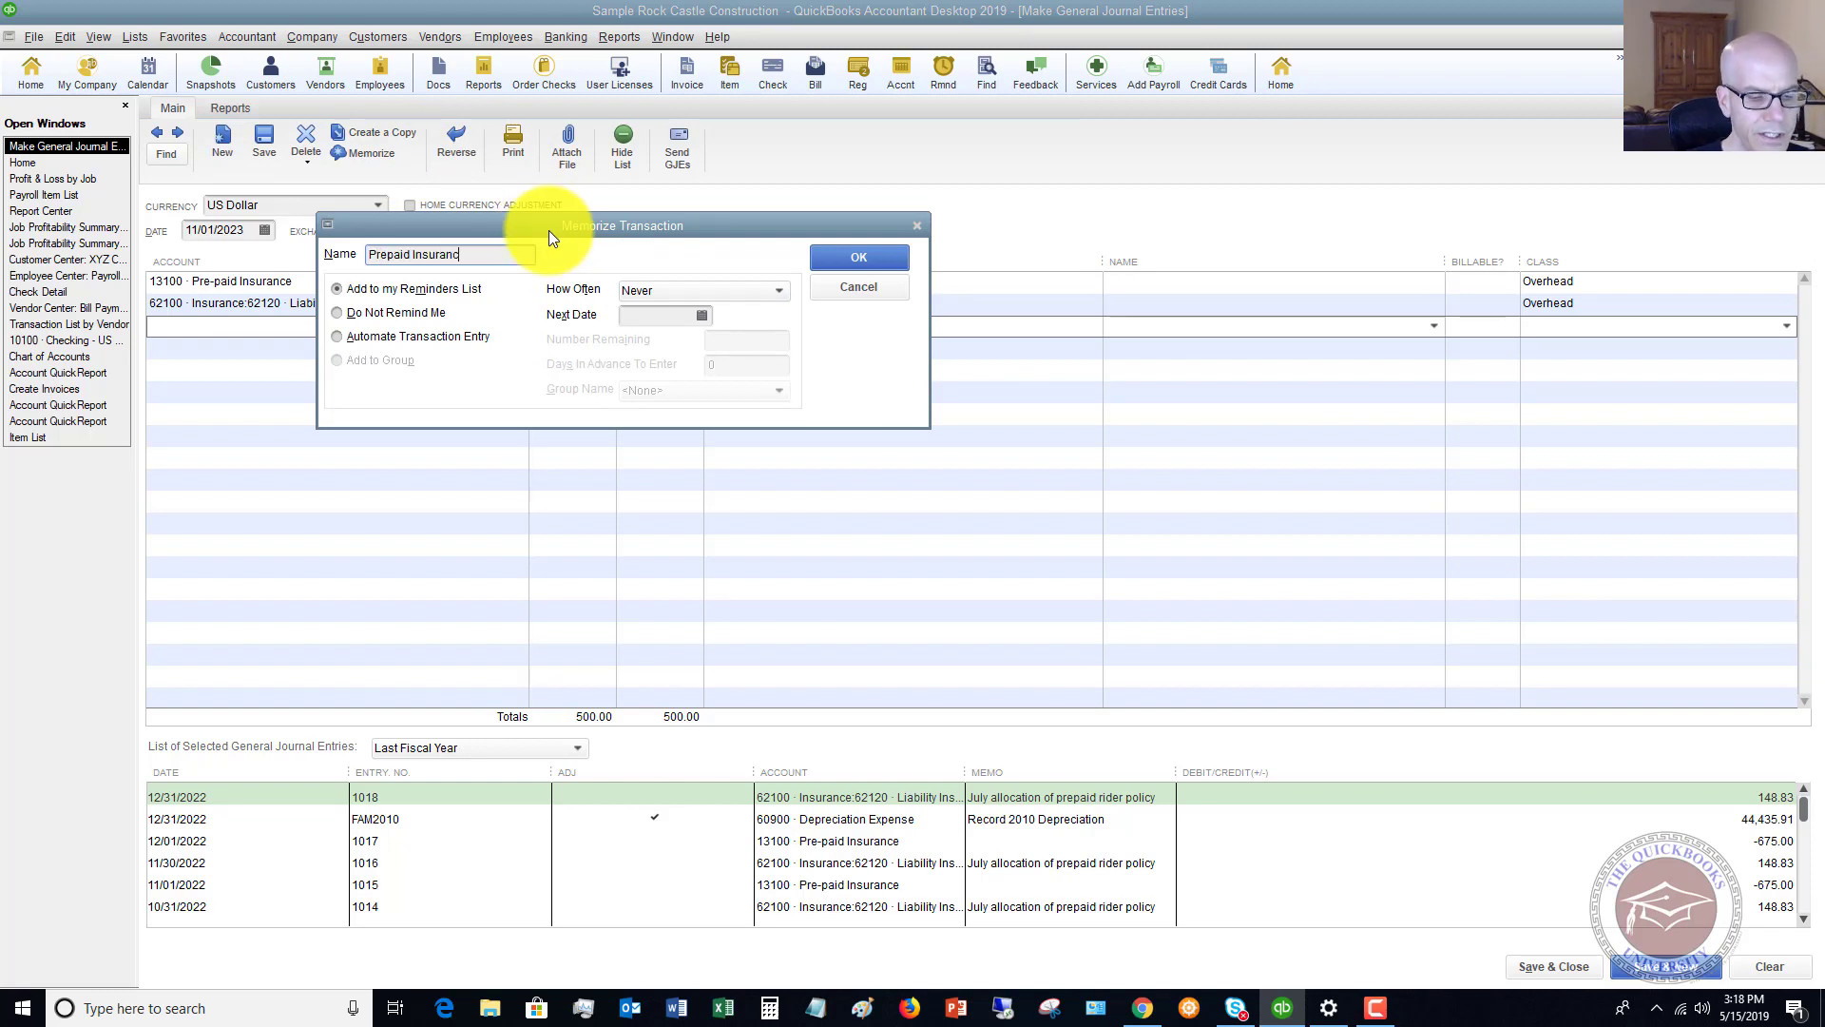
pyautogui.write('e 2019')
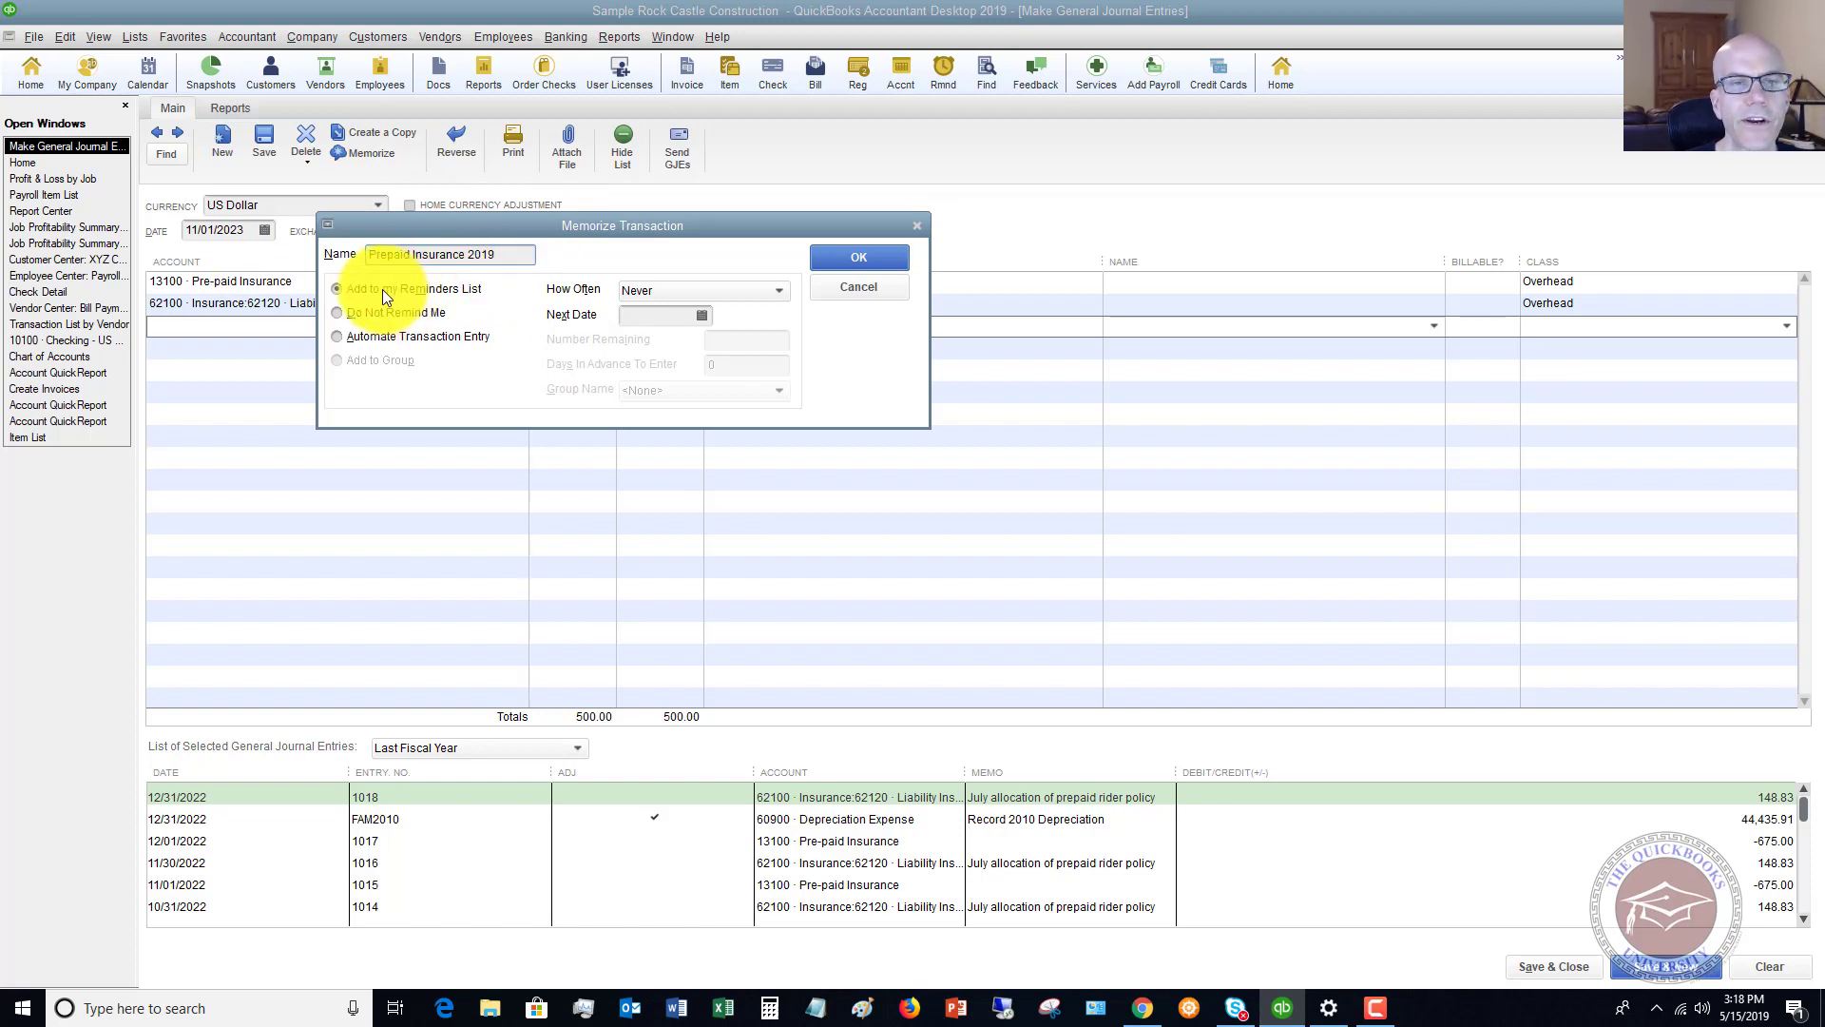
pyautogui.click(336, 336)
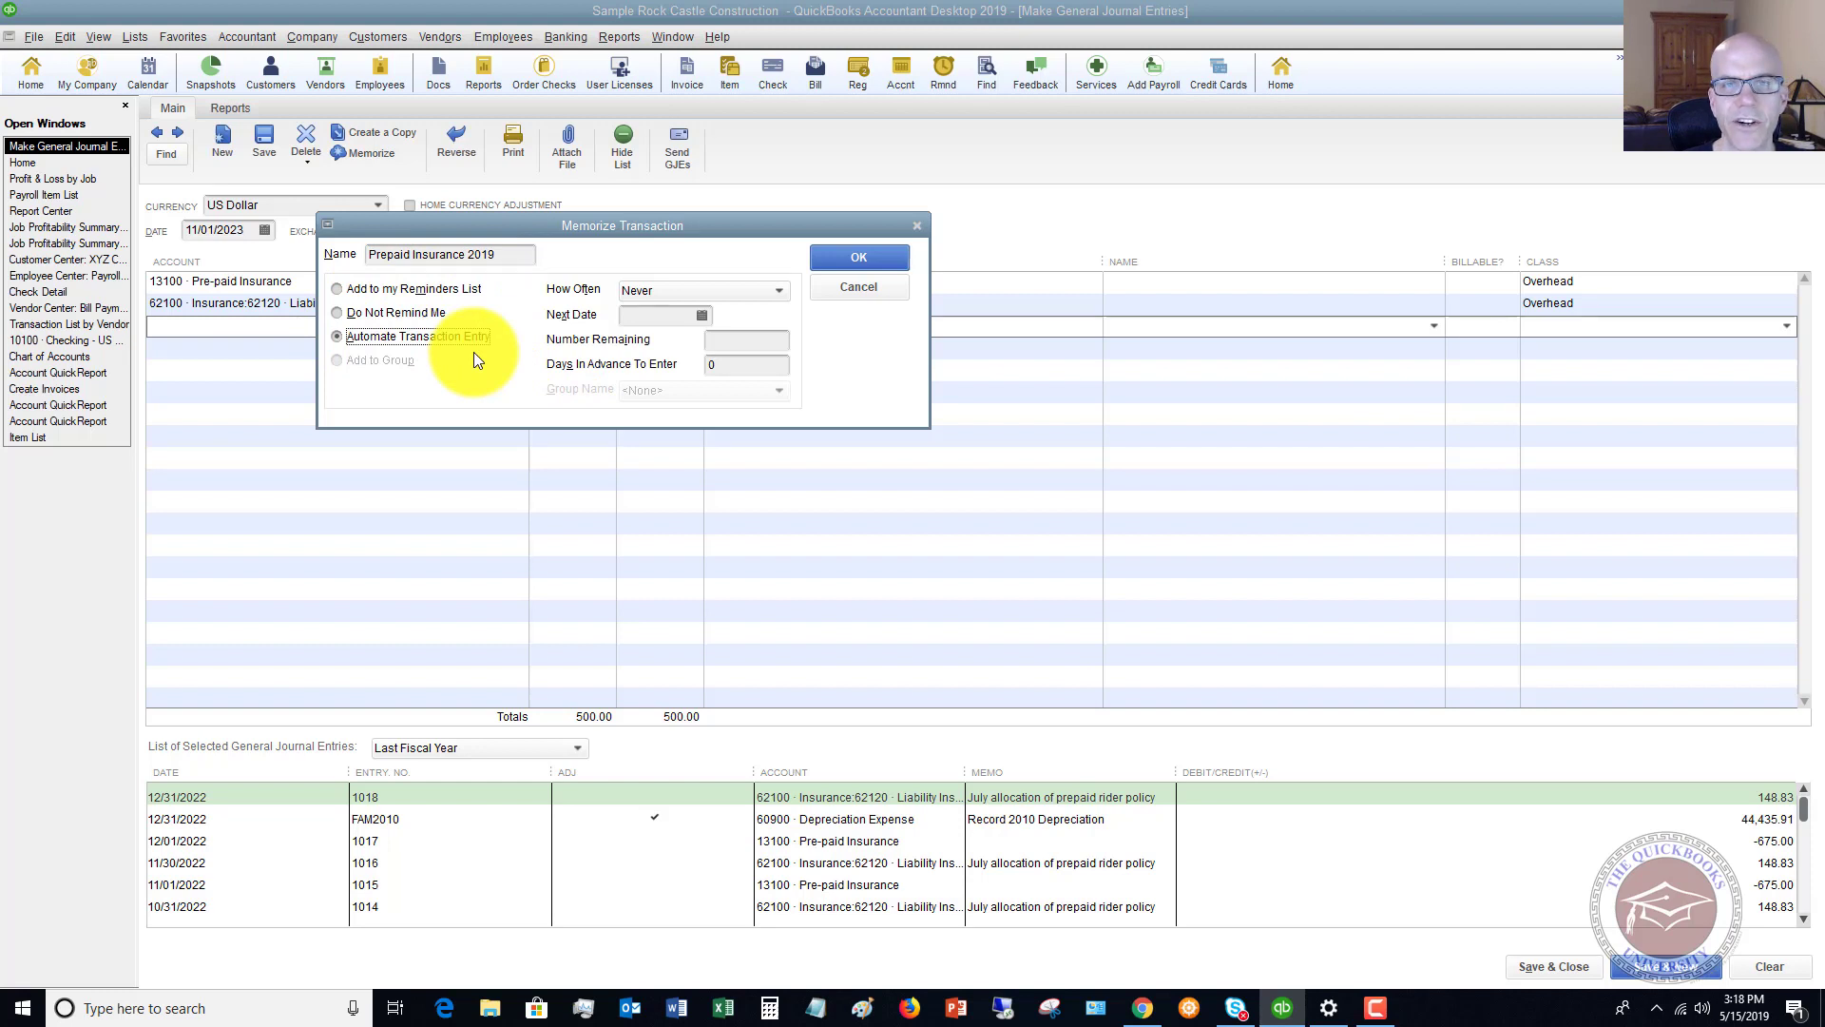
pyautogui.click(780, 292)
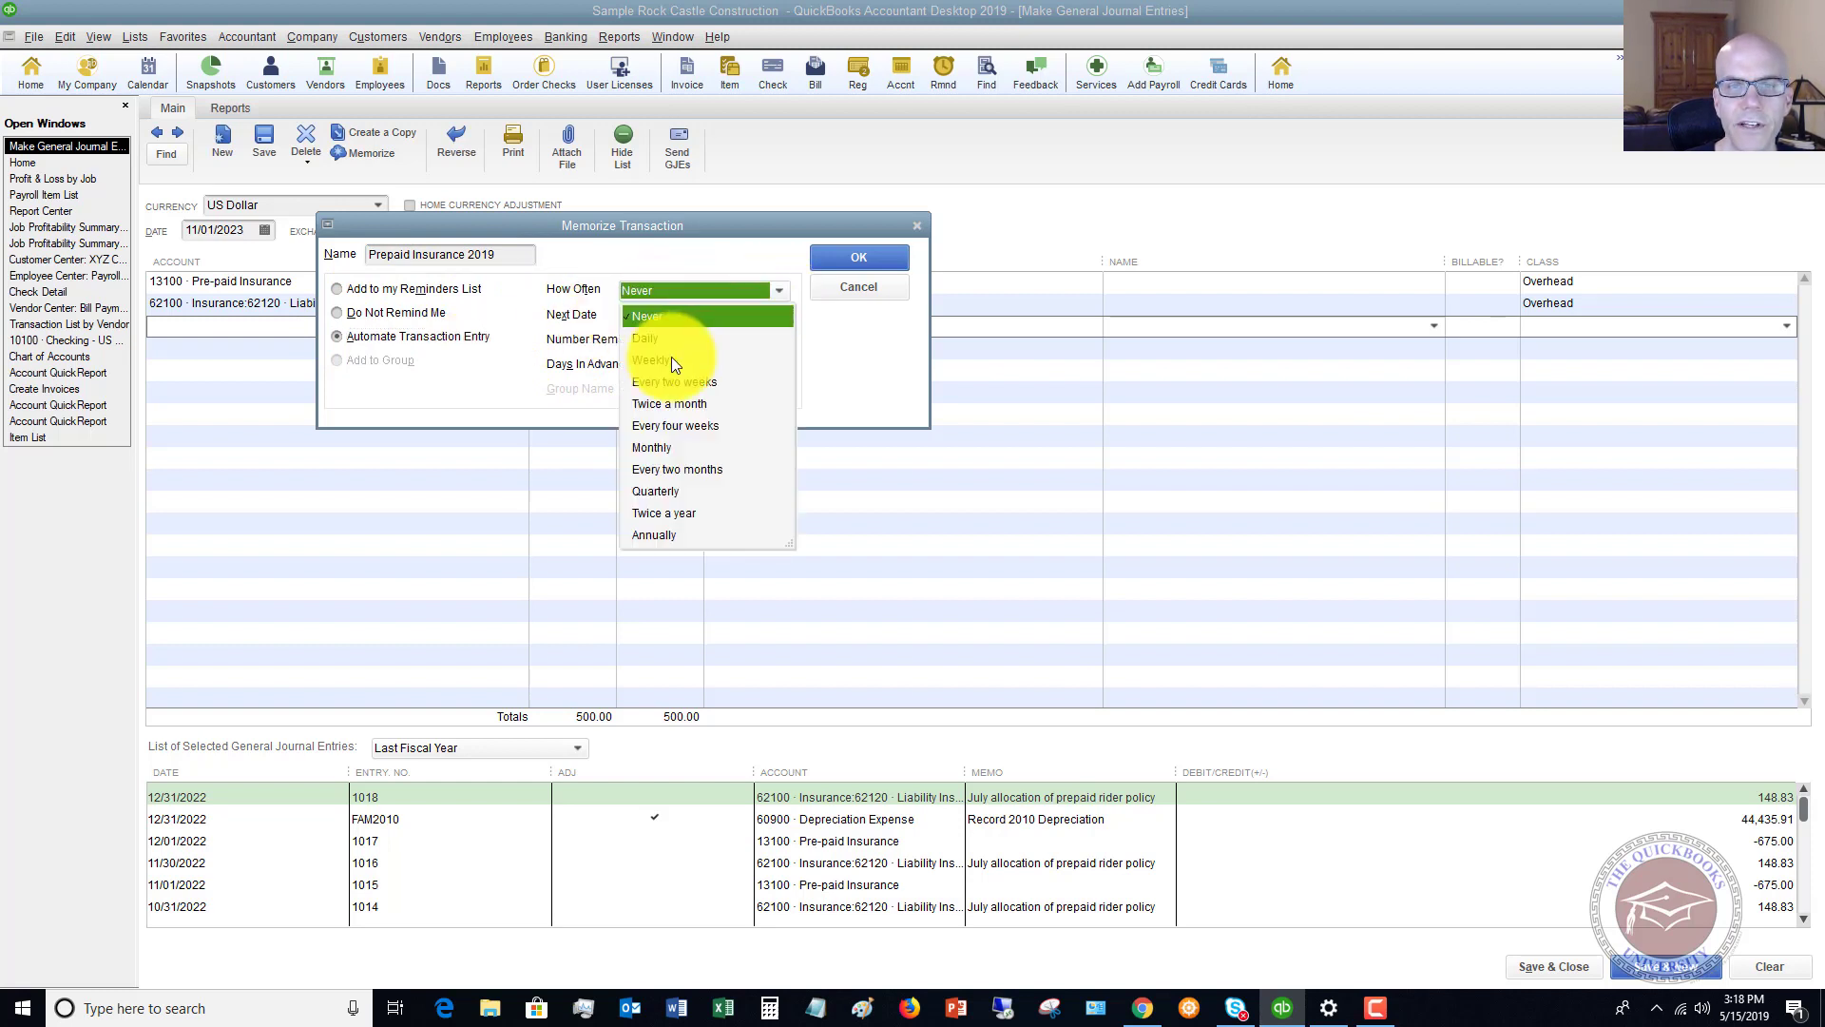
pyautogui.click(653, 447)
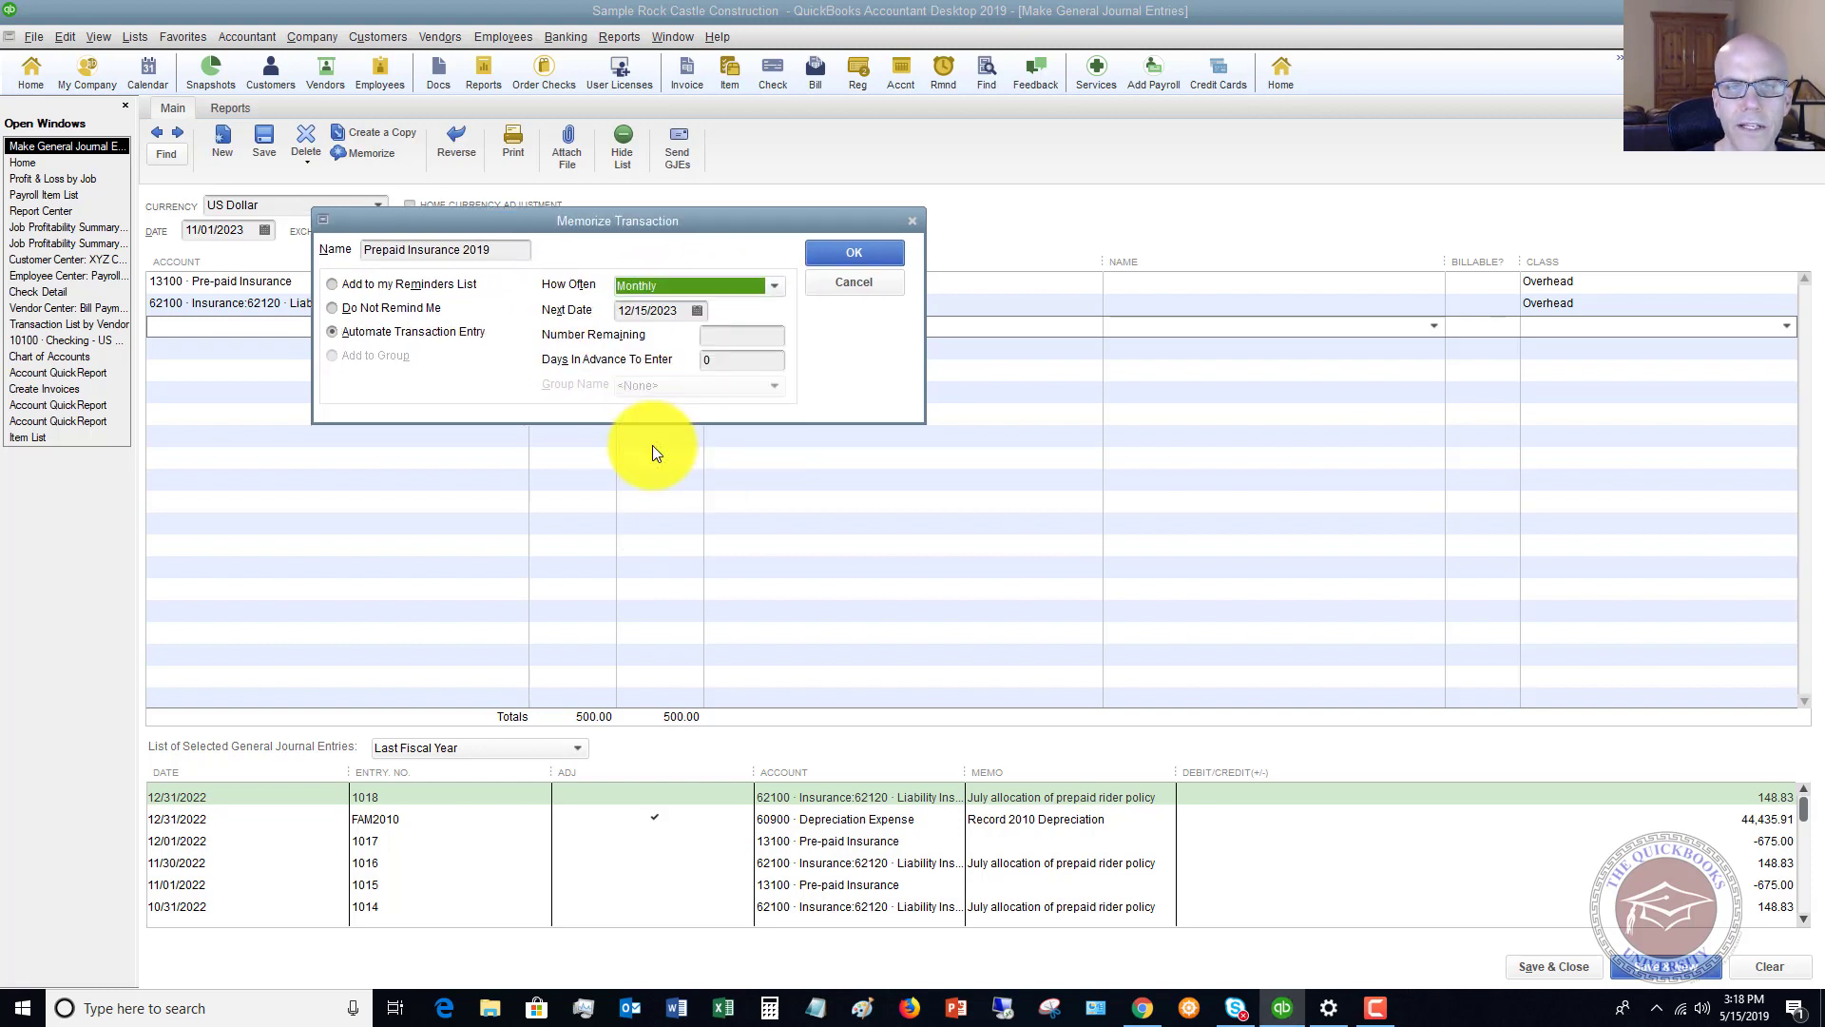
pyautogui.click(702, 312)
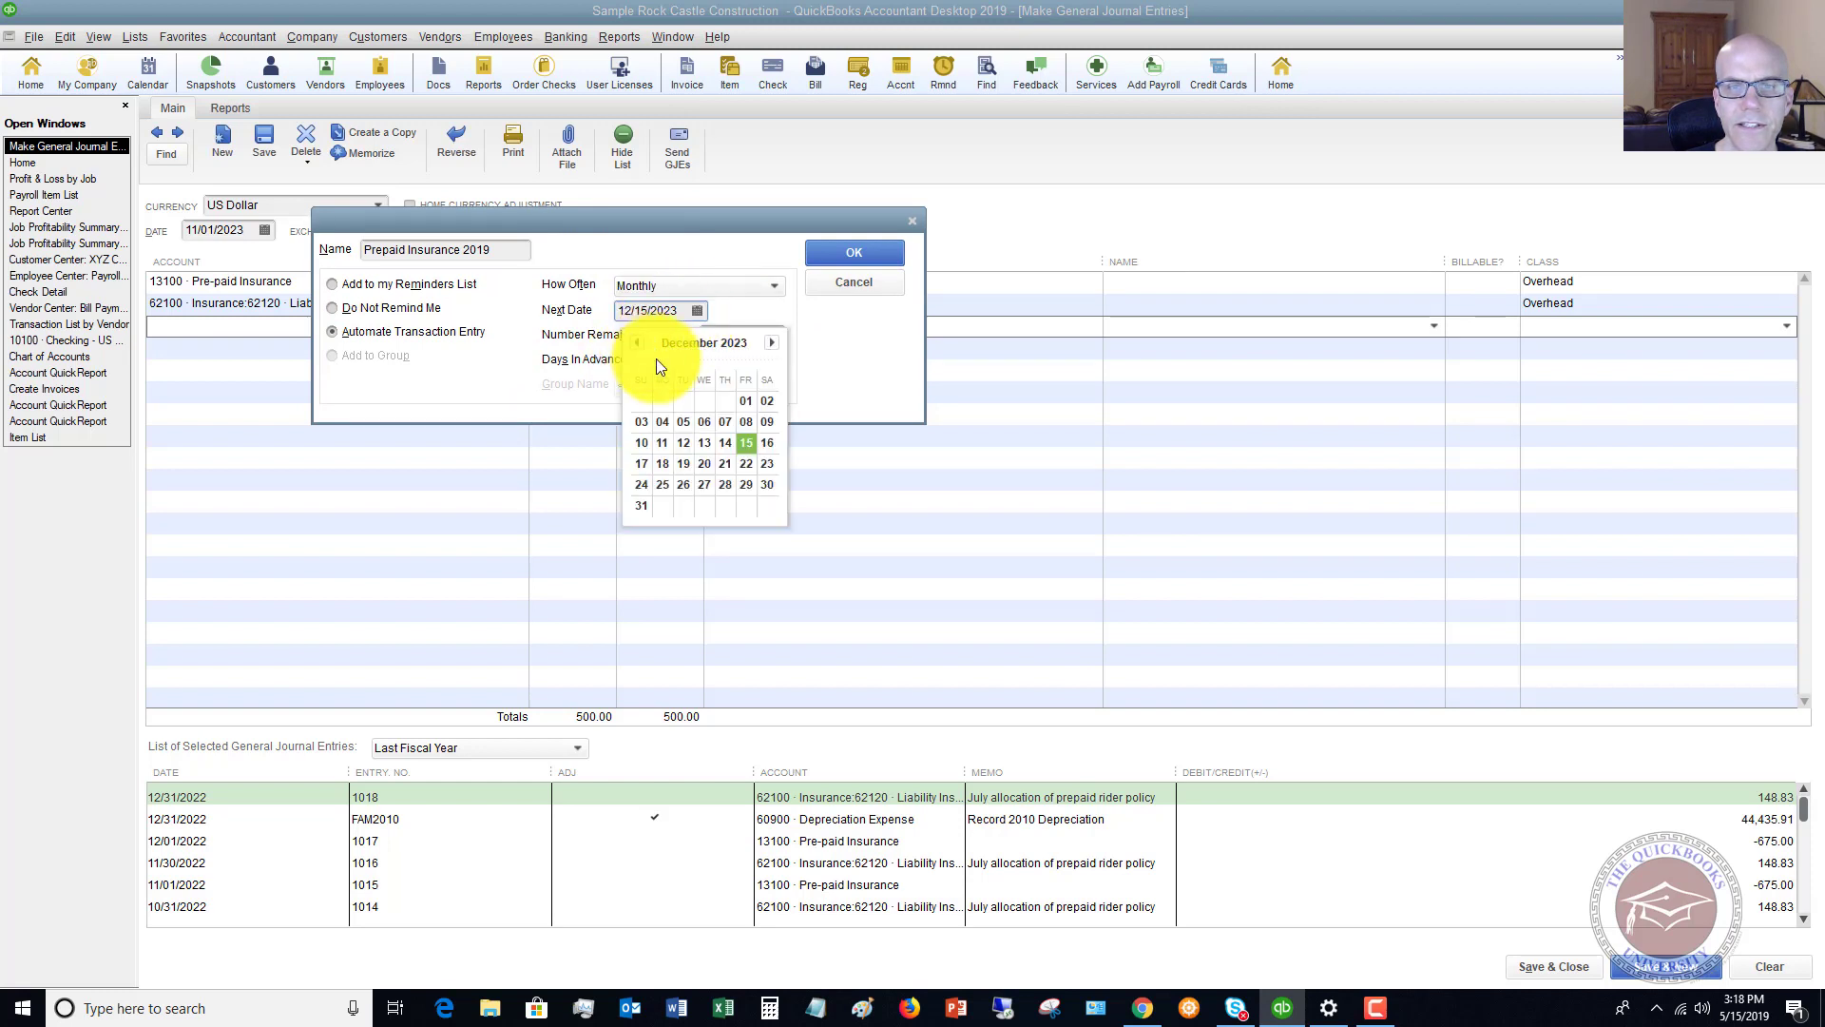
pyautogui.click(743, 399)
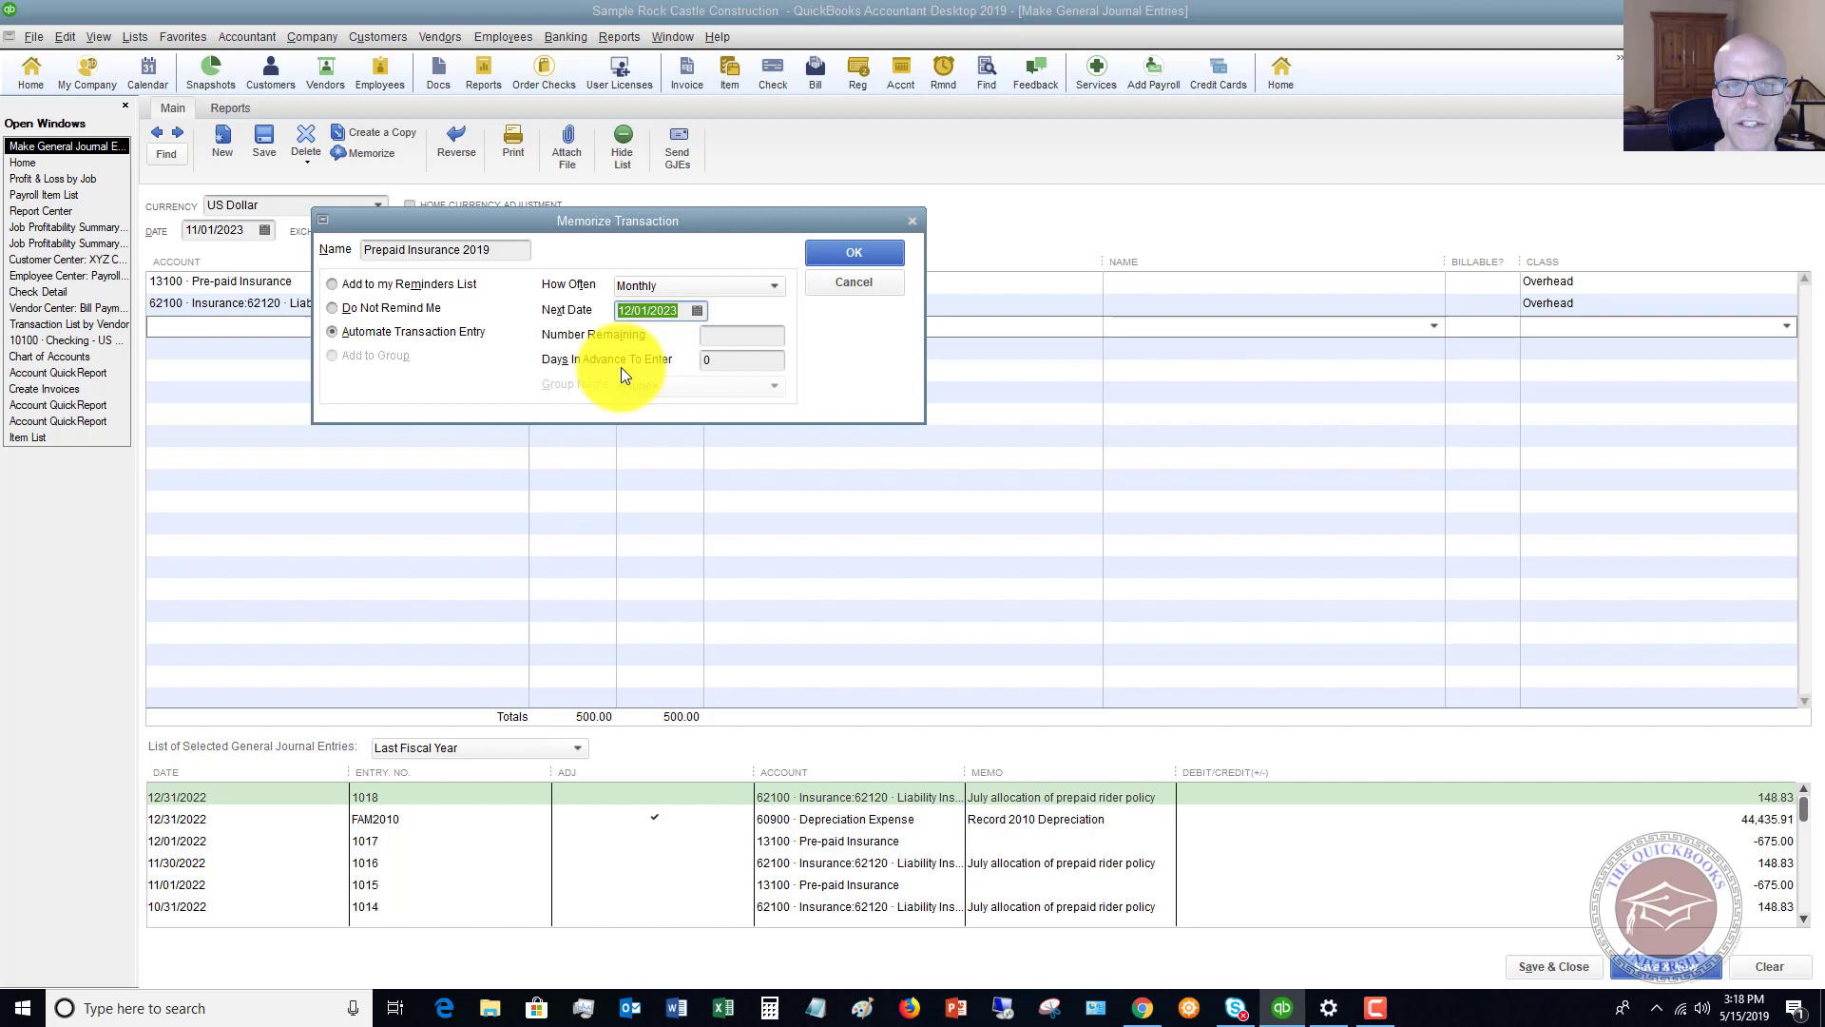
pyautogui.click(734, 337)
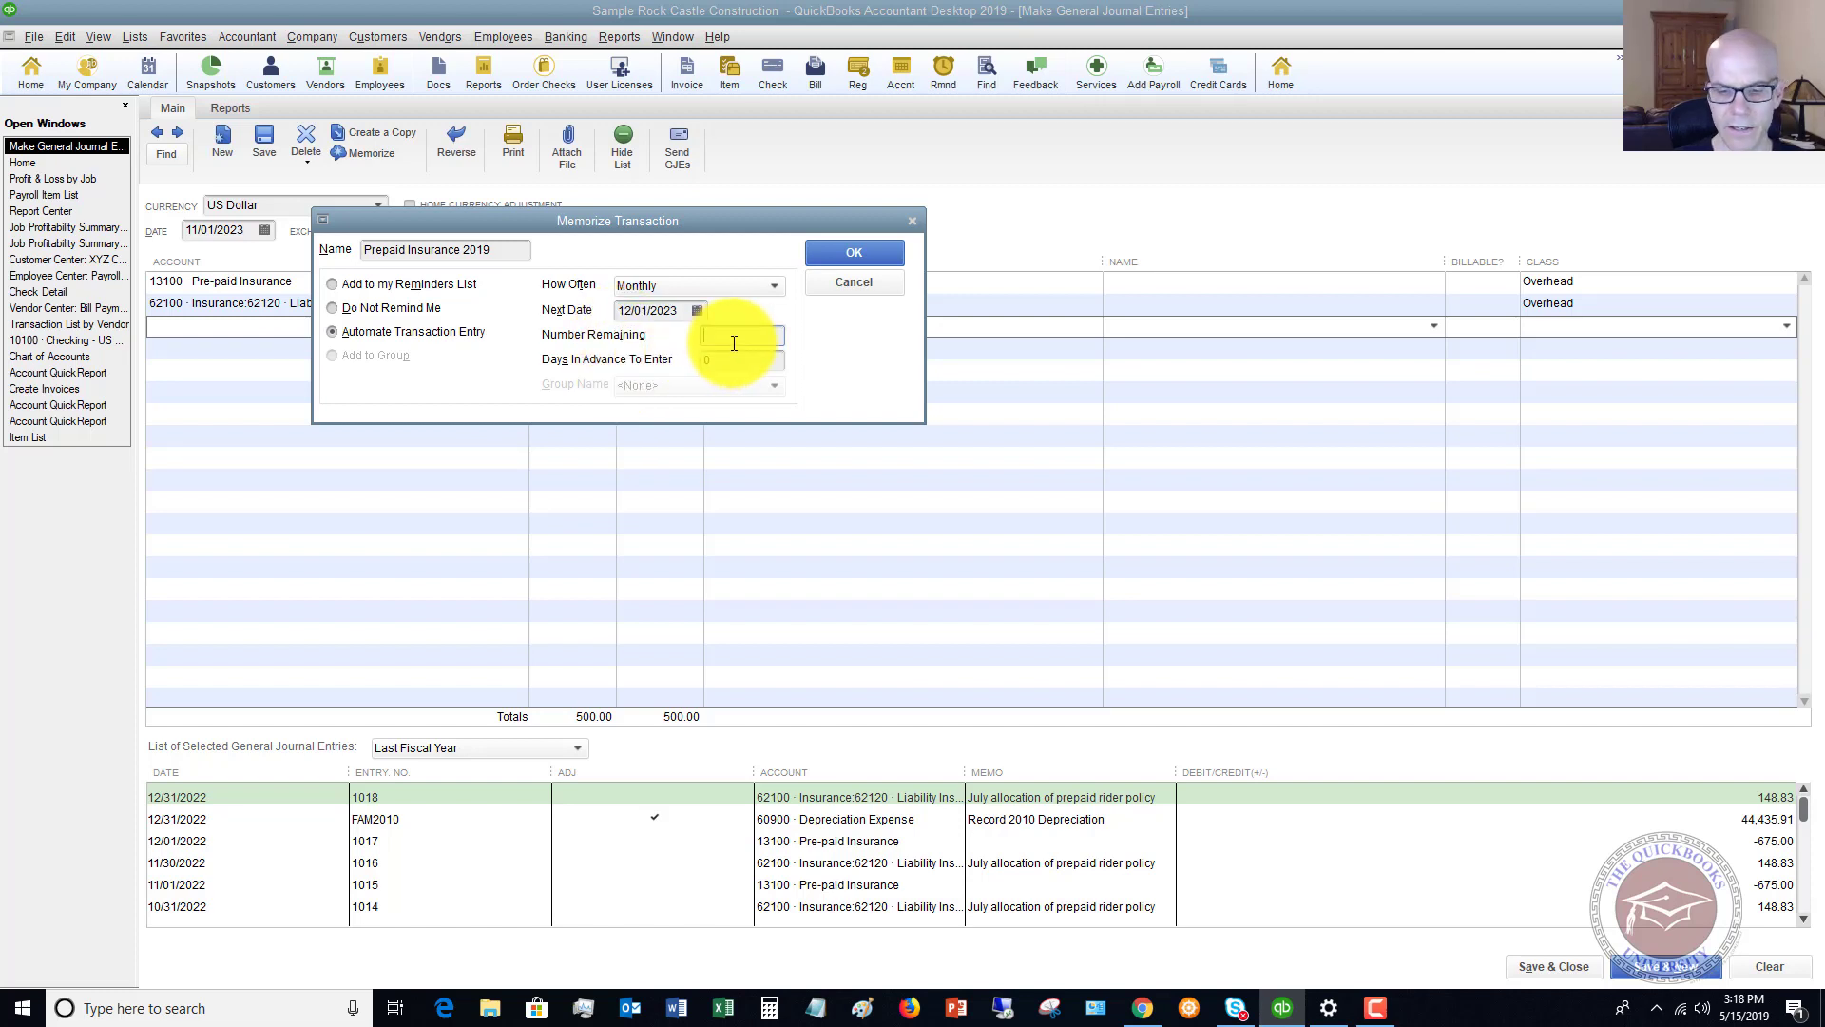
pyautogui.write('11')
pyautogui.press('Tab')
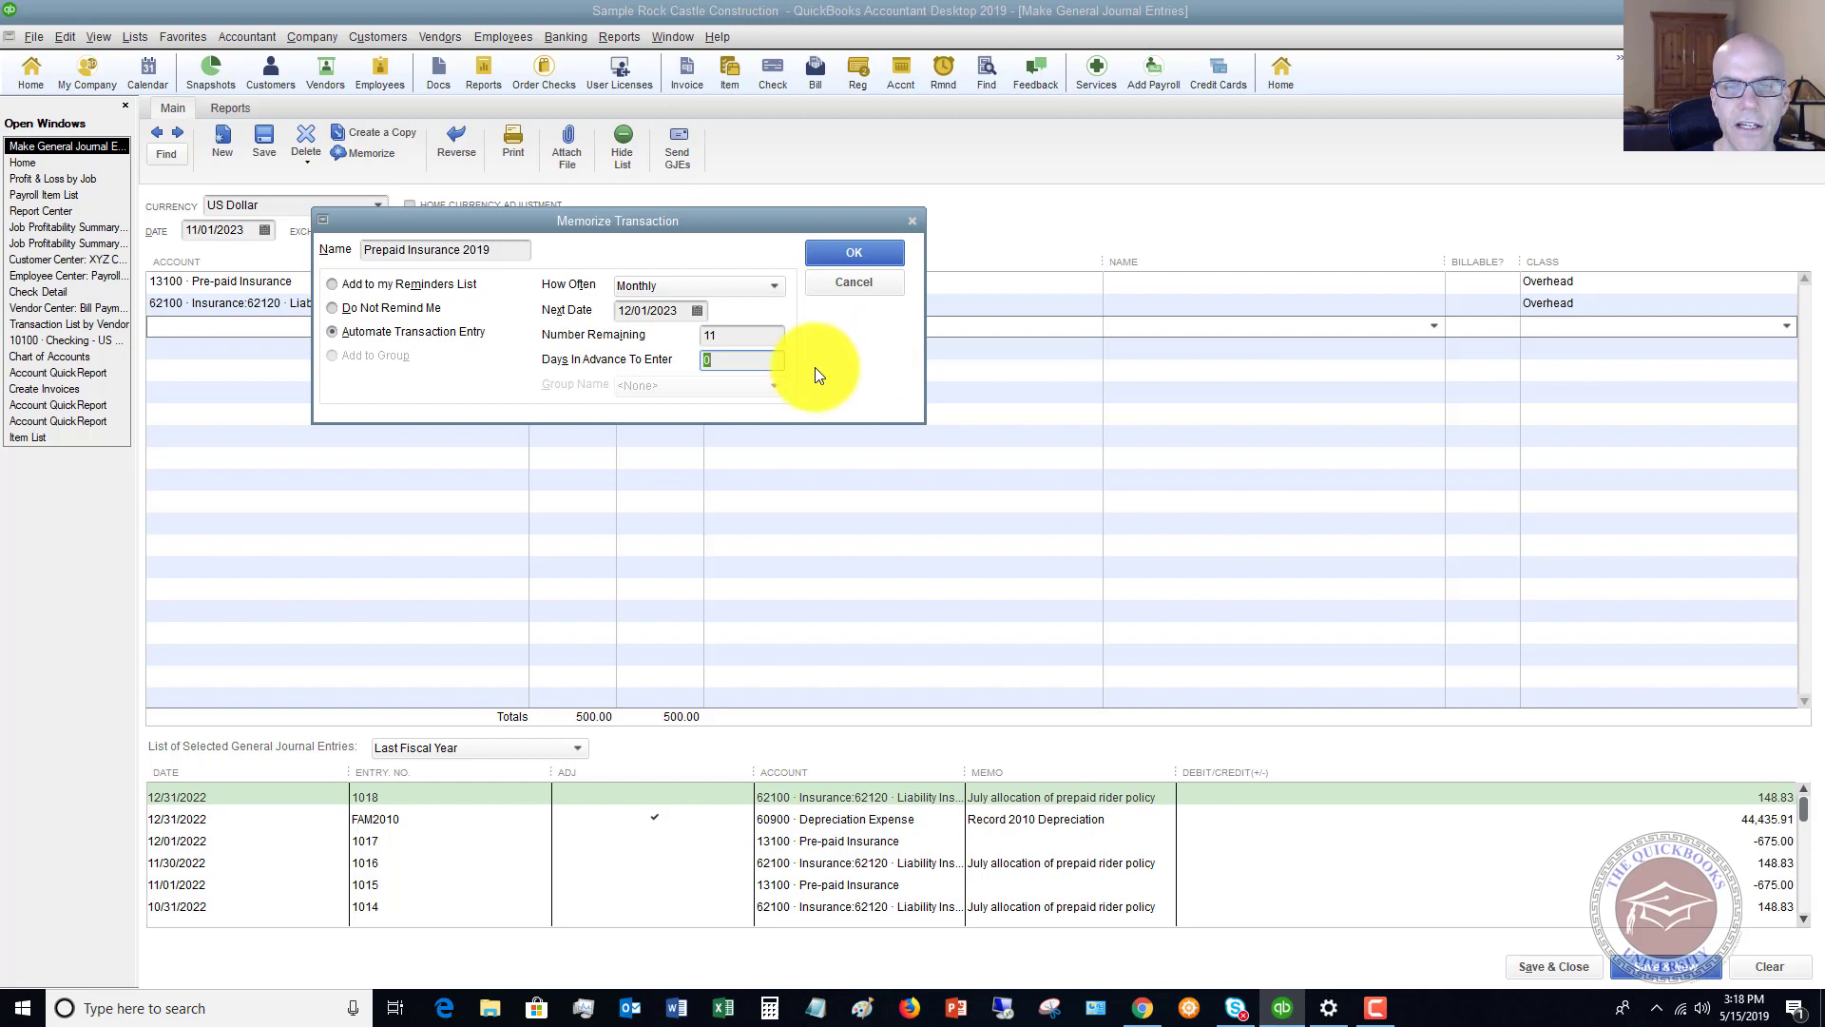
# Step: Save the journal entry, then drill into Pre-paid Insurance on the standard Balance Sheet
pyautogui.click(841, 250)
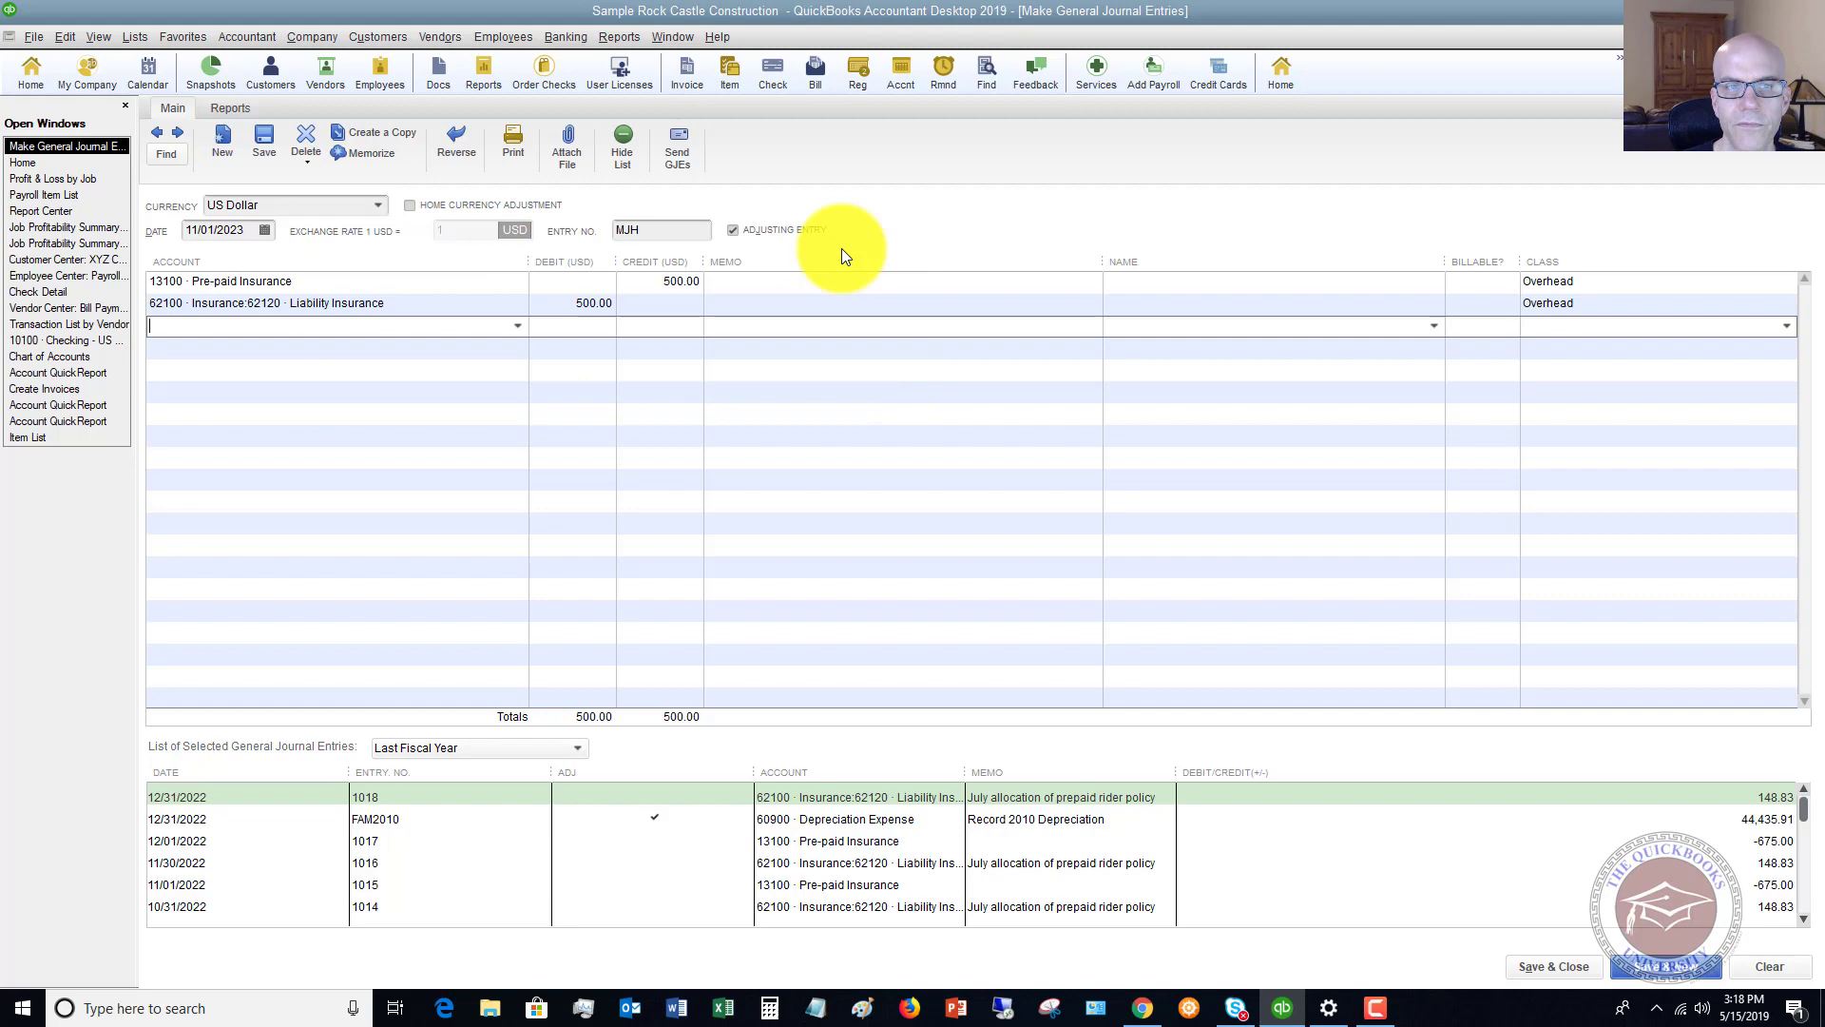
pyautogui.click(1559, 967)
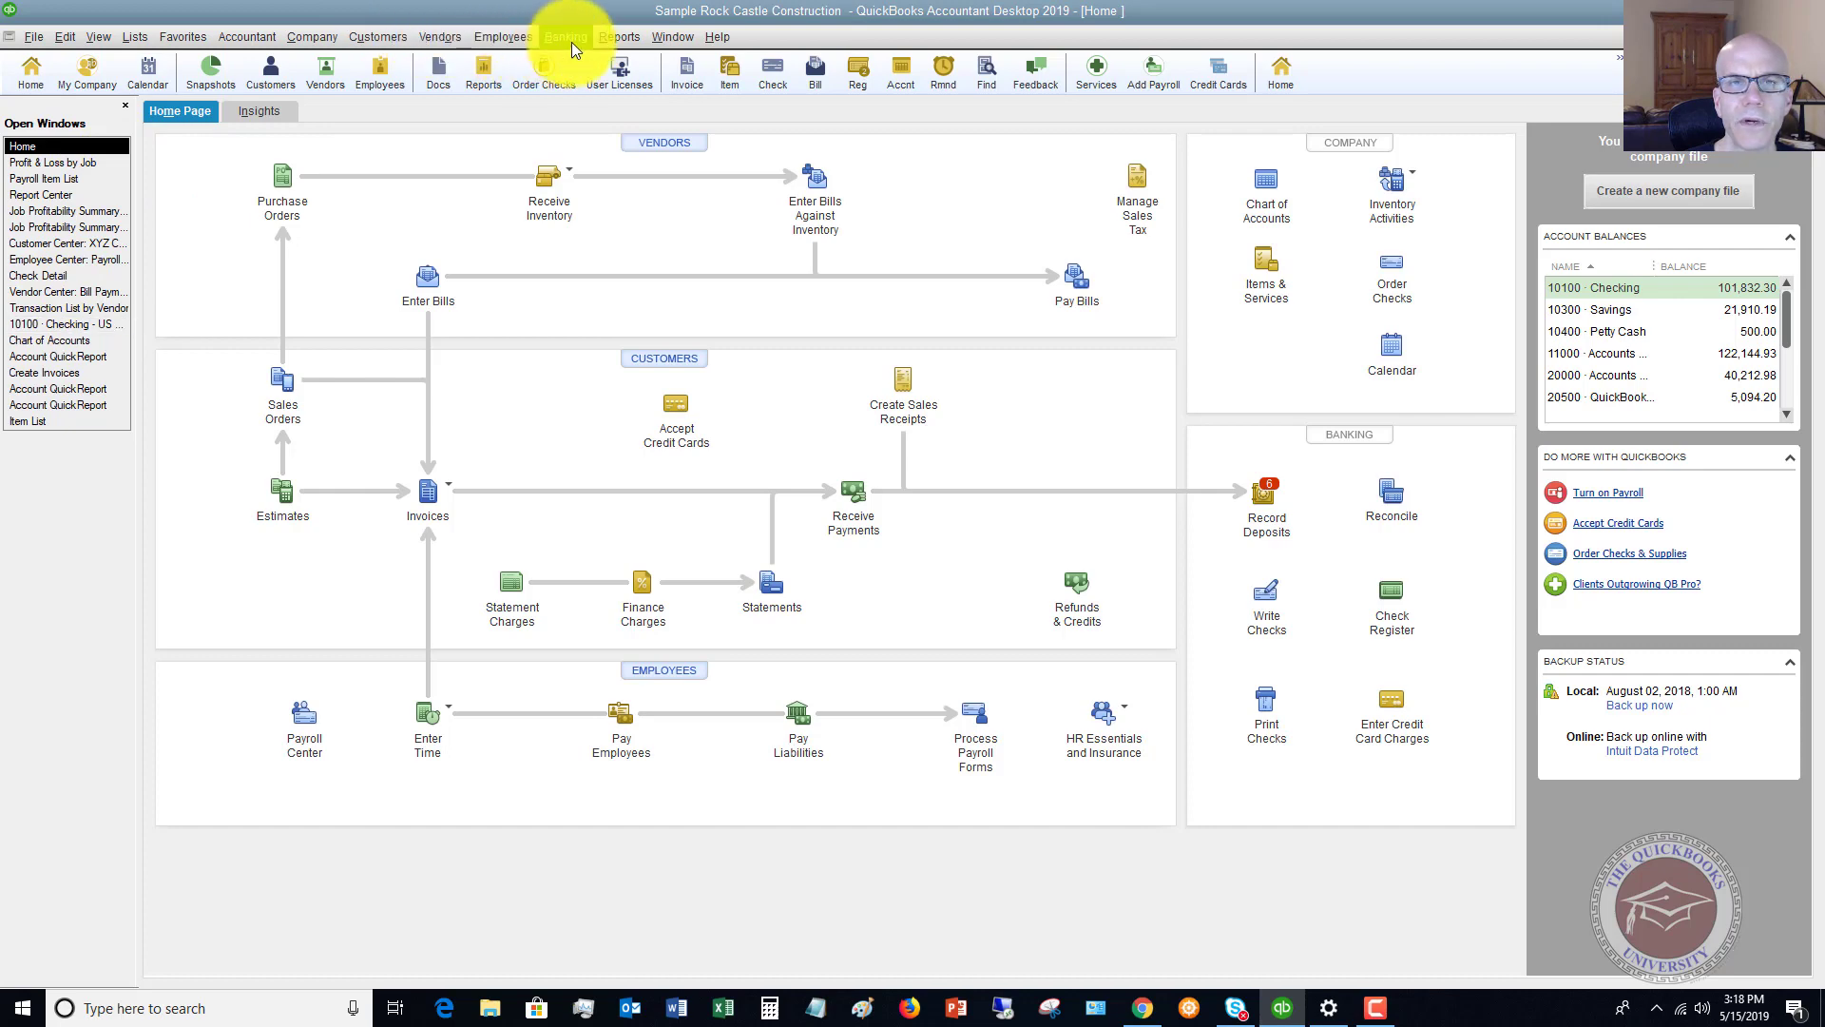
pyautogui.click(613, 36)
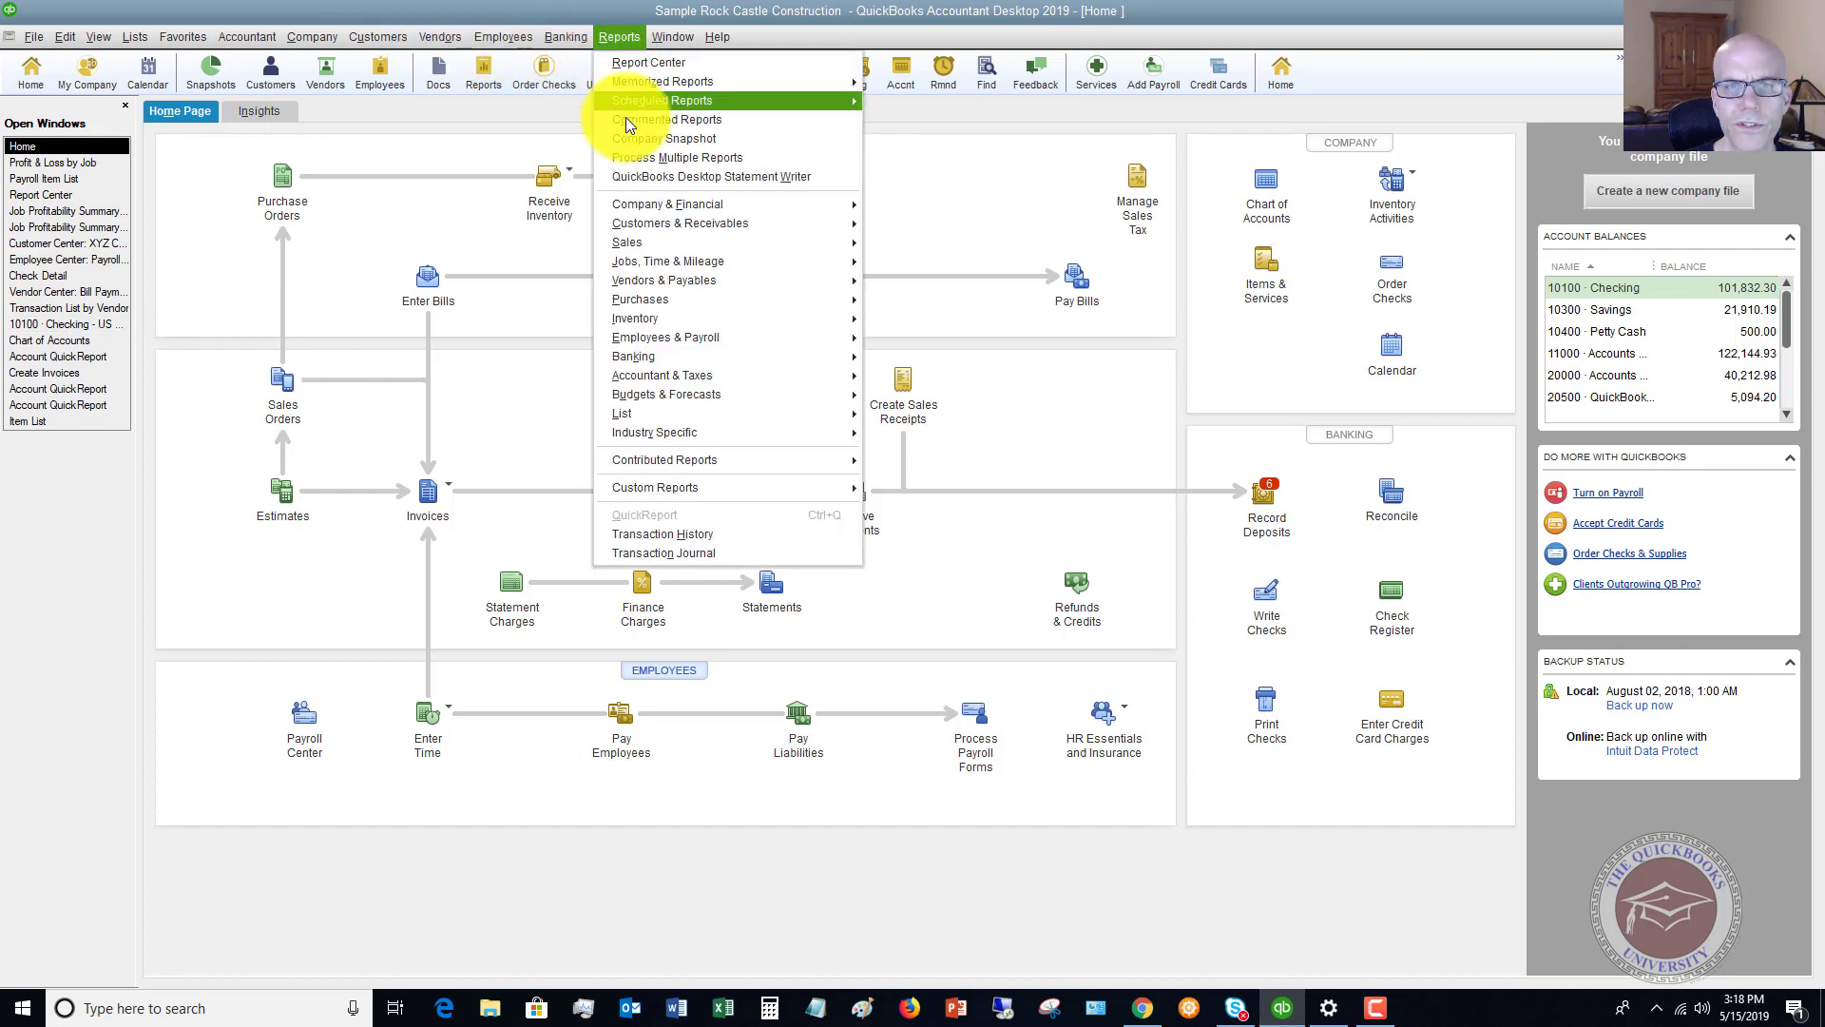
pyautogui.moveTo(846, 208)
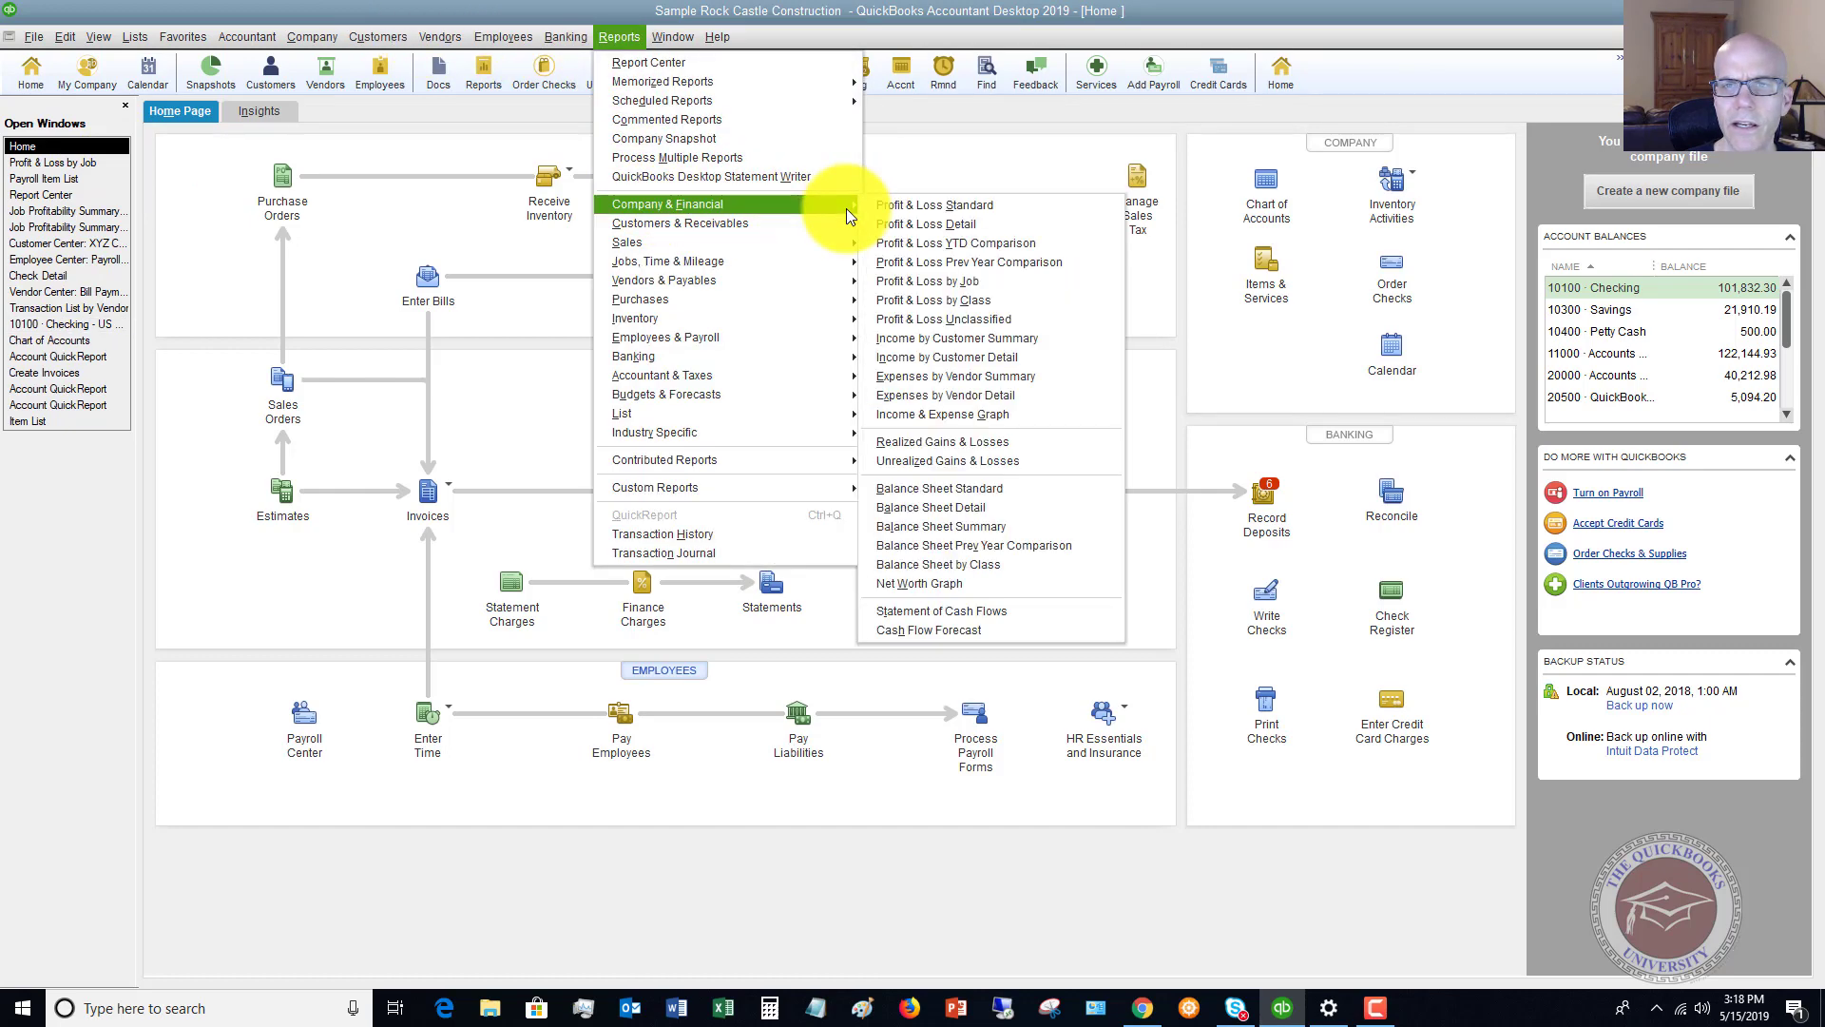
pyautogui.click(934, 488)
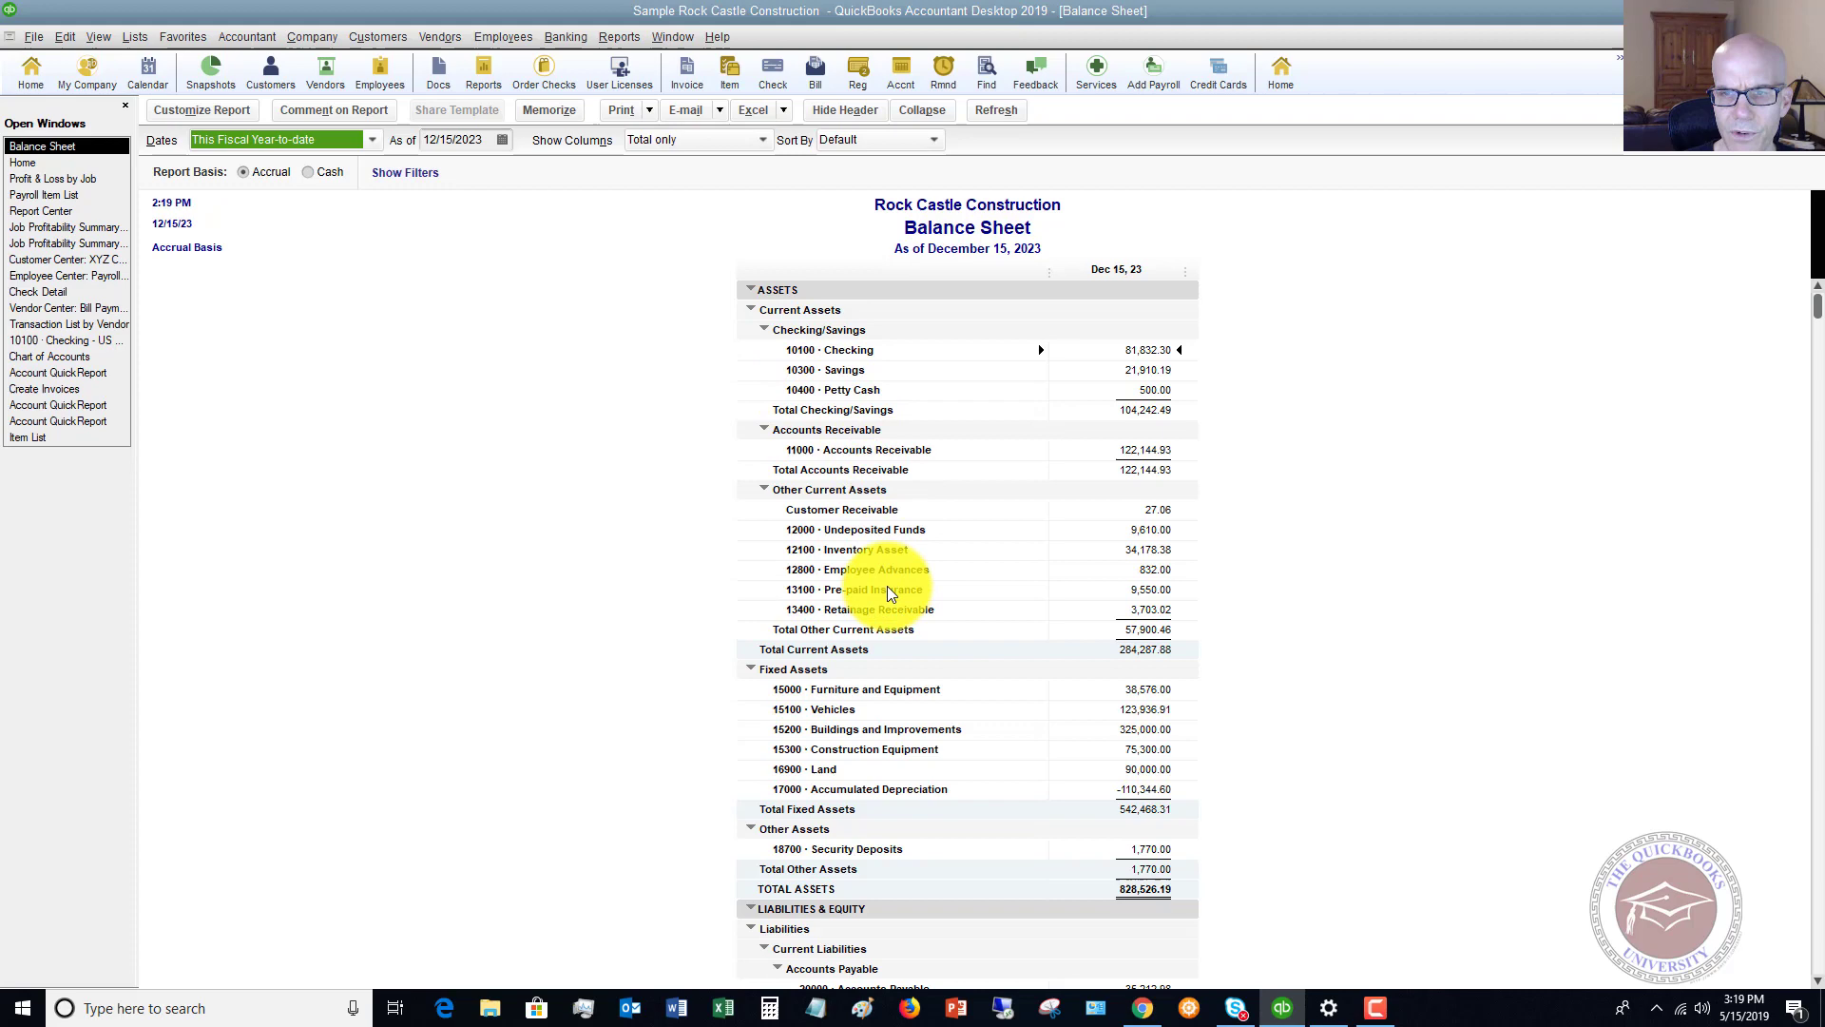
pyautogui.doubleClick(1147, 589)
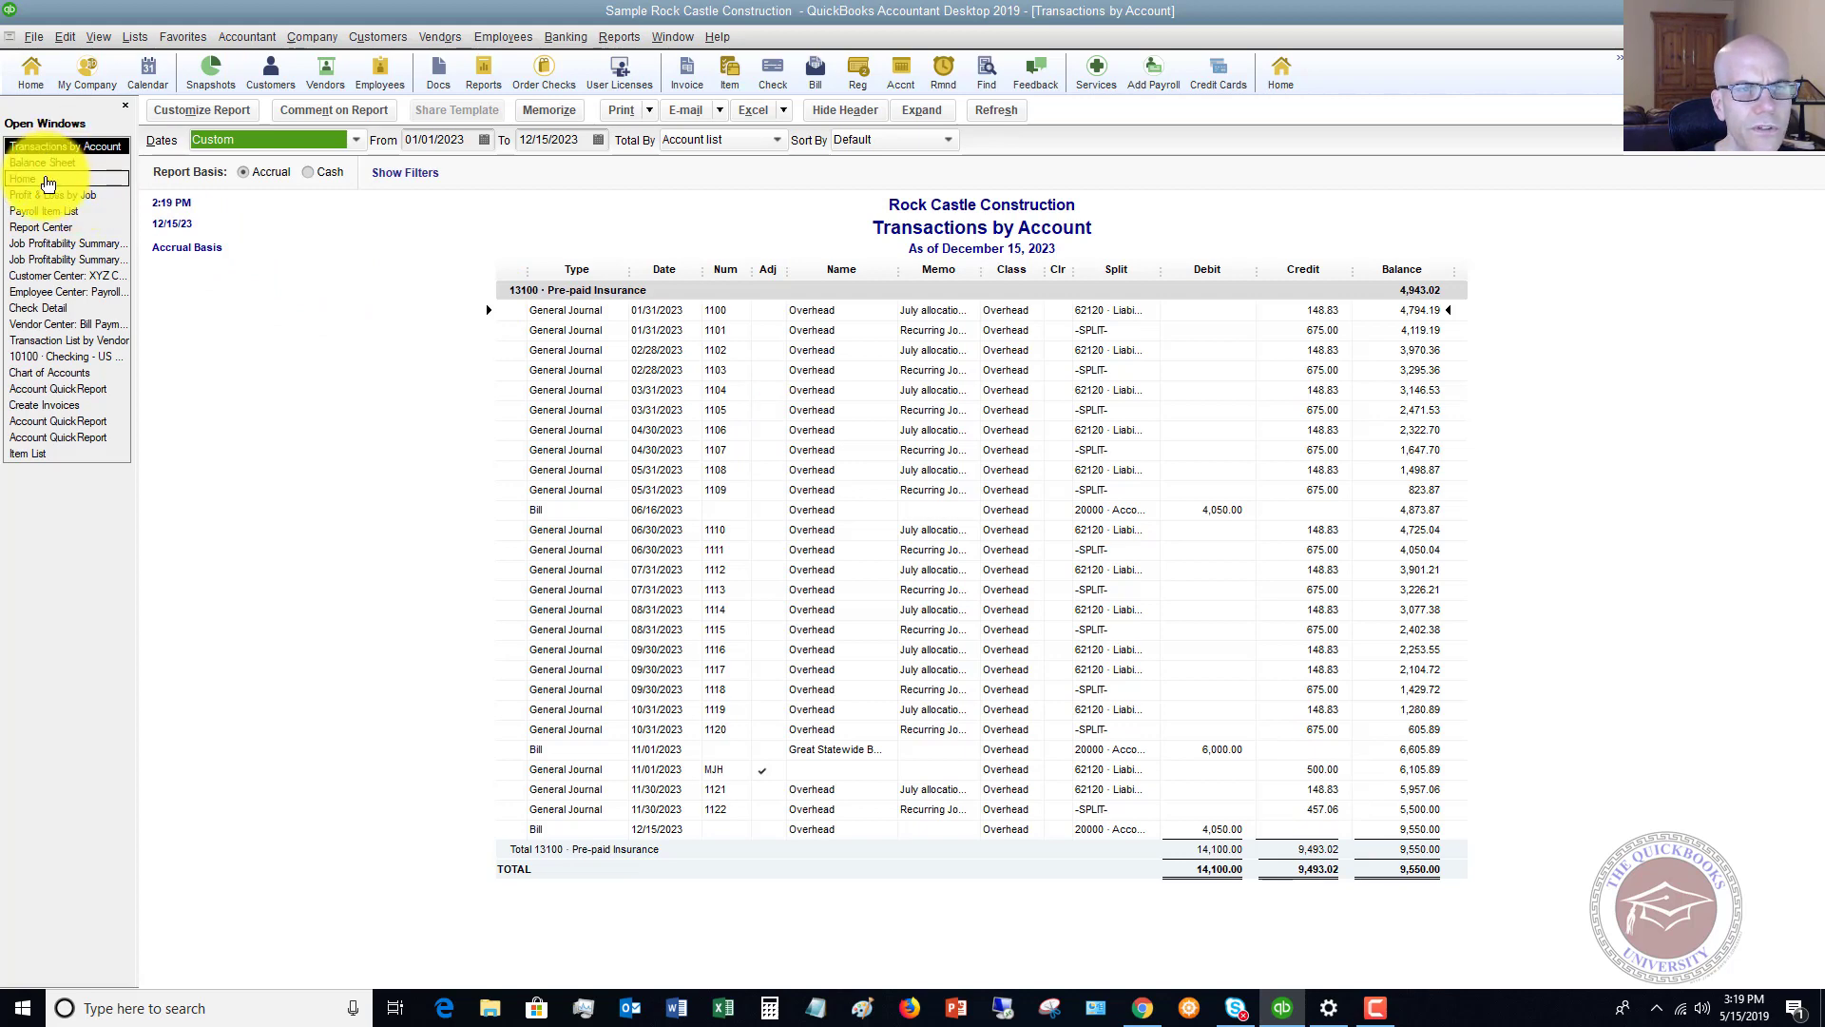
# Step: Run Profit & Loss Standard for last month and drill into Liability Insurance
pyautogui.click(614, 36)
pyautogui.moveTo(698, 203)
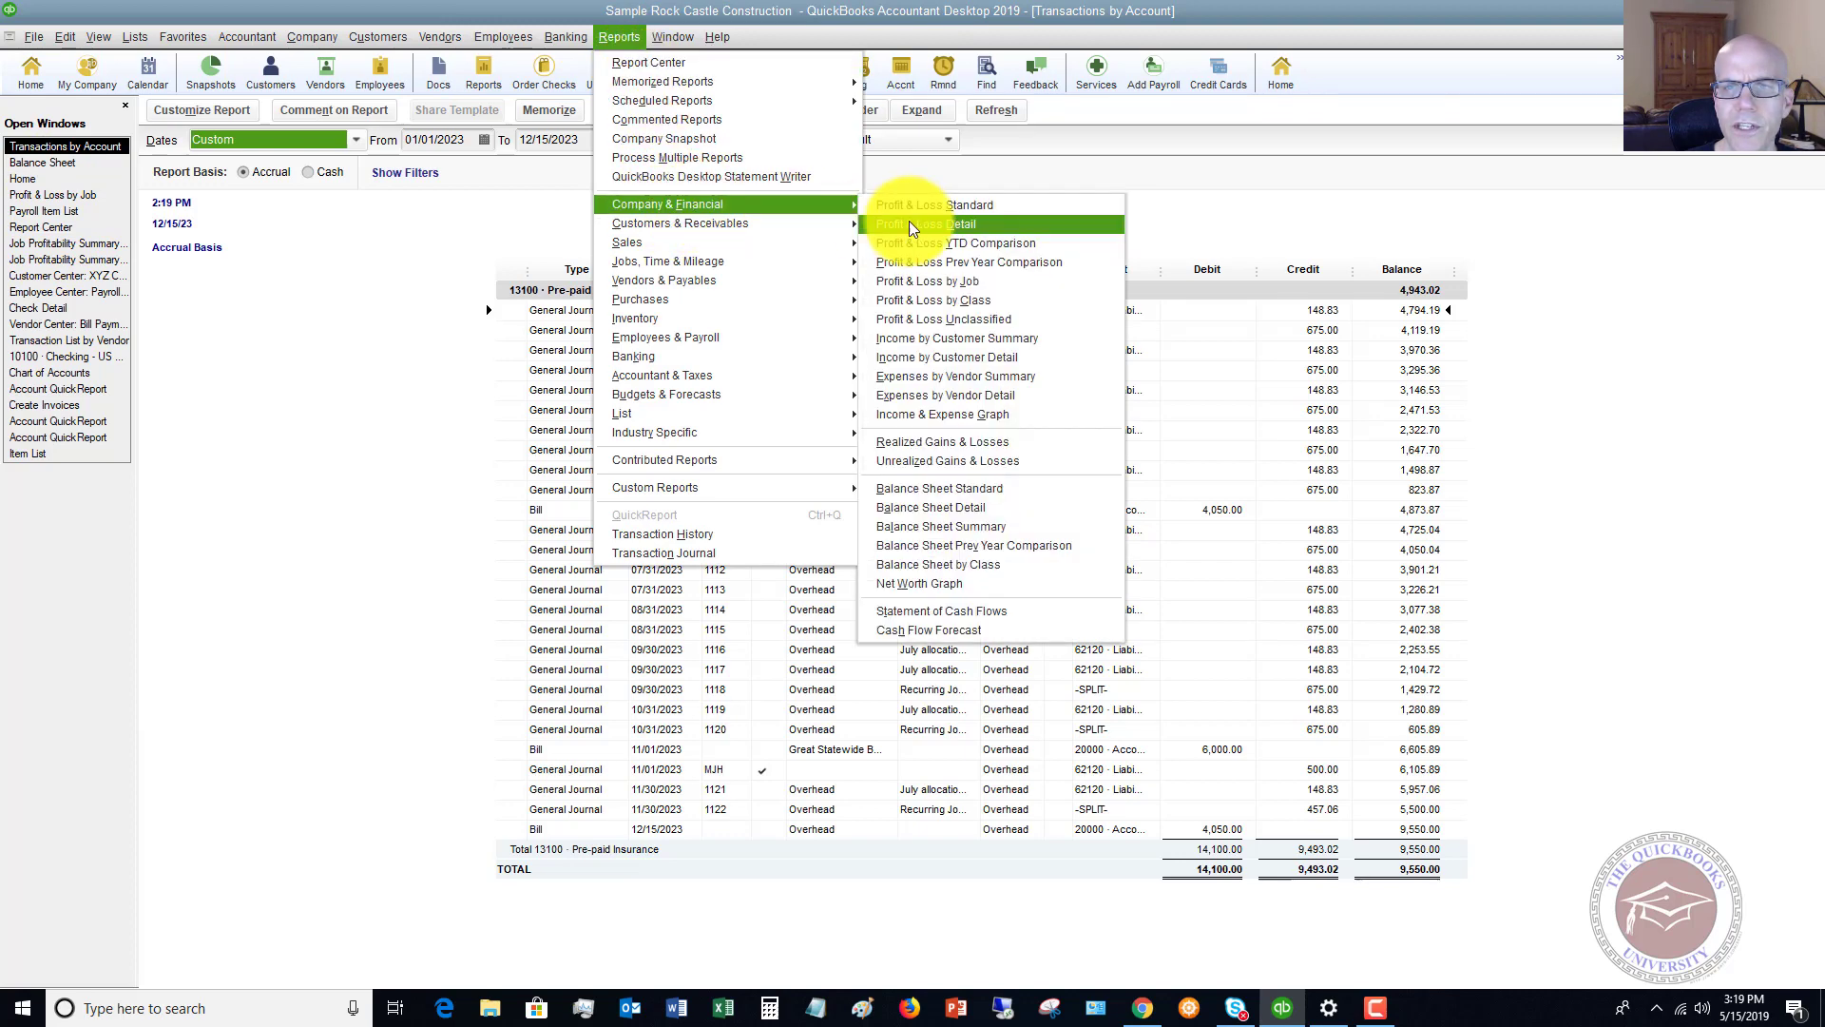
pyautogui.click(934, 204)
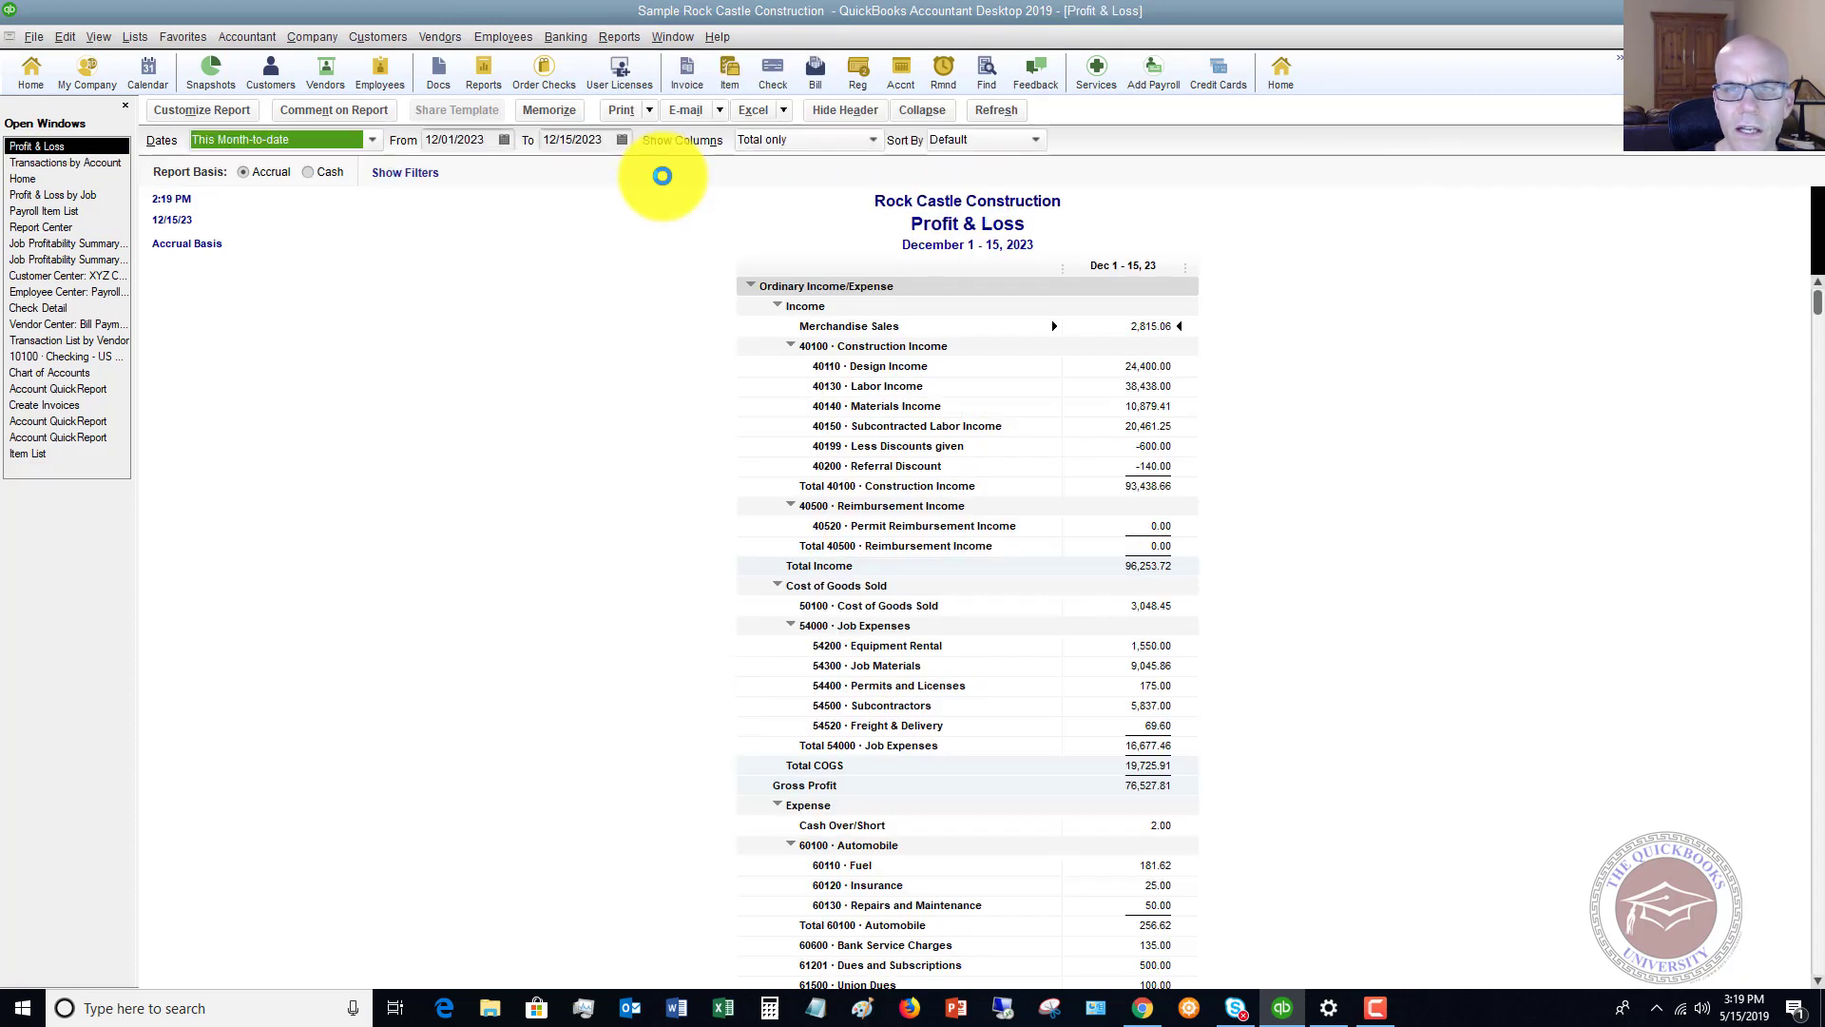
pyautogui.click(371, 140)
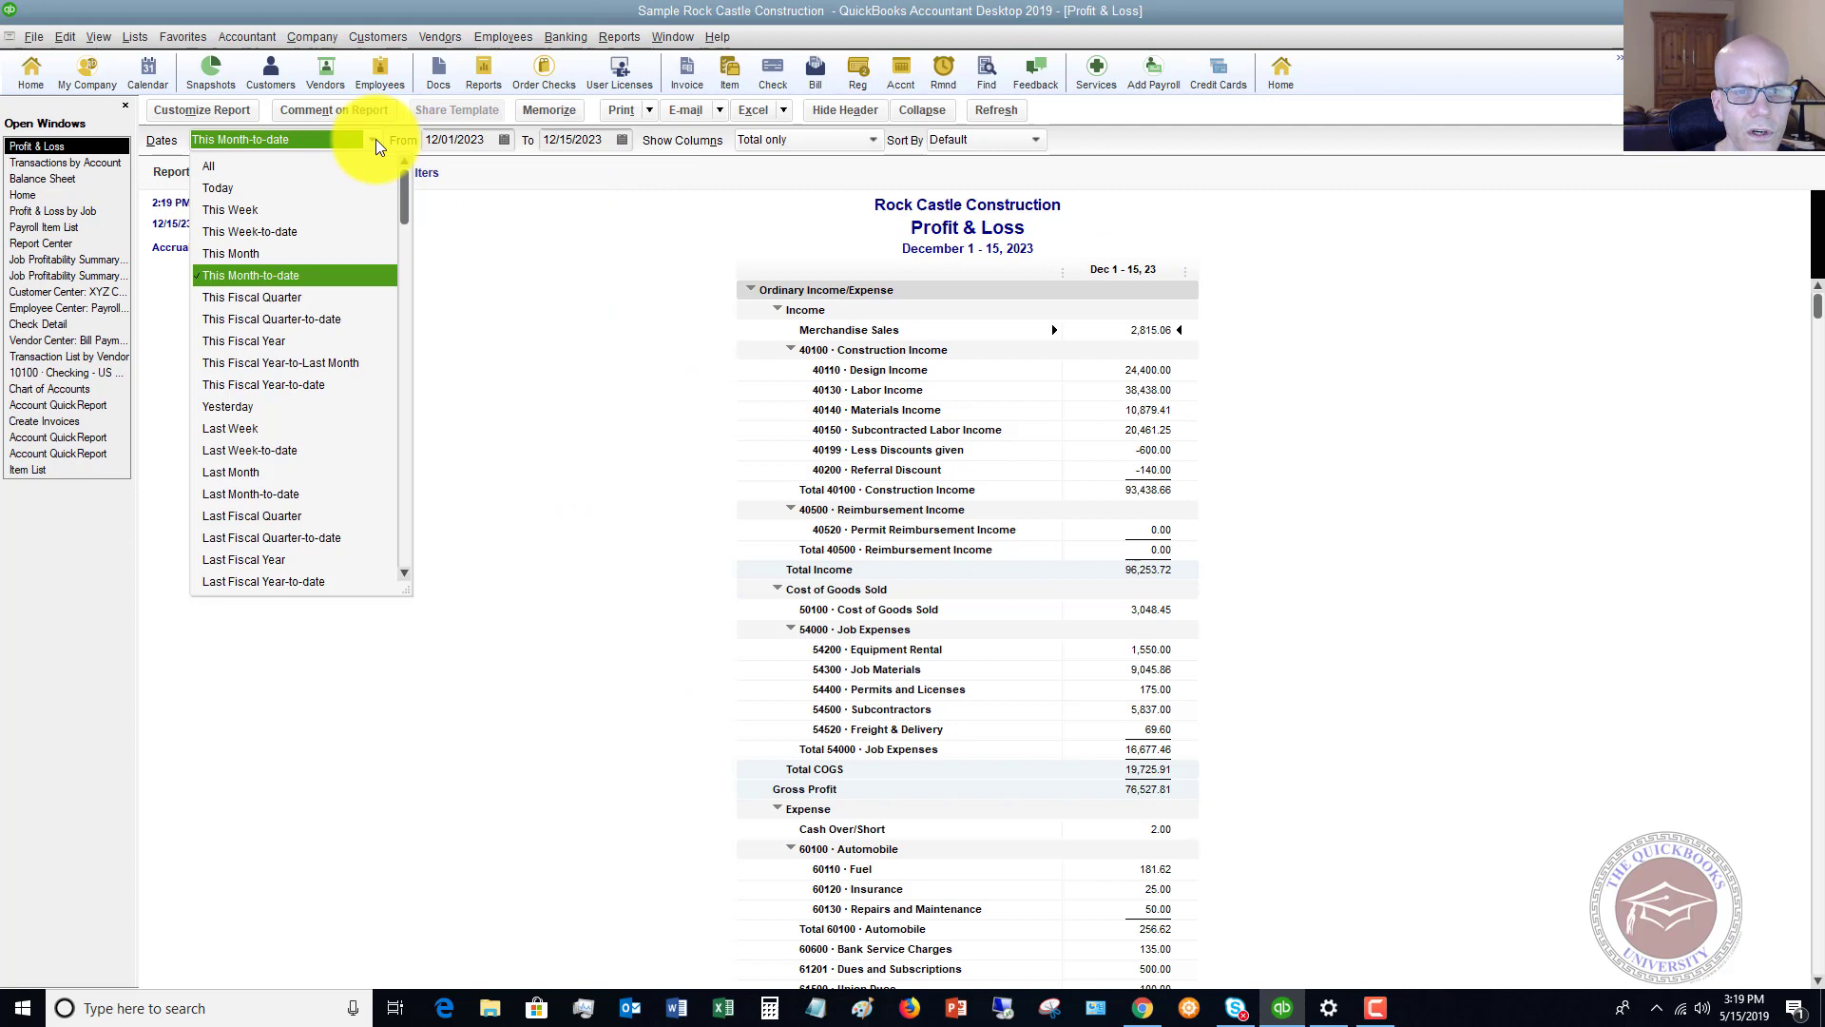
pyautogui.click(254, 472)
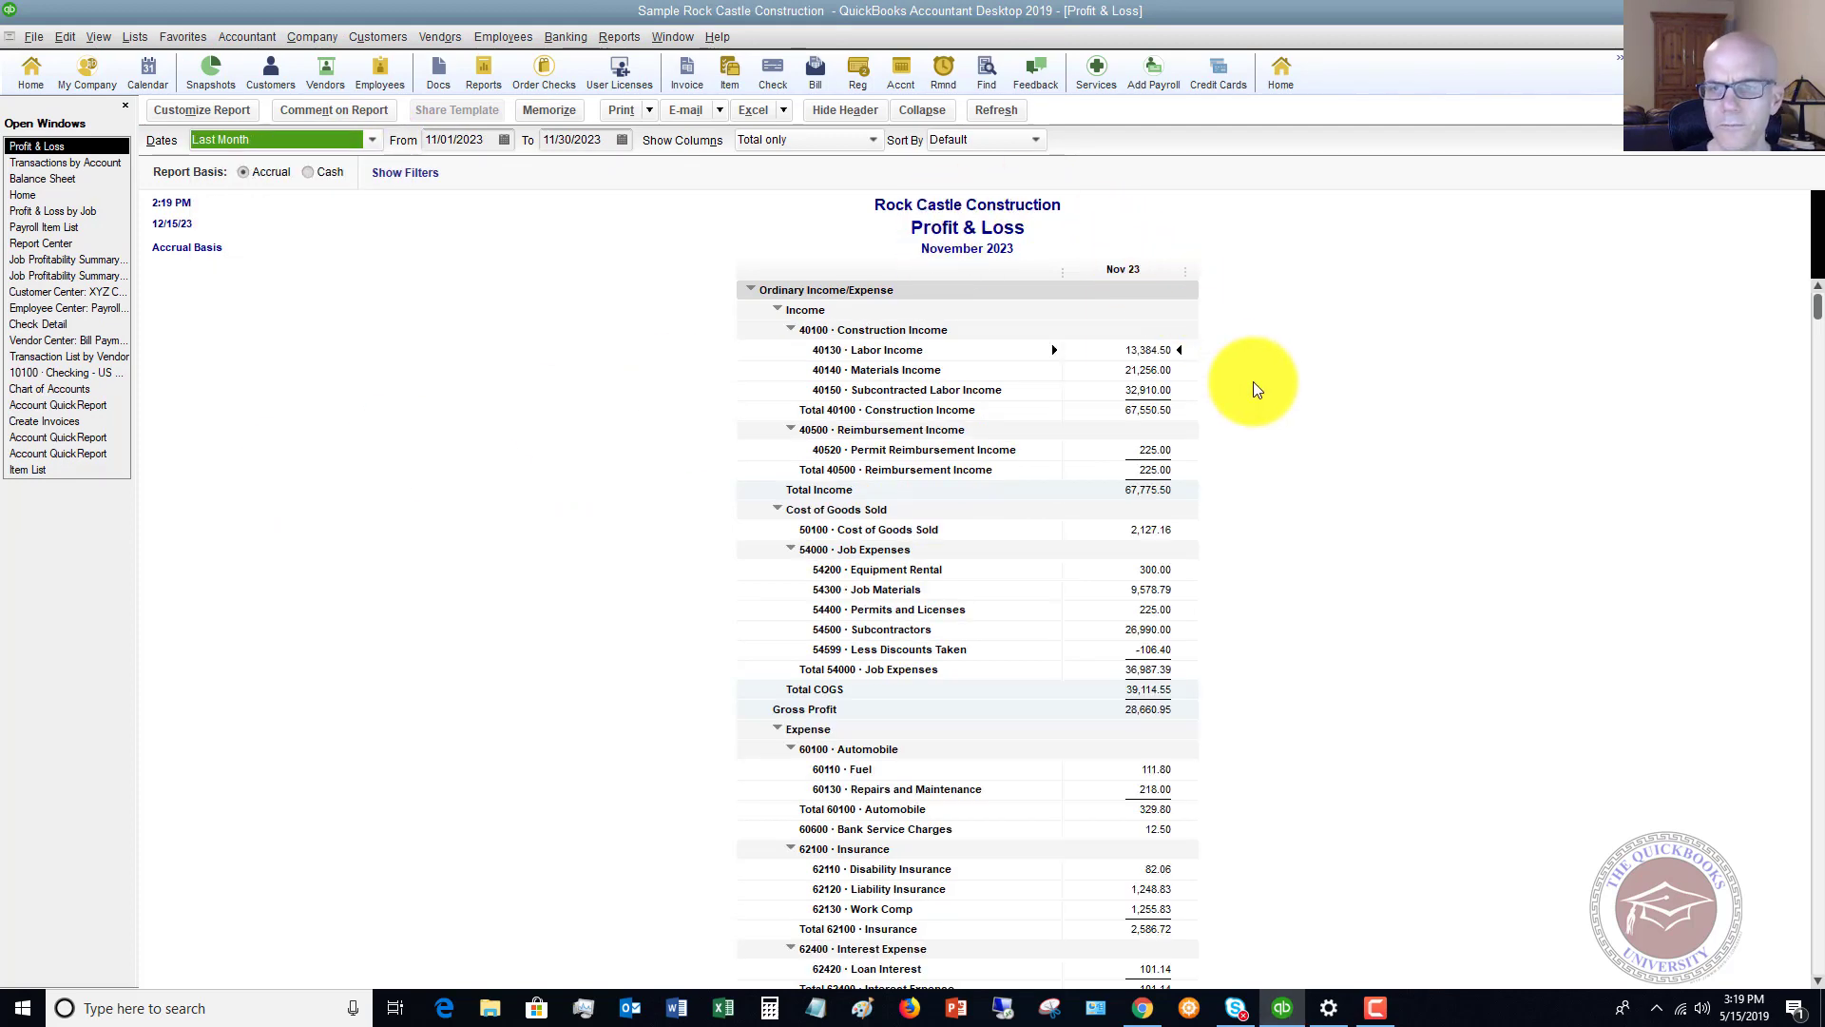
pyautogui.scroll(-4, 1253, 384)
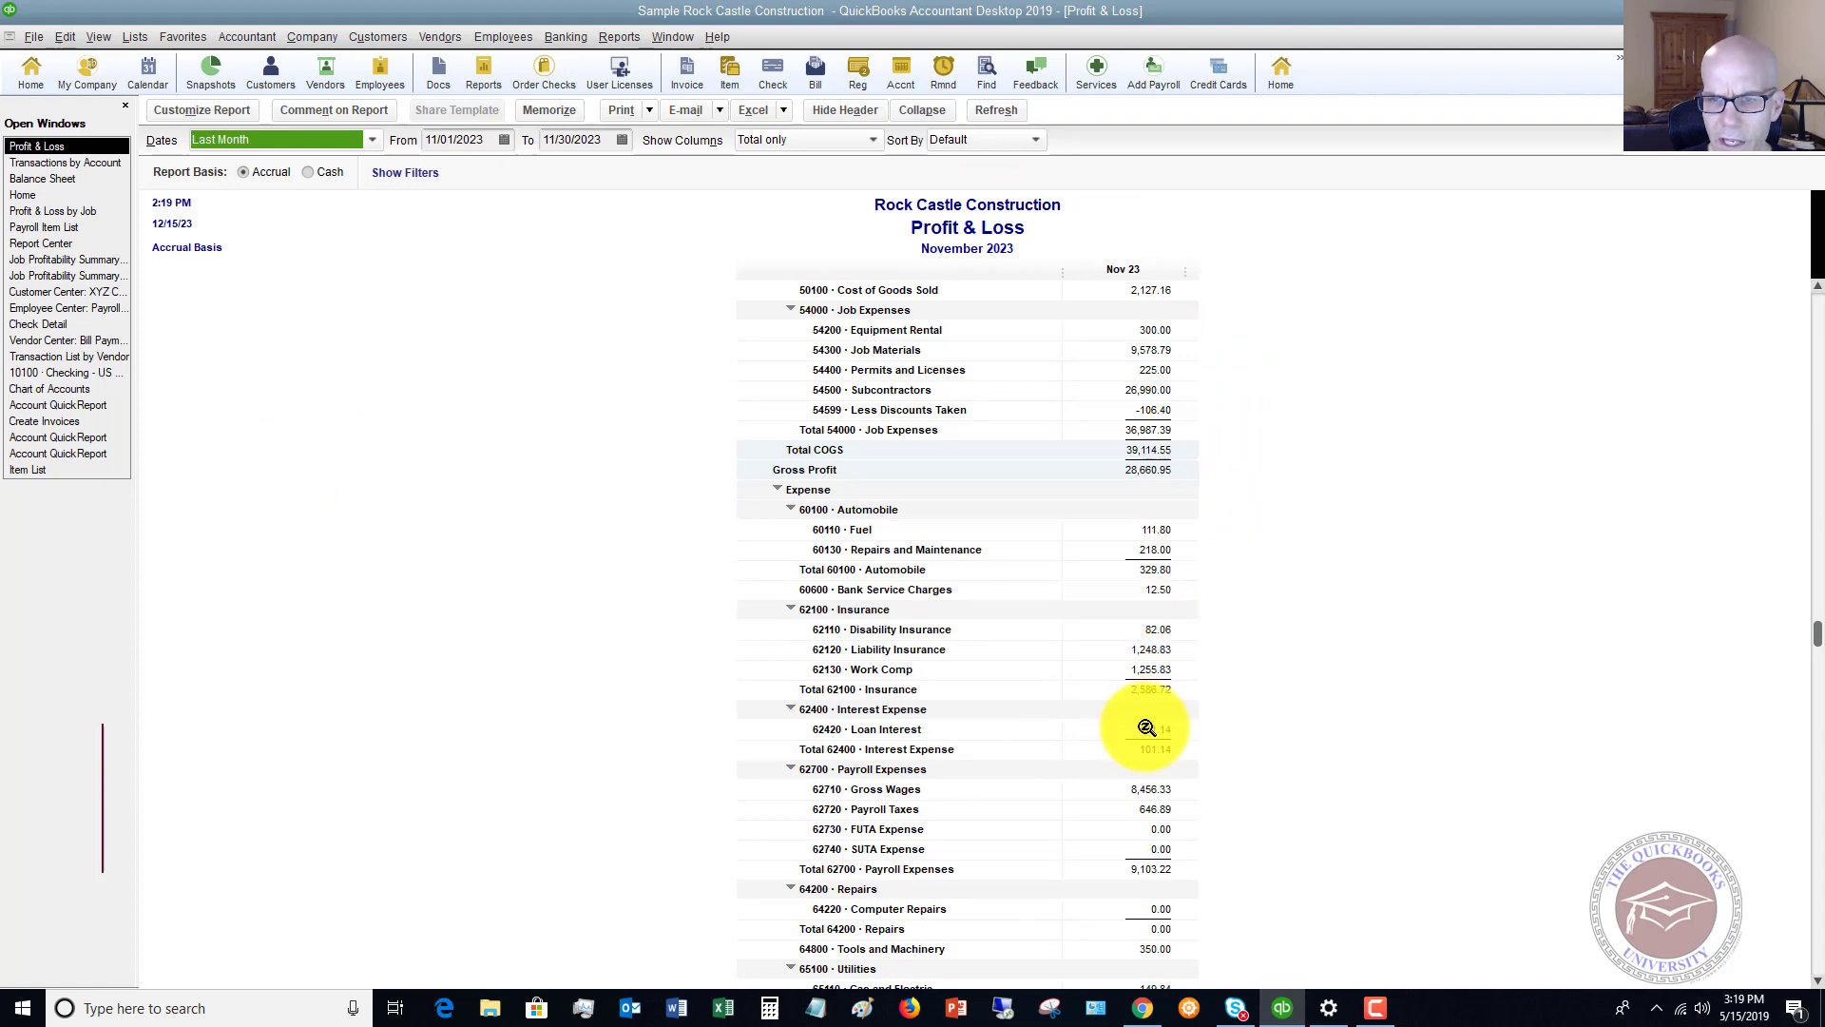
pyautogui.doubleClick(1147, 650)
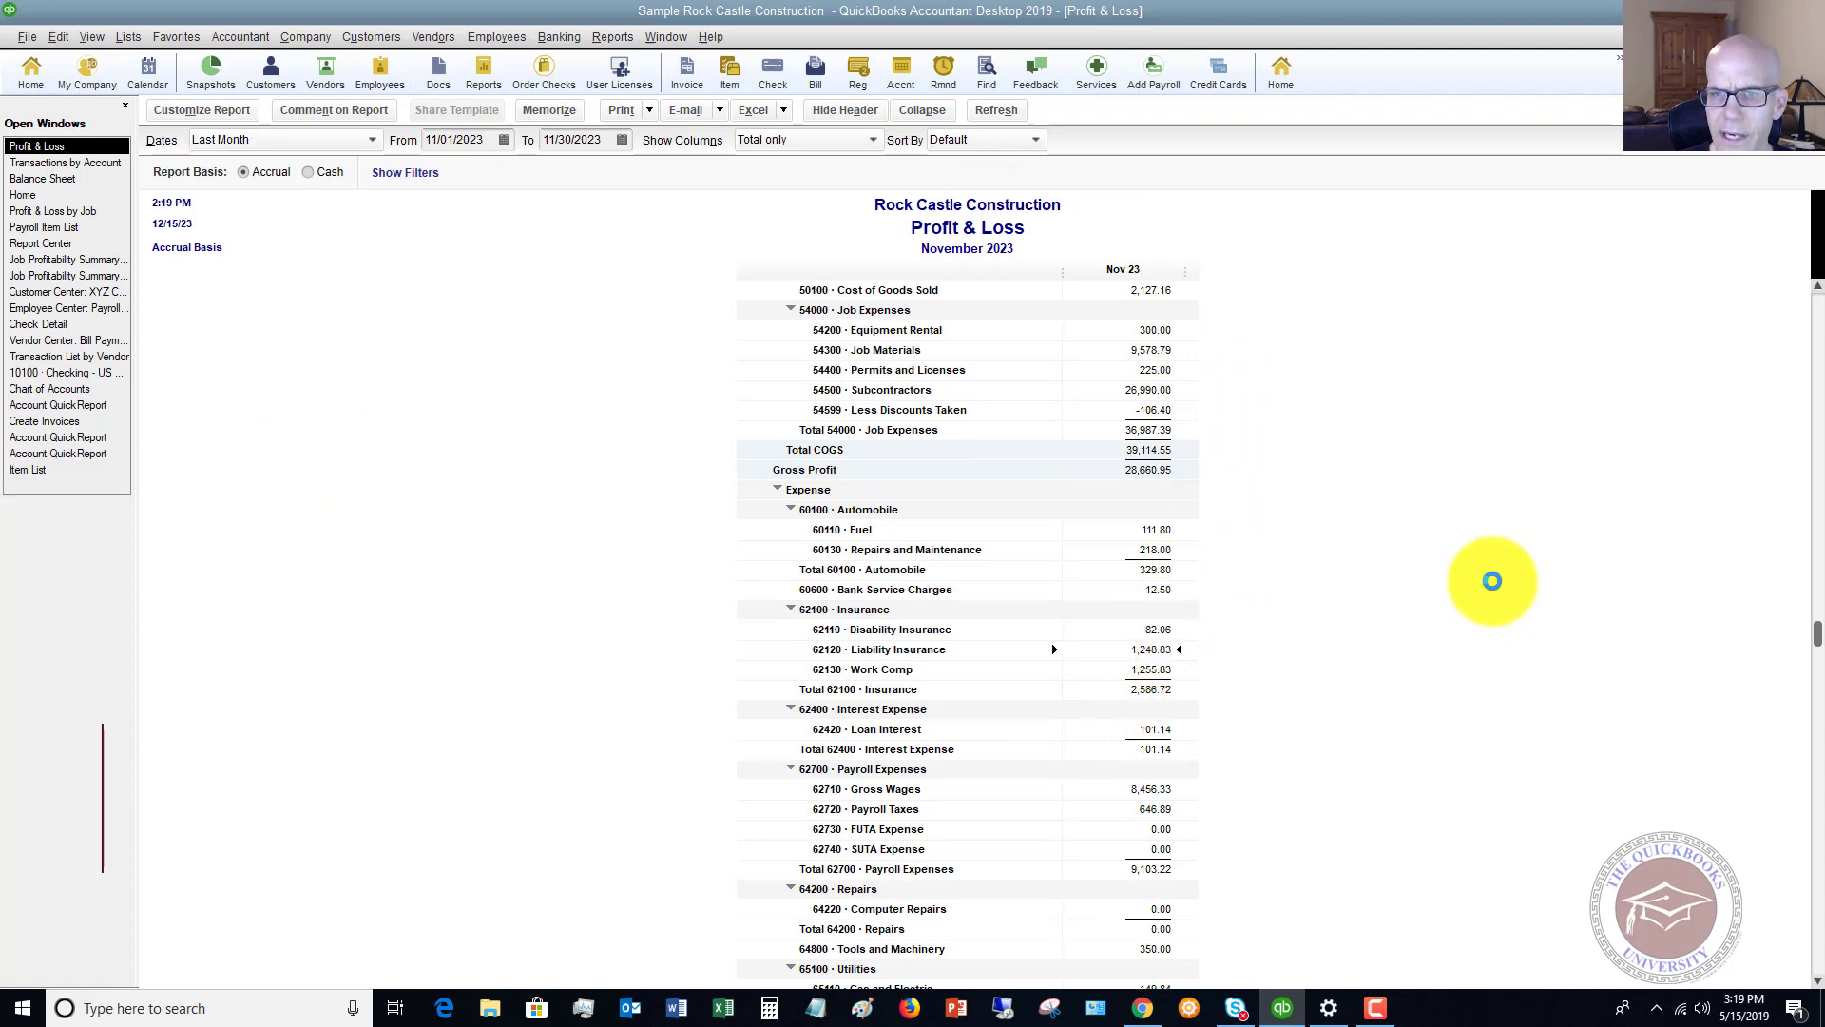